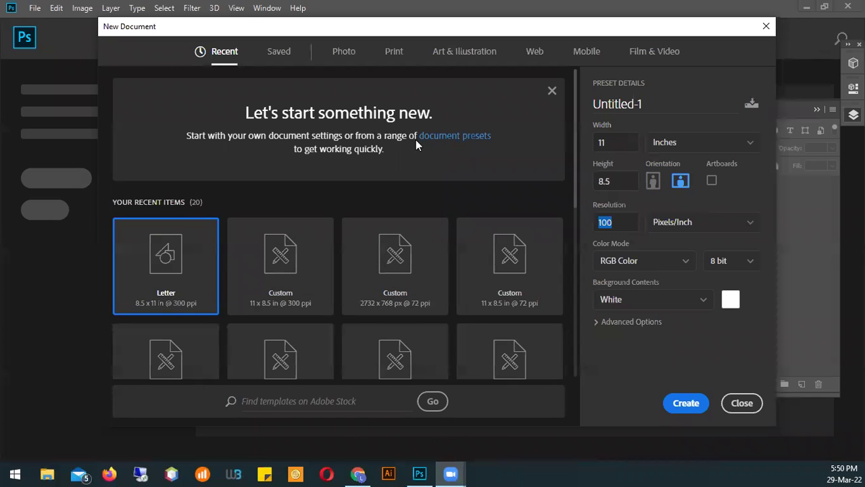
Create a new 11 × 8.5 inch landscape document at 72 pixels/inch in RGB Color with a white background.
click(624, 231)
click(615, 228)
drag(589, 210, 594, 209)
text(72)
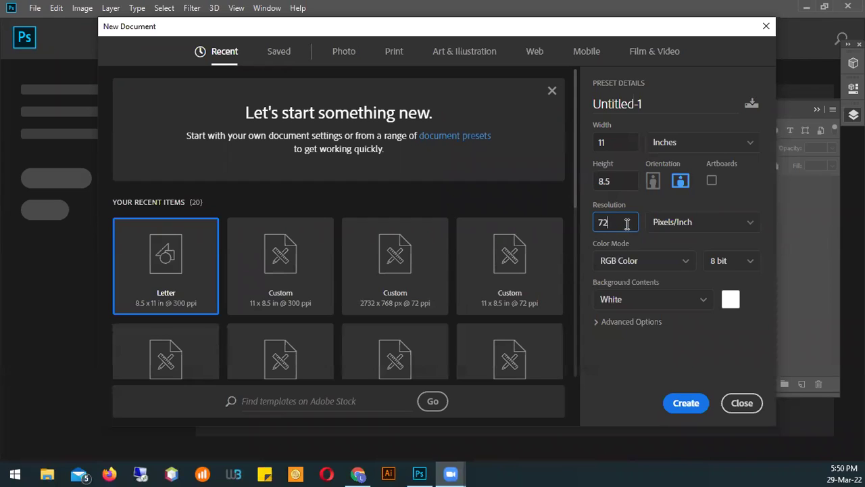
double_click(621, 227)
click(686, 262)
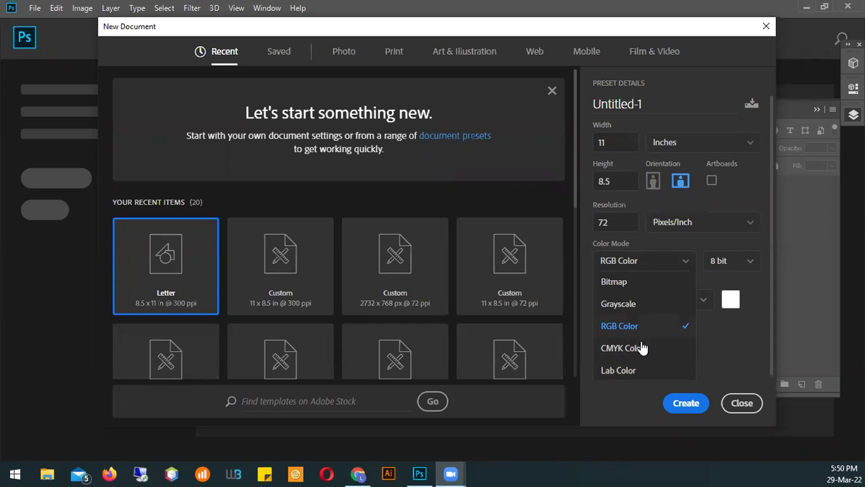
key(Escape)
click(715, 272)
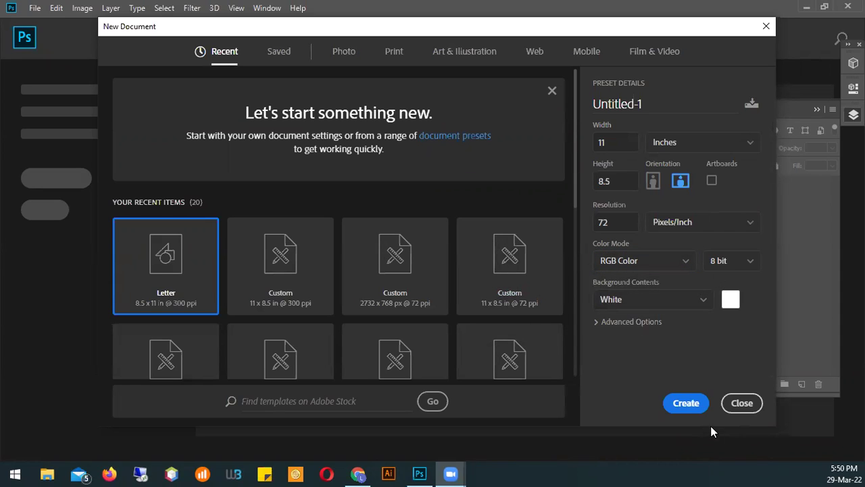
click(683, 404)
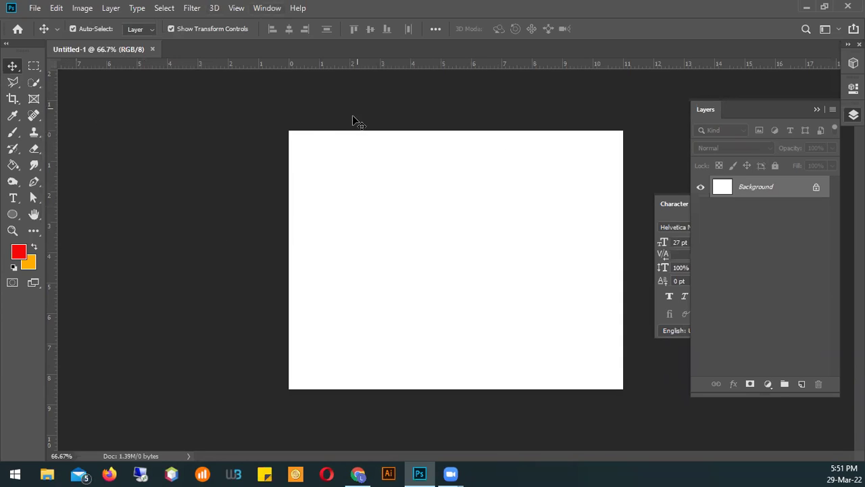
Collapse the Layers panel and dock the floating Character, Paragraph and Glyphs panels beneath it.
click(817, 110)
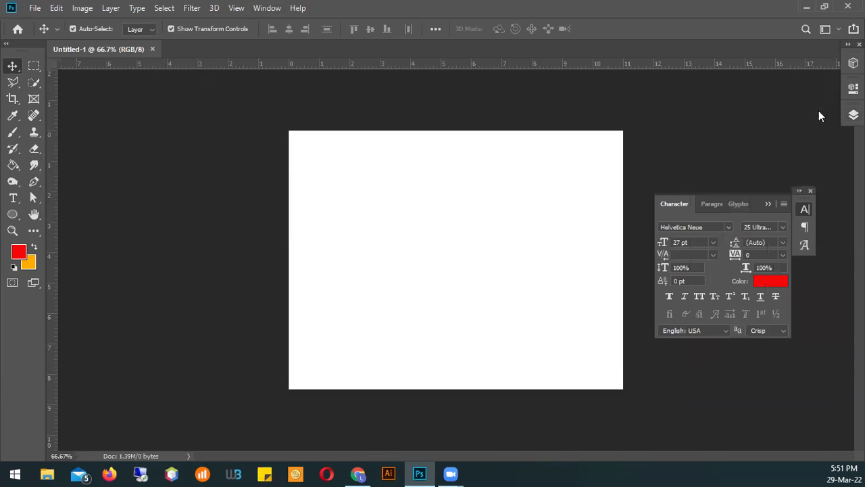
drag(803, 207, 853, 140)
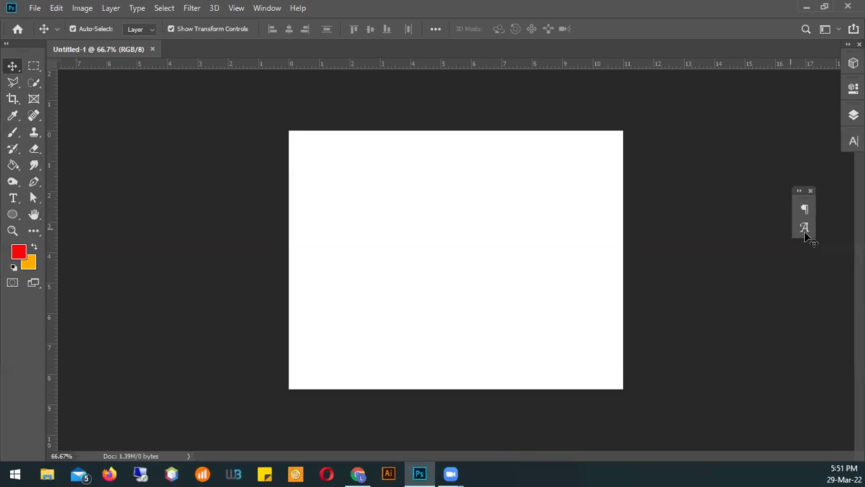
drag(805, 200, 852, 169)
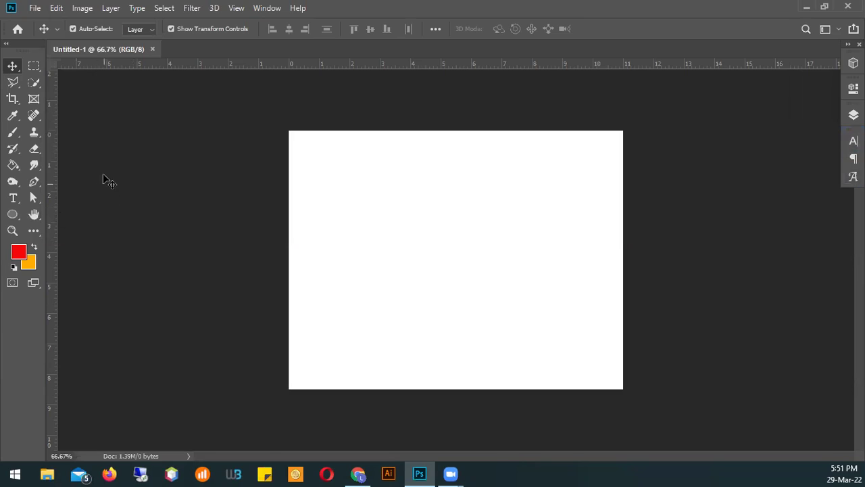
Add the horizontal text "Horizontal Type tool" in the upper part of the canvas and commit it.
click(16, 197)
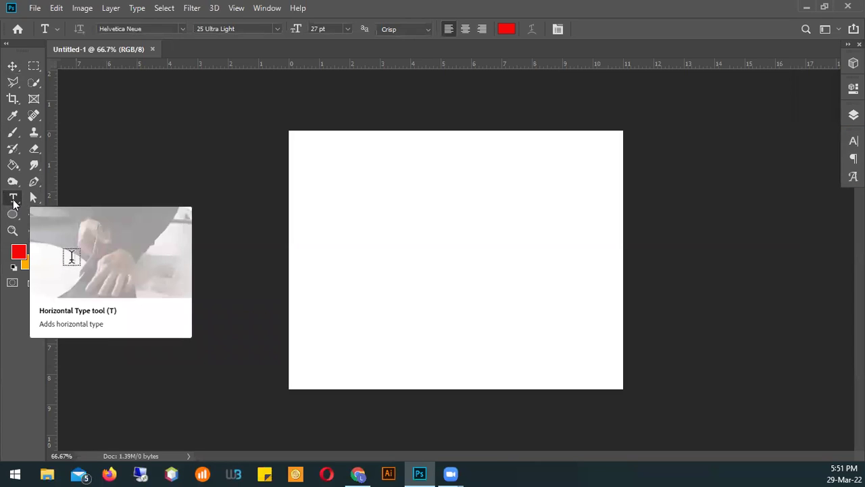
right_click(14, 199)
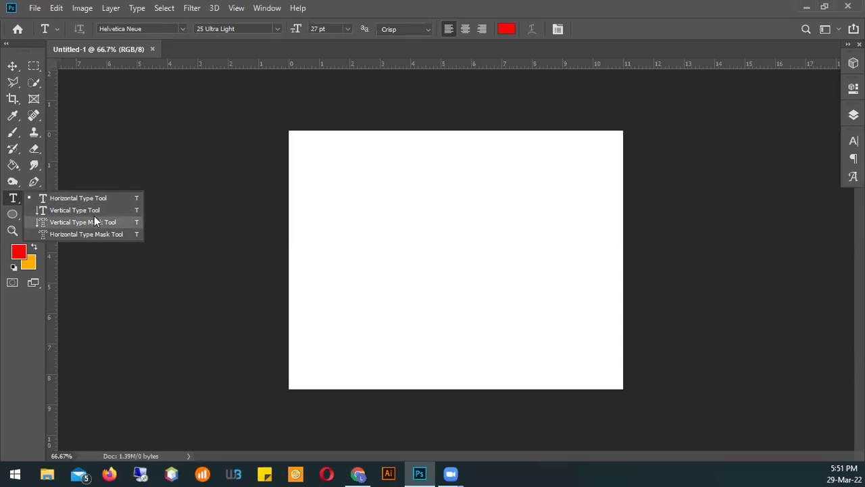
click(358, 194)
click(358, 194)
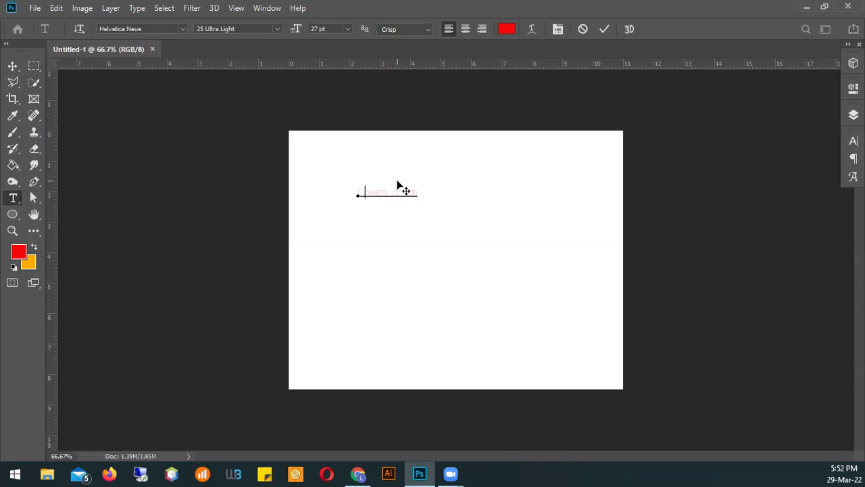
text(Horizontal Type tool)
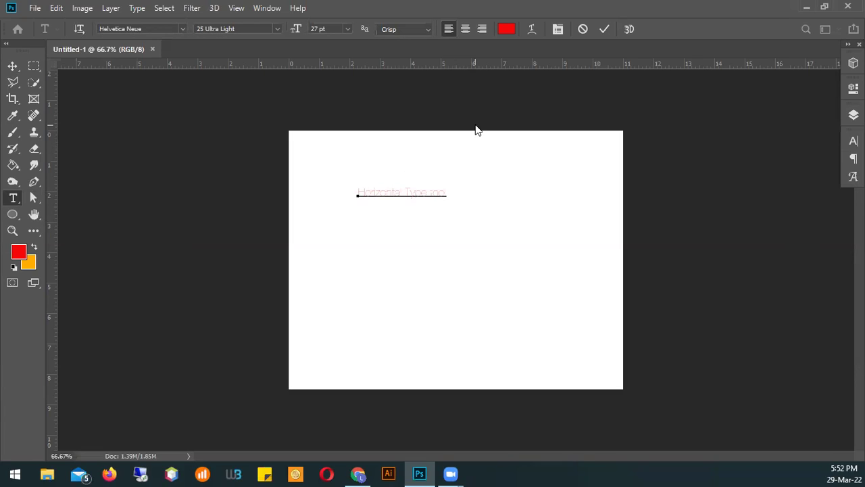
click(605, 32)
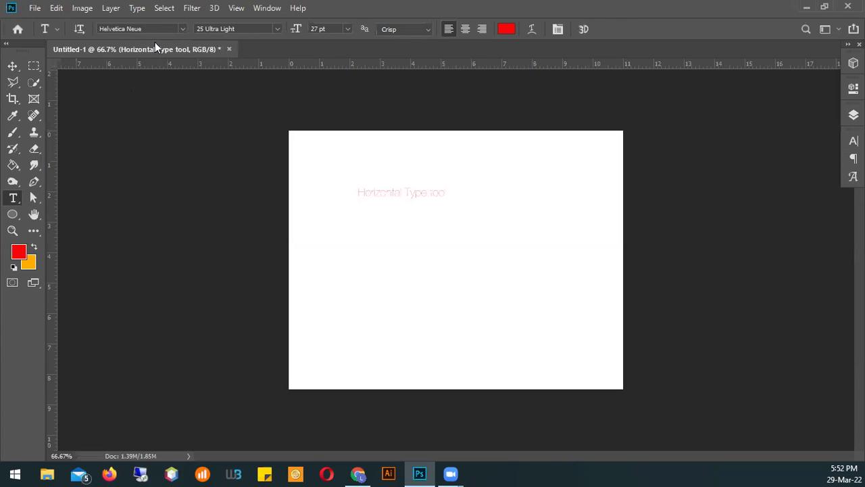
Format the horizontal text as Condensed Black at 72 pt and shift it left to roughly centre it on the canvas.
click(276, 29)
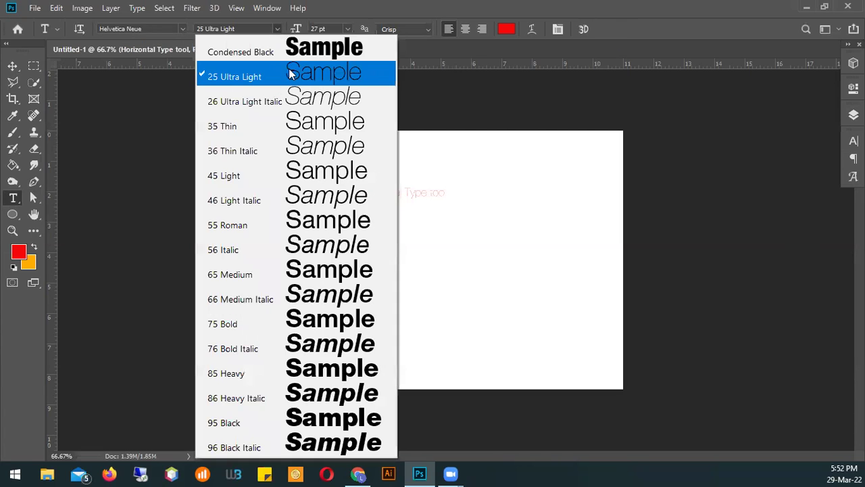
click(301, 55)
click(350, 30)
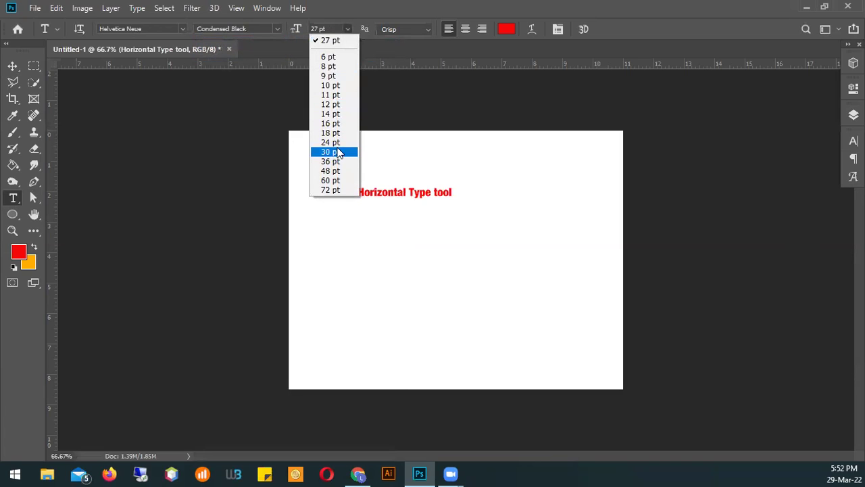
click(340, 152)
click(350, 29)
click(332, 189)
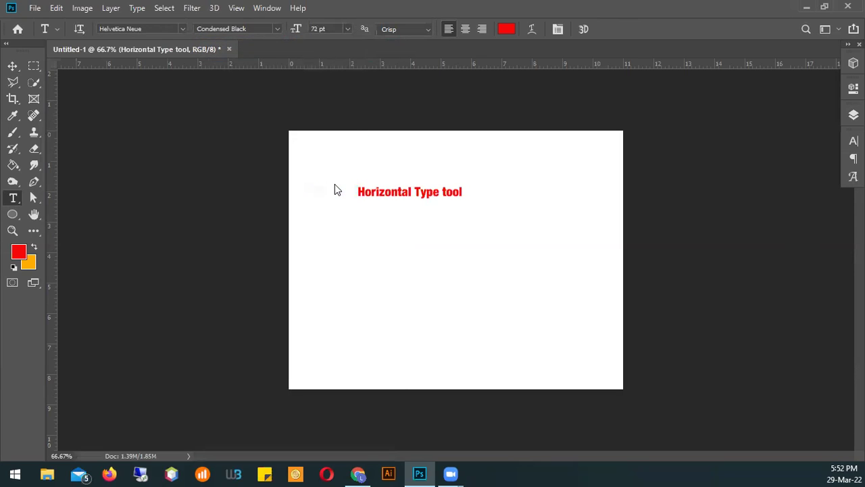
click(12, 65)
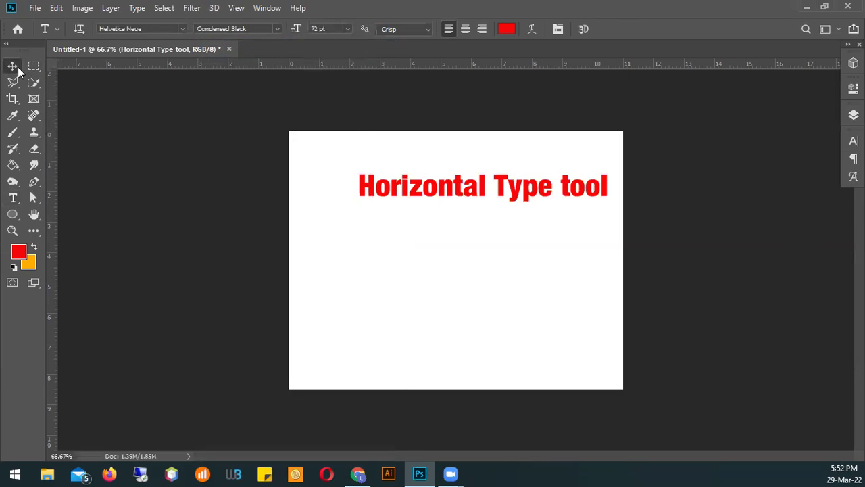
drag(546, 193, 511, 194)
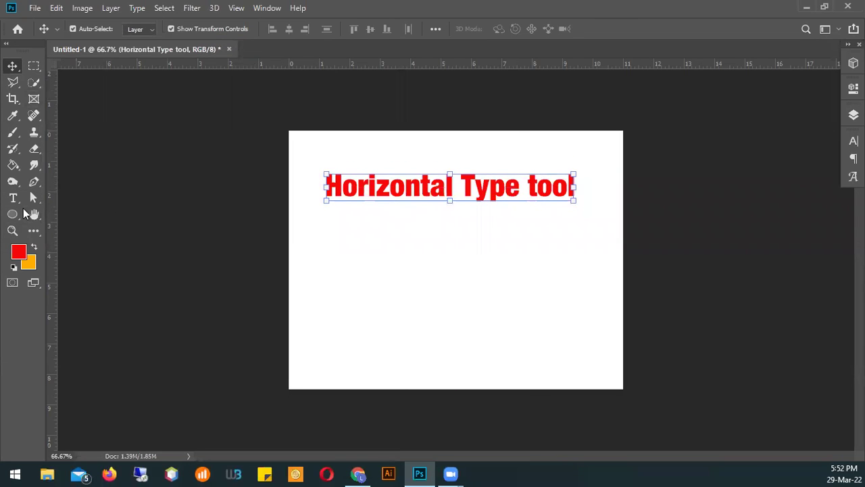
Add the text "Vertical Text" with the Vertical Type Tool, starting below the left end of the horizontal text.
click(15, 198)
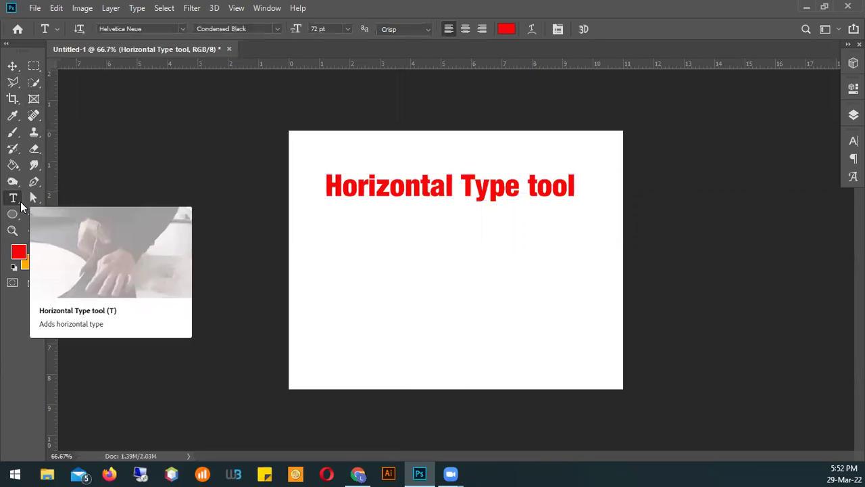
right_click(13, 198)
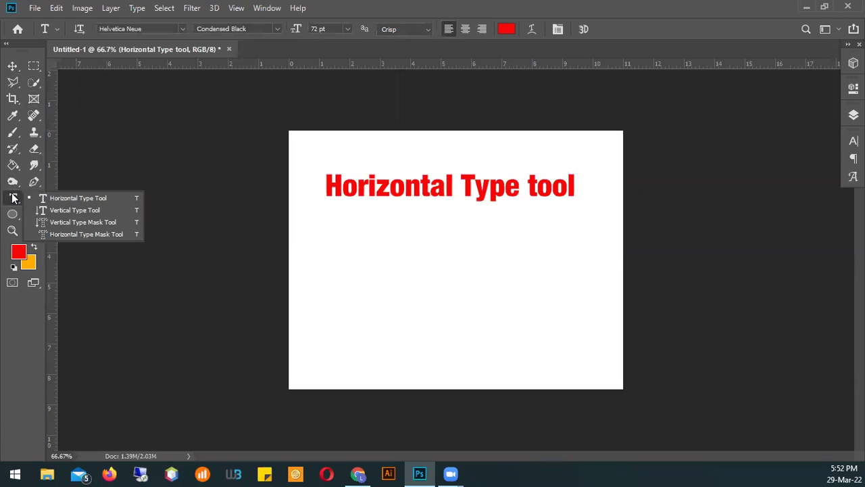
click(67, 210)
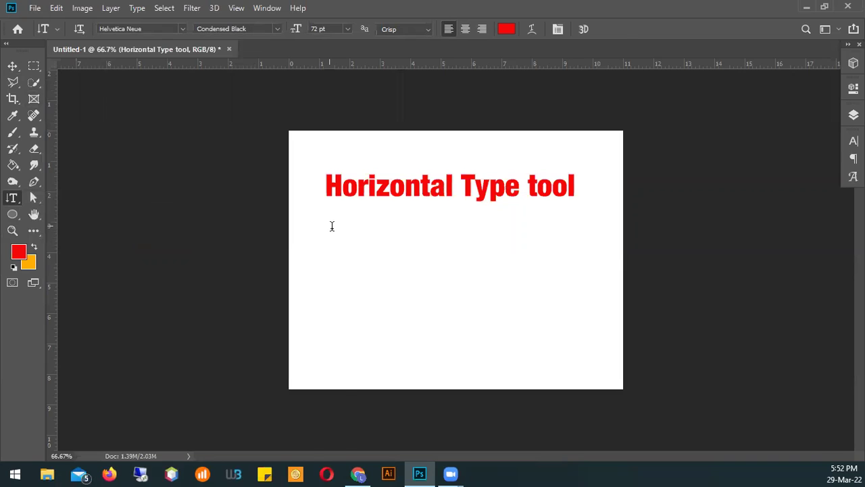
click(332, 225)
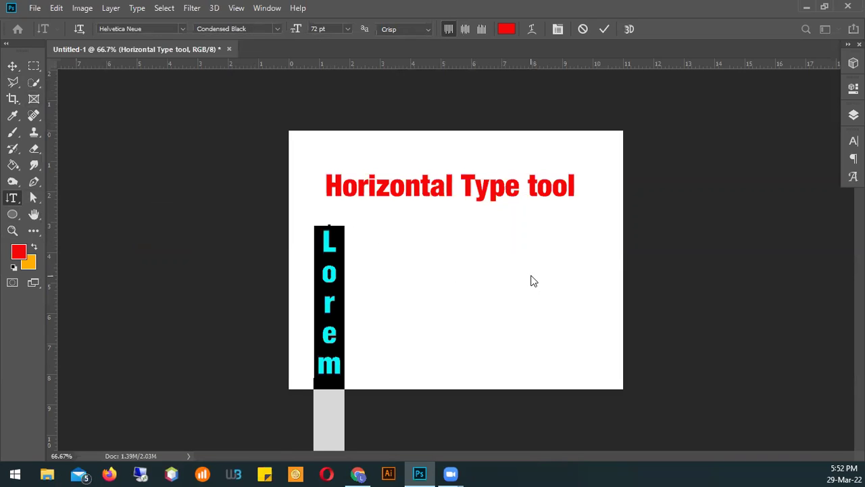
click(329, 317)
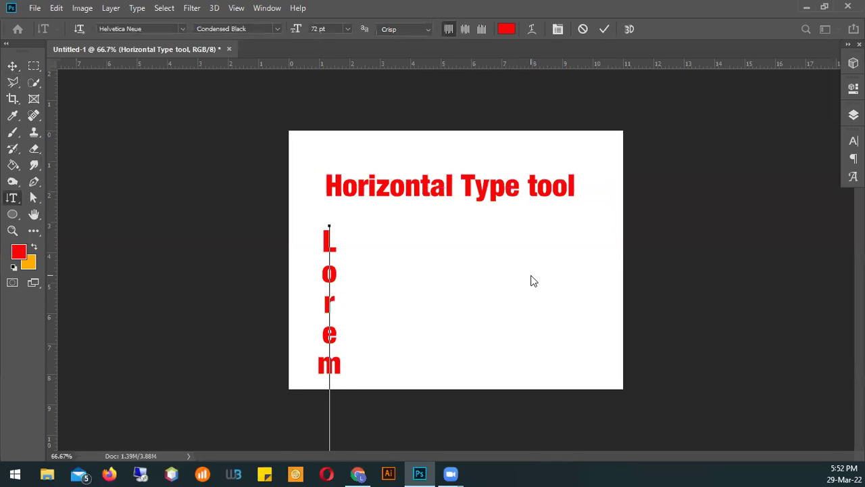
key(ctrl+a)
text(Verti)
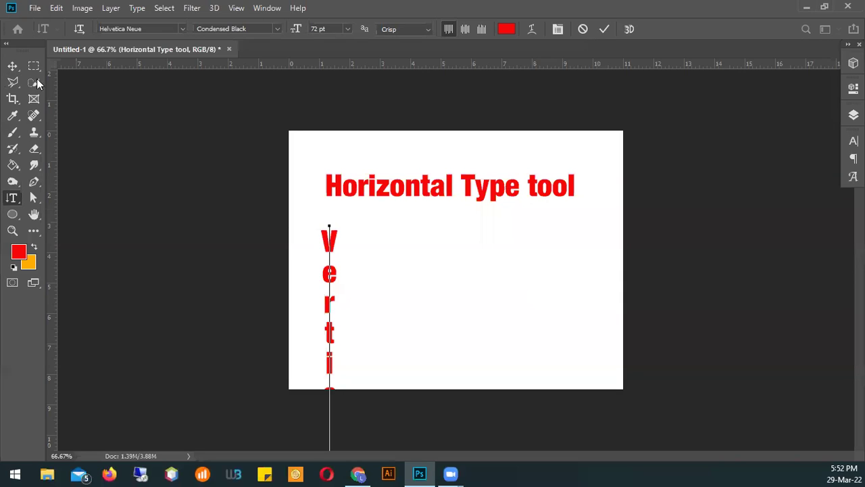
Move the vertical text to the canvas's upper left edge and break it so "Text" starts a second column.
click(12, 65)
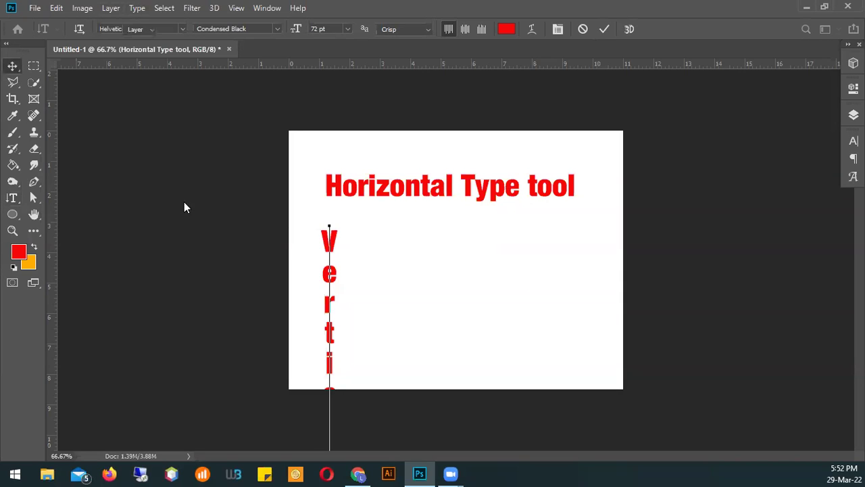
drag(329, 252, 301, 213)
click(13, 198)
click(306, 369)
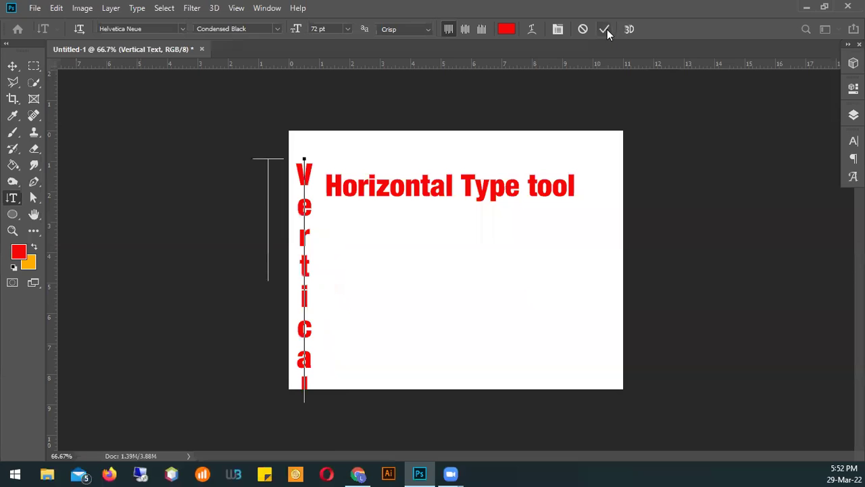
Reposition the horizontal and vertical texts so both vertical columns sit on the canvas to the left of the horizontal line.
click(12, 65)
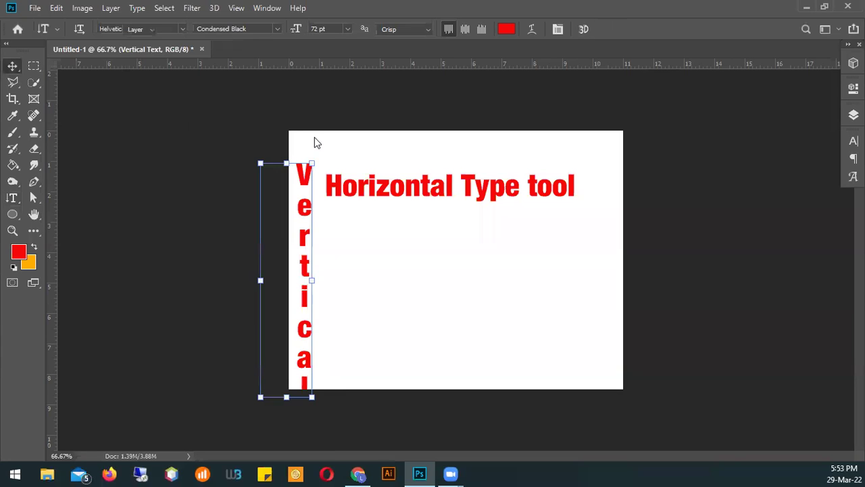
drag(369, 192, 417, 184)
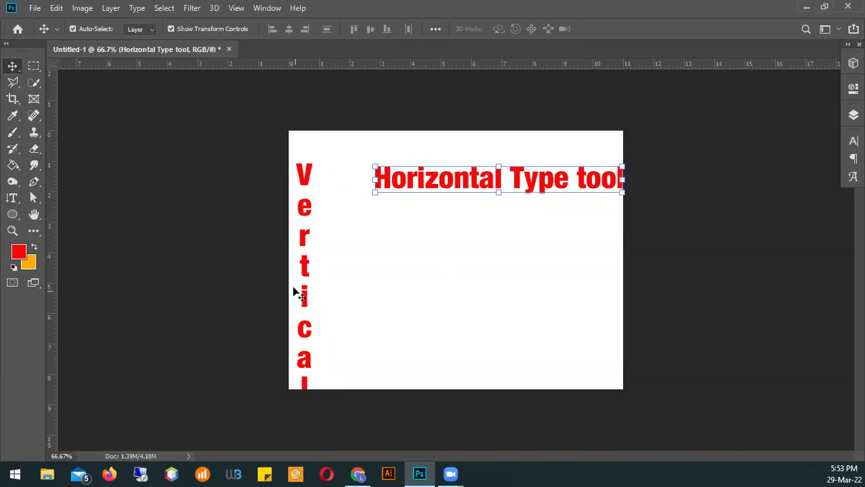
drag(304, 279, 349, 265)
drag(487, 193, 471, 189)
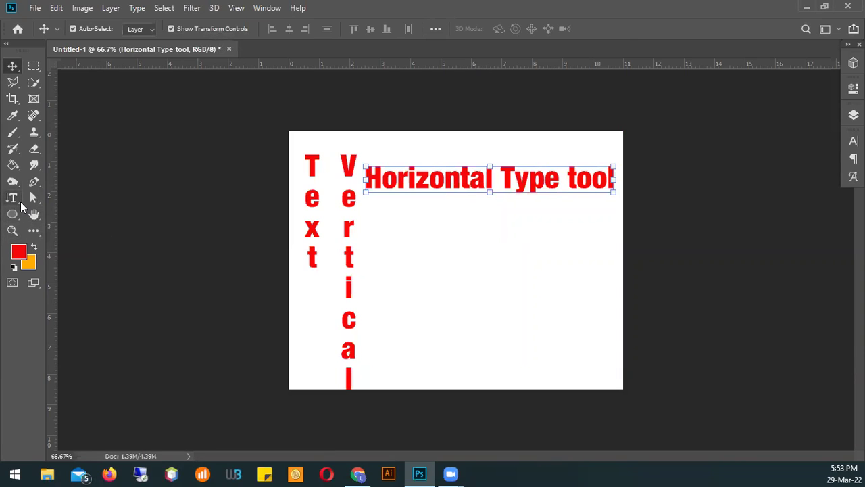
Switch from the Vertical Type Tool back to the Horizontal Type Tool.
click(18, 202)
drag(16, 203, 61, 198)
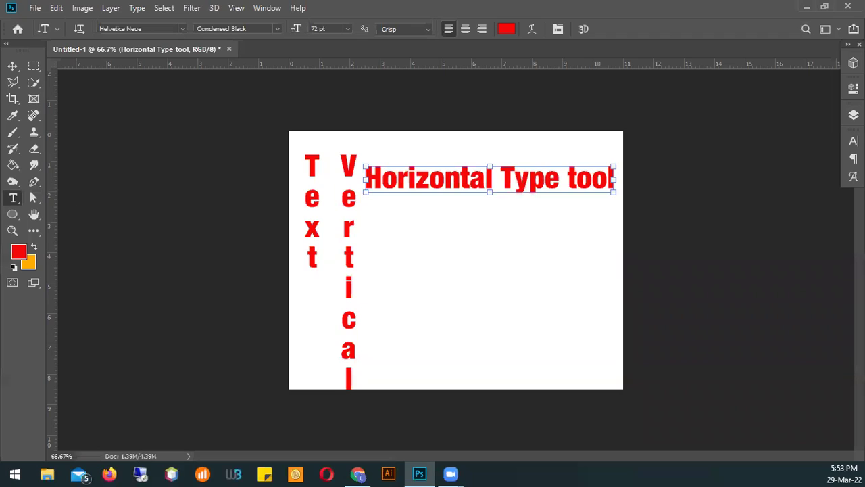
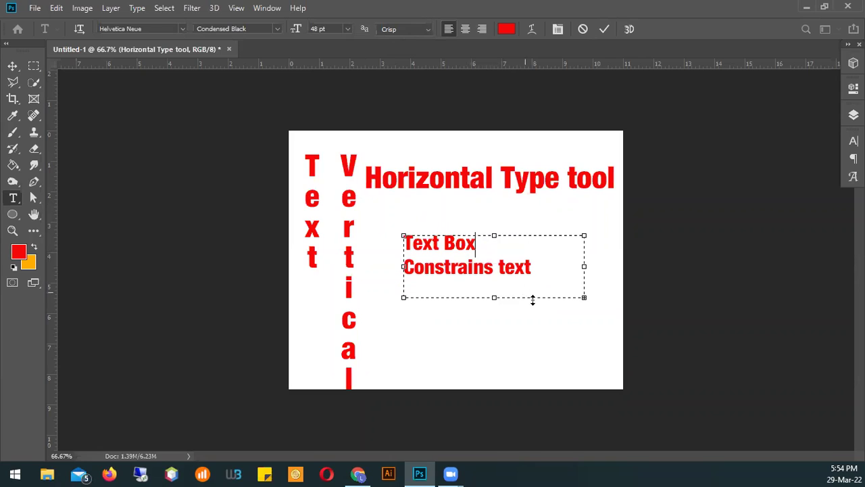
Resize the text box below the horizontal text so it closely frames its wording on three lines.
drag(584, 298, 602, 353)
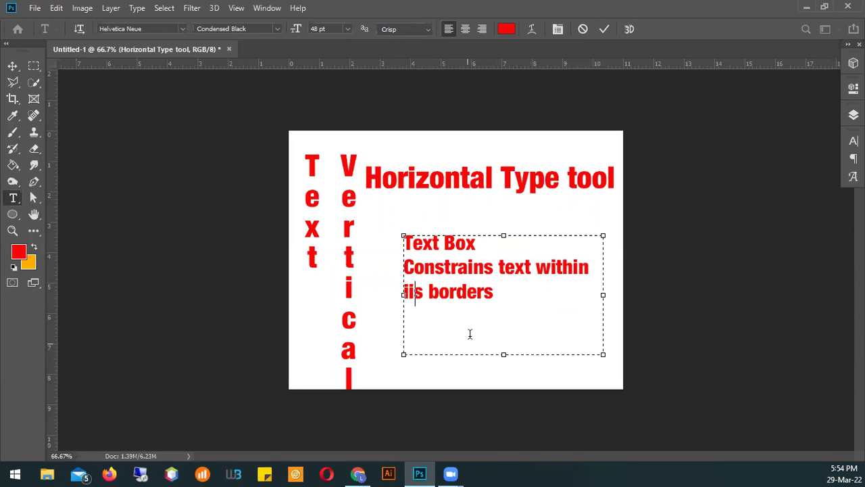
drag(604, 294, 576, 296)
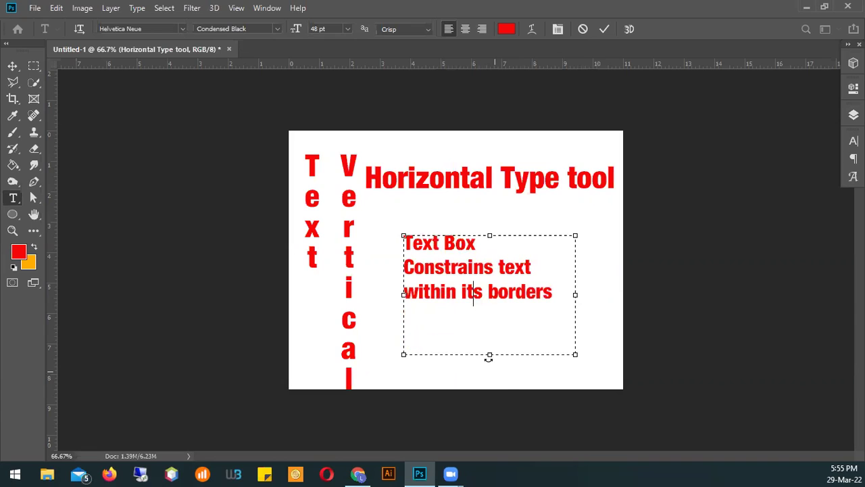
mouse_move(488, 354)
mouse_down()
mouse_move(491, 269)
mouse_move(496, 349)
mouse_up()
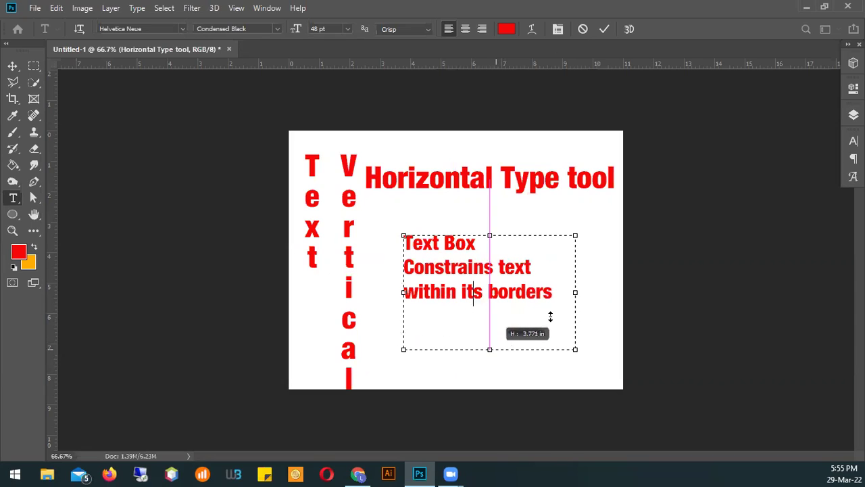
drag(574, 292, 552, 292)
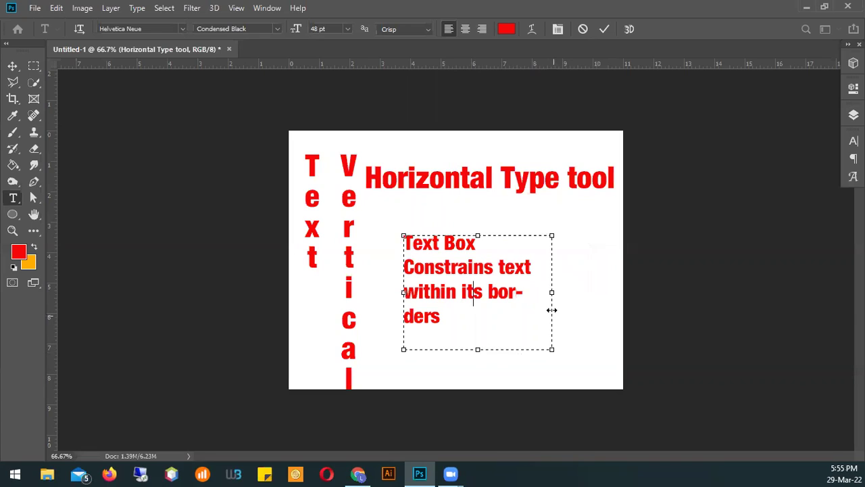
drag(552, 293, 570, 292)
drag(484, 351, 484, 311)
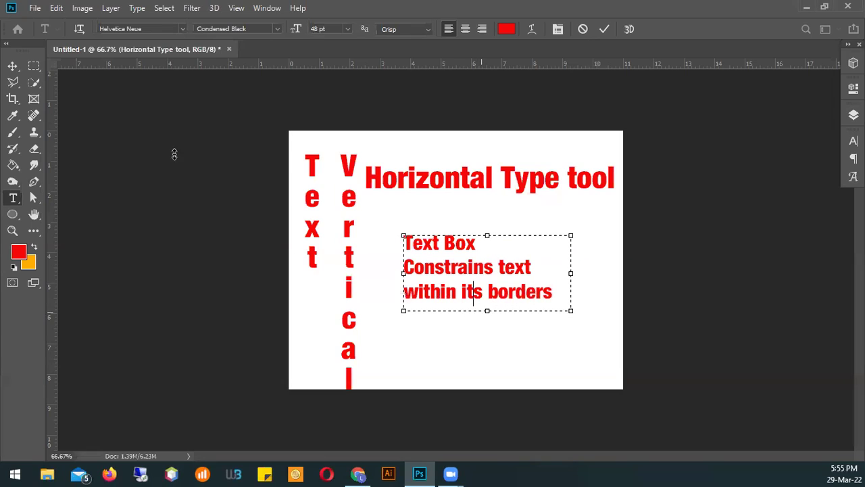
Move the text box up beneath the horizontal line, and move the "Horizontal Type tool" text below the text box.
click(12, 67)
drag(466, 266, 447, 228)
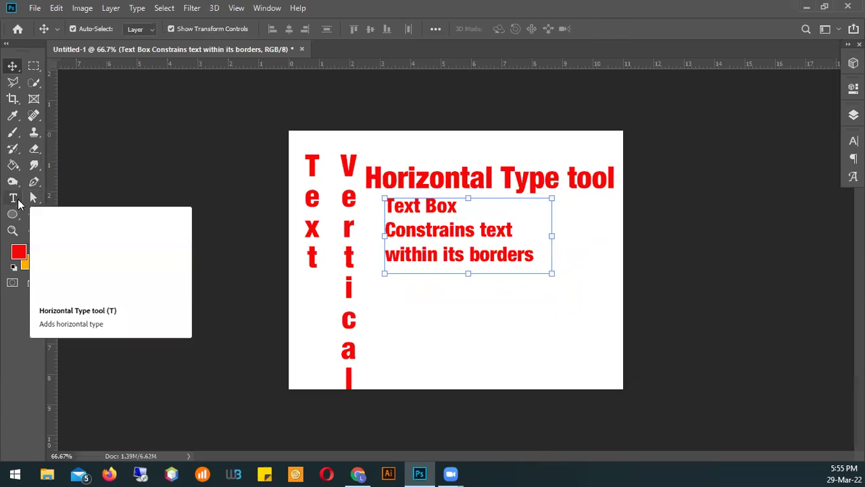
click(527, 177)
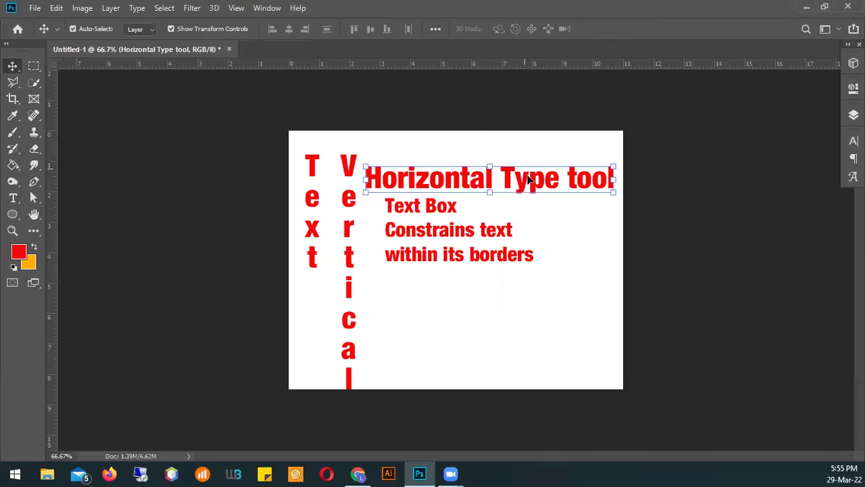
drag(532, 179, 551, 324)
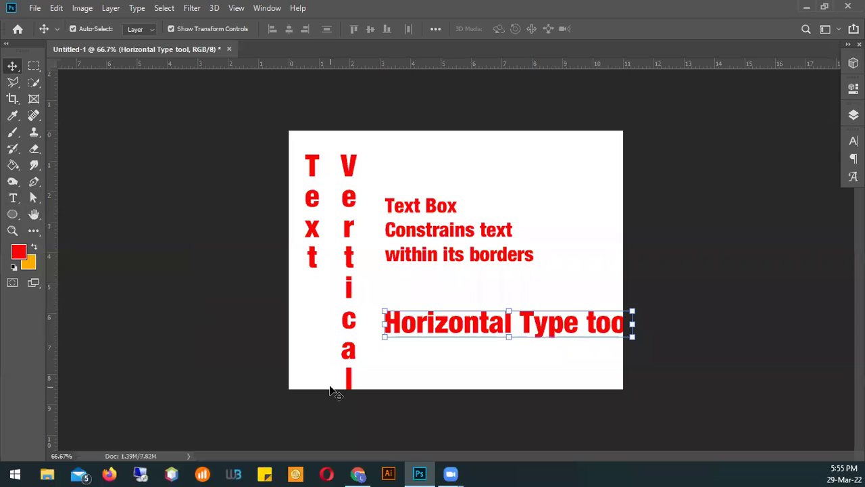
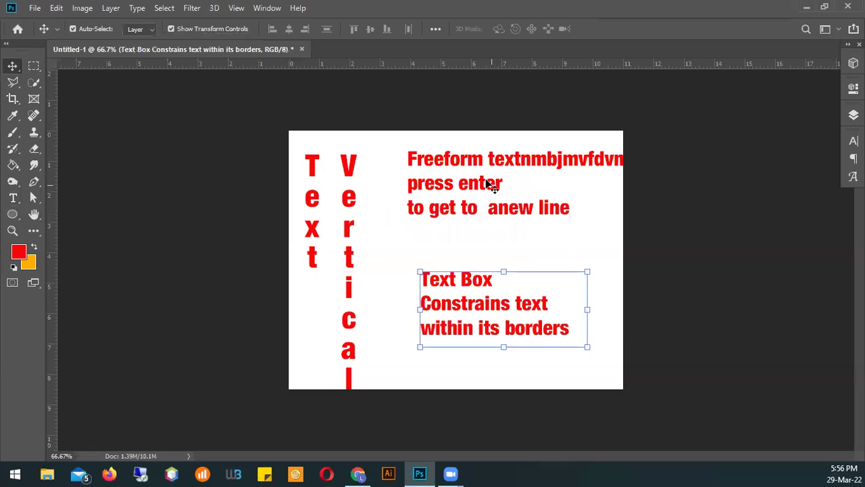
Delete everything after "Freeform" on the first line of the freeform text.
click(13, 198)
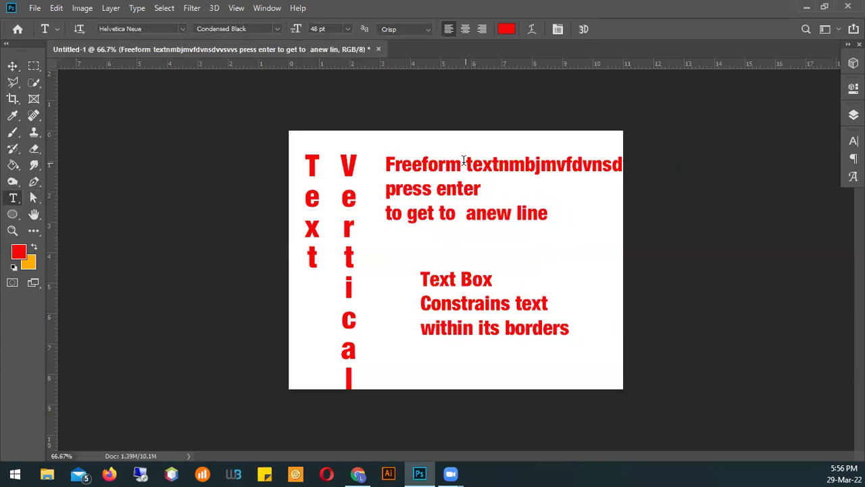
drag(462, 163, 739, 159)
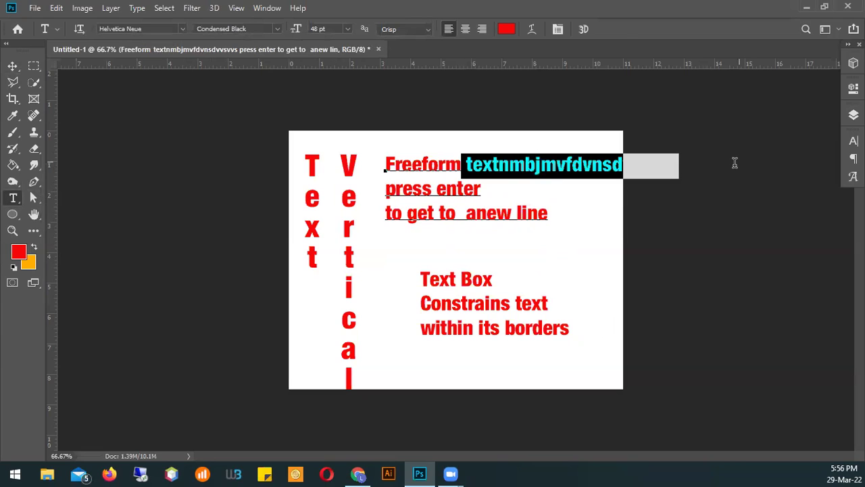
key(BackSpace)
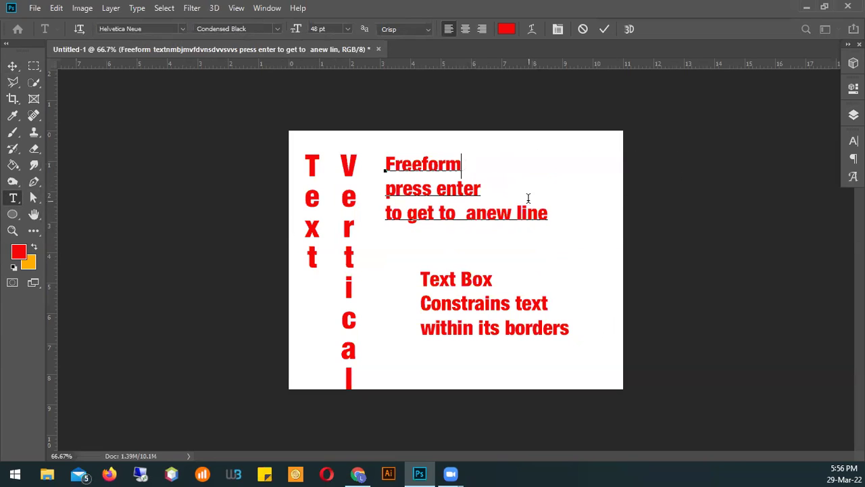
Move the text box up beside the freeform text so it extends past the canvas's right edge.
click(21, 66)
click(463, 306)
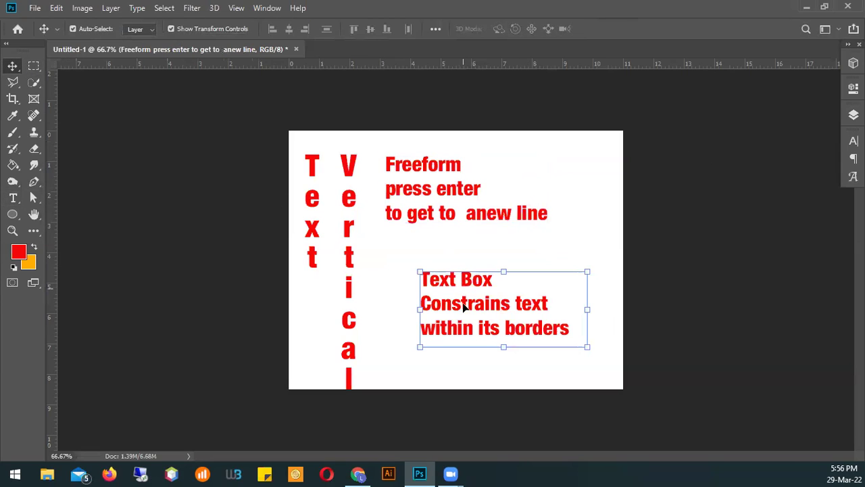
drag(469, 328, 607, 226)
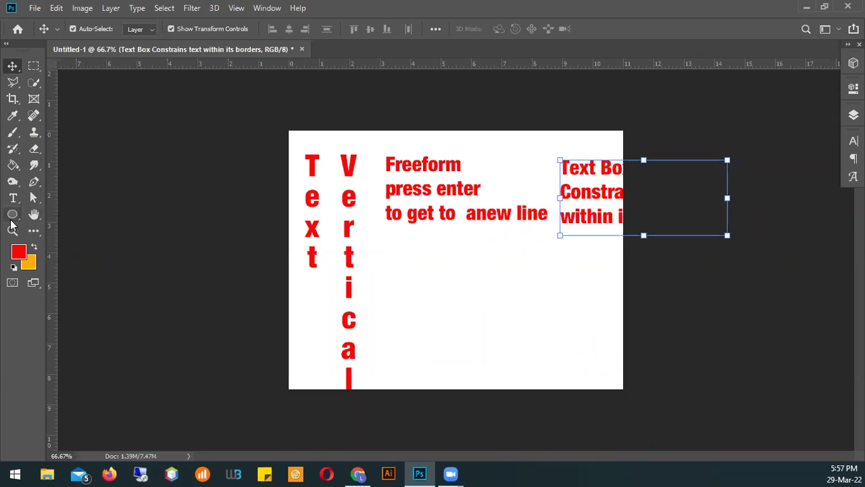
Draw a circle about 255 px across below the freeform text and fill it with light orange.
click(9, 220)
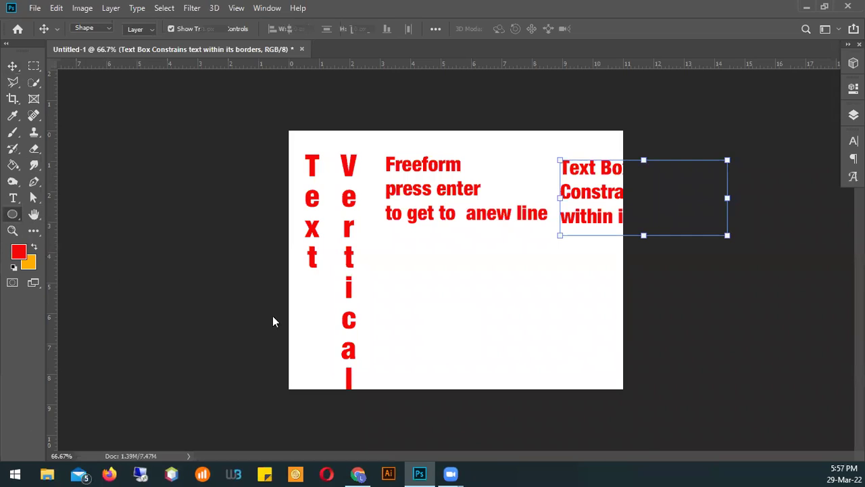
drag(390, 257, 515, 363)
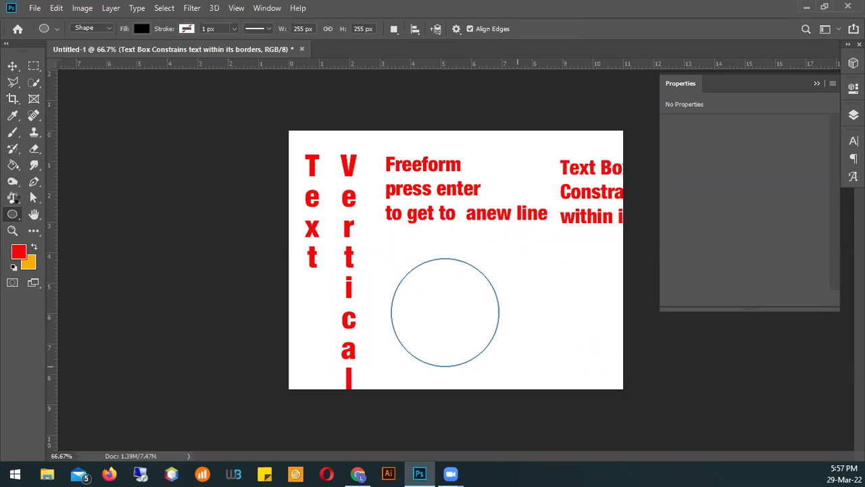
click(13, 197)
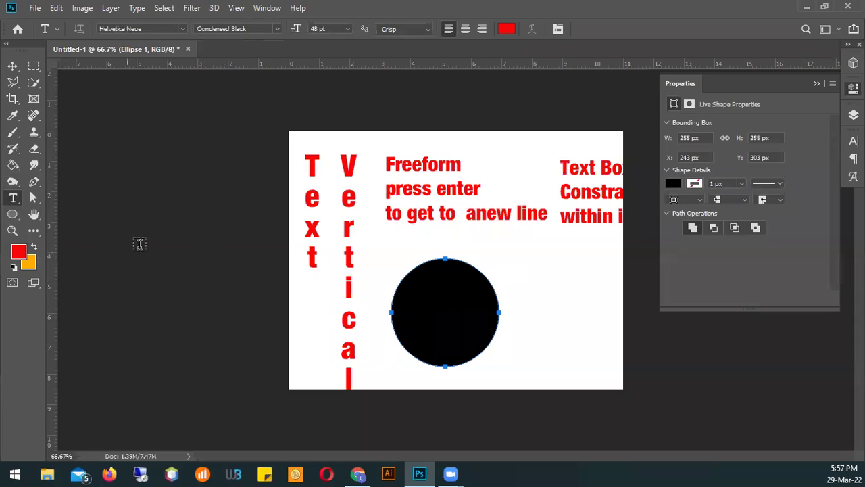
click(678, 184)
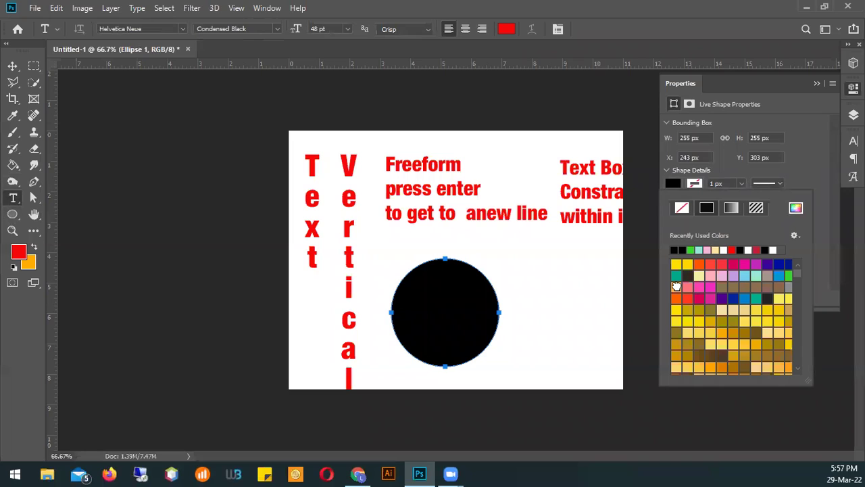
click(675, 286)
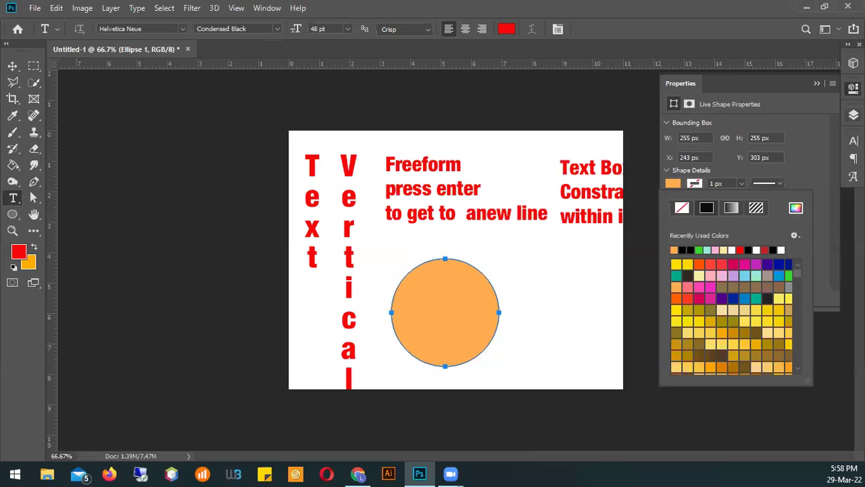
key(Escape)
Toggle the visibility of the text box, freeform and vertical text layers to identify what each one holds.
click(852, 114)
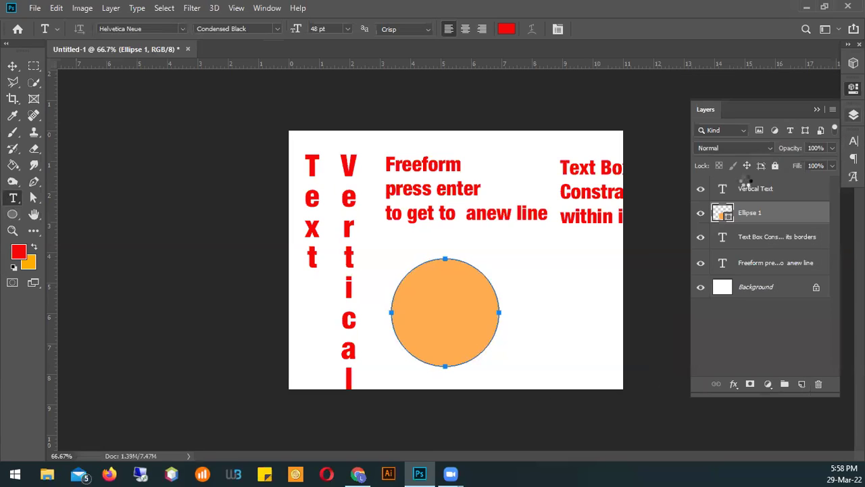
click(700, 237)
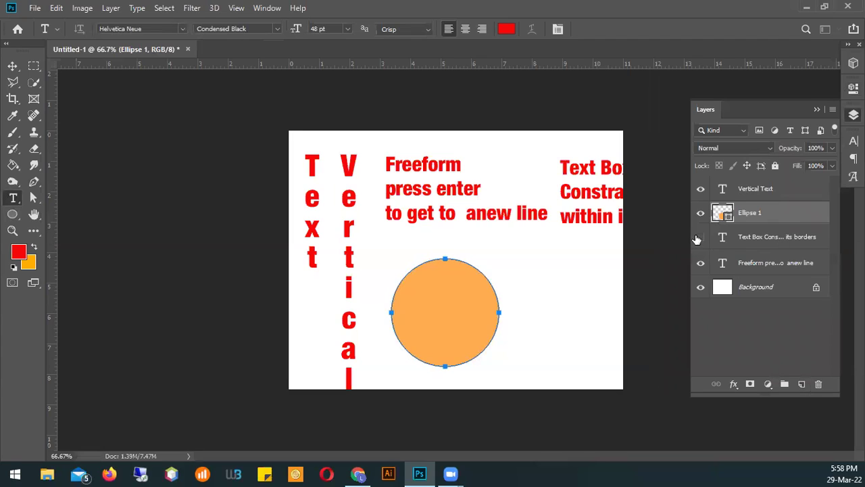
click(700, 238)
click(702, 263)
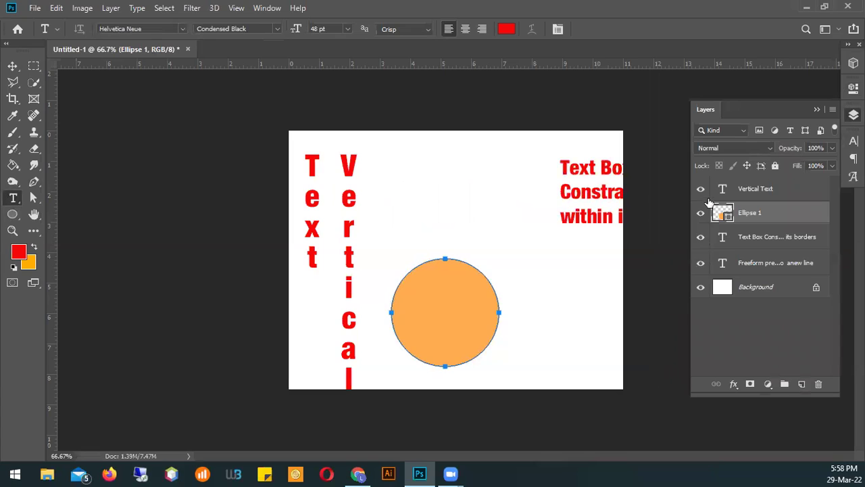
click(700, 189)
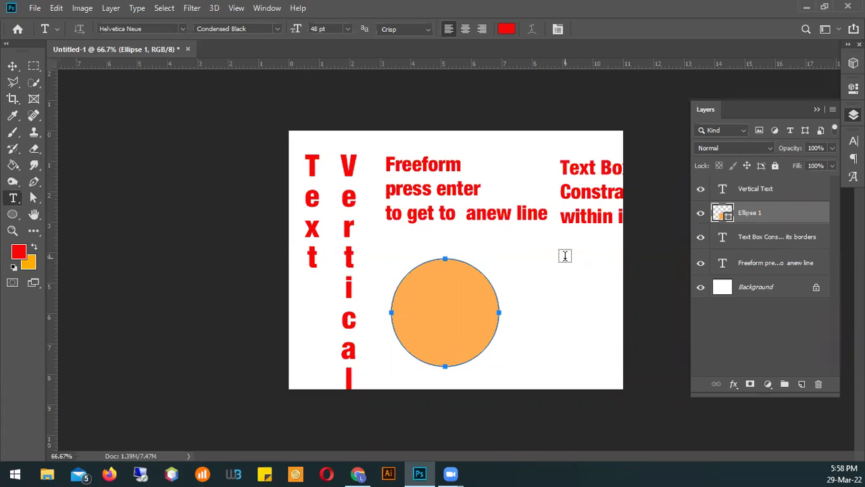
Add the text "Type within Shape places text on the inside of a shape" inside the orange circle.
click(439, 283)
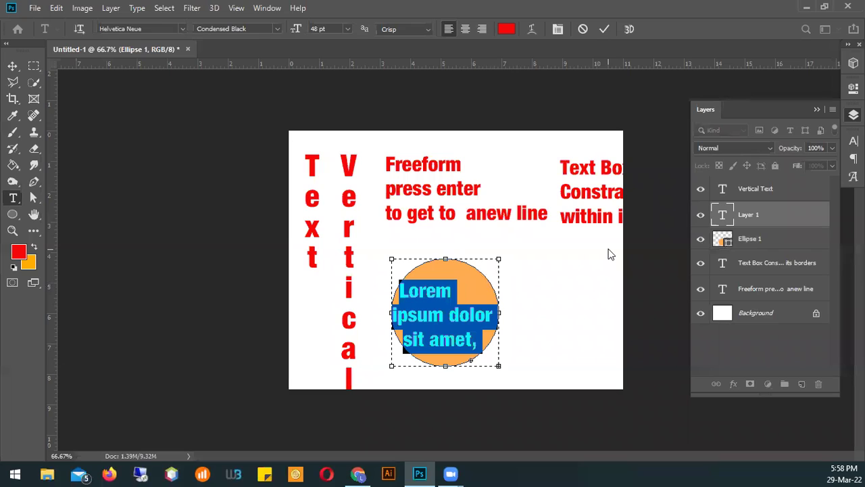
text(Type with)
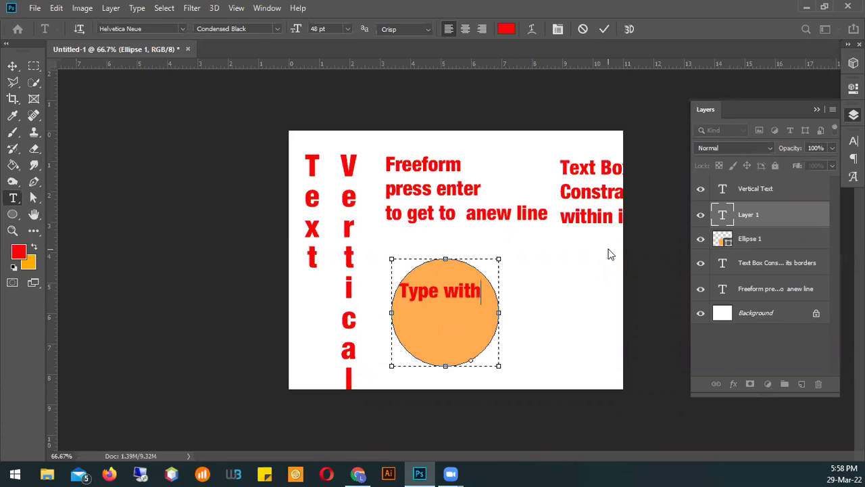
text(in Shape)
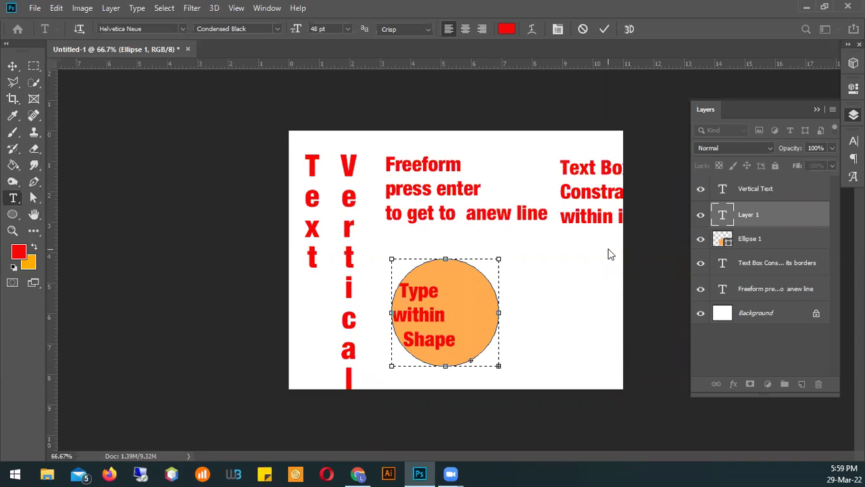
key(ctrl+t)
key(Return)
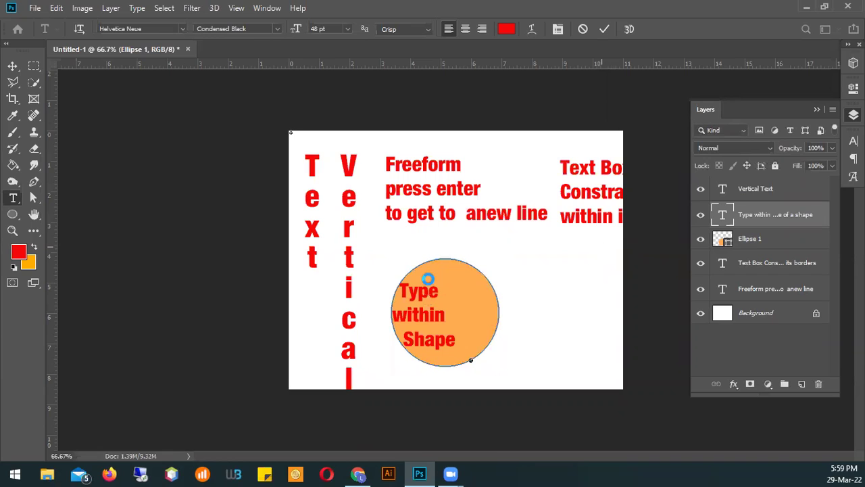
key(ctrl+s)
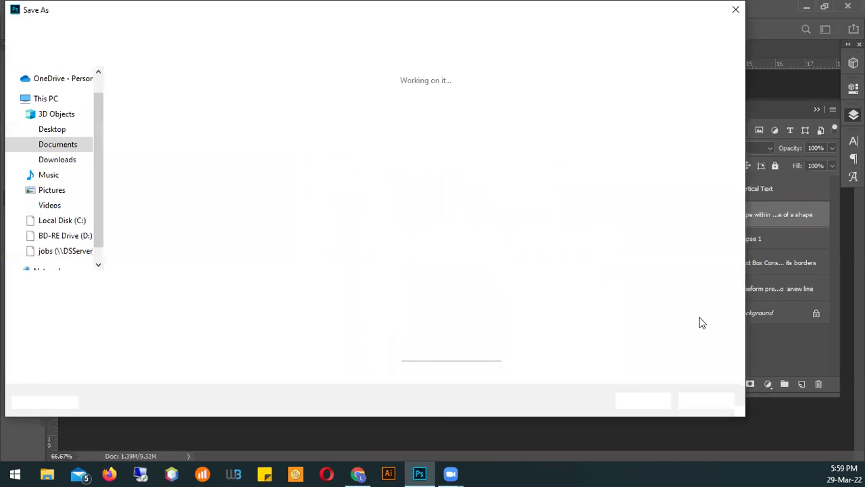
key(Escape)
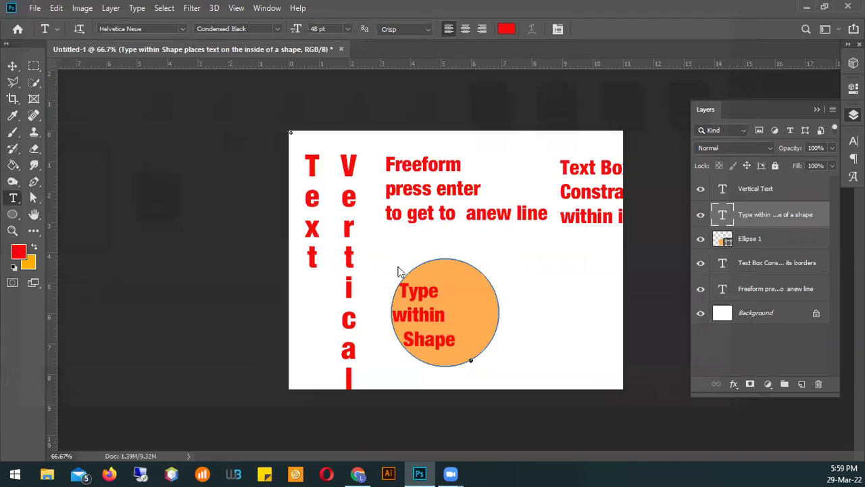
Select all the text inside the circle and set its font size to 24 pt.
click(422, 292)
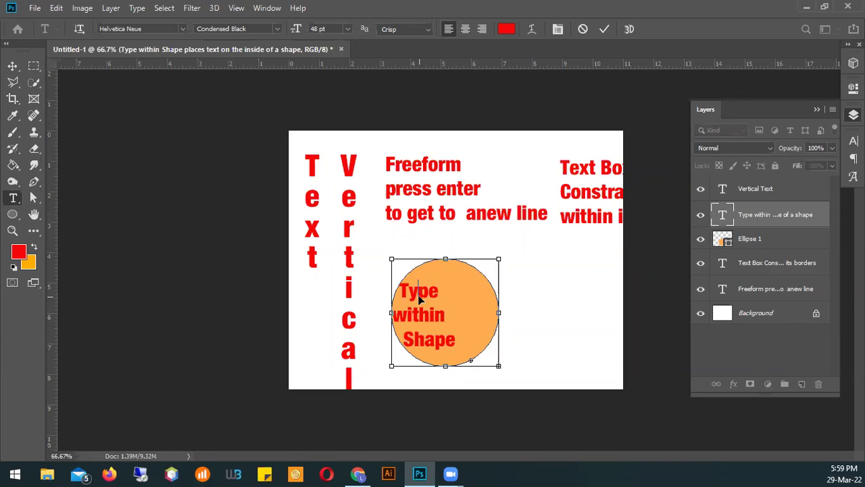
key(ctrl+a)
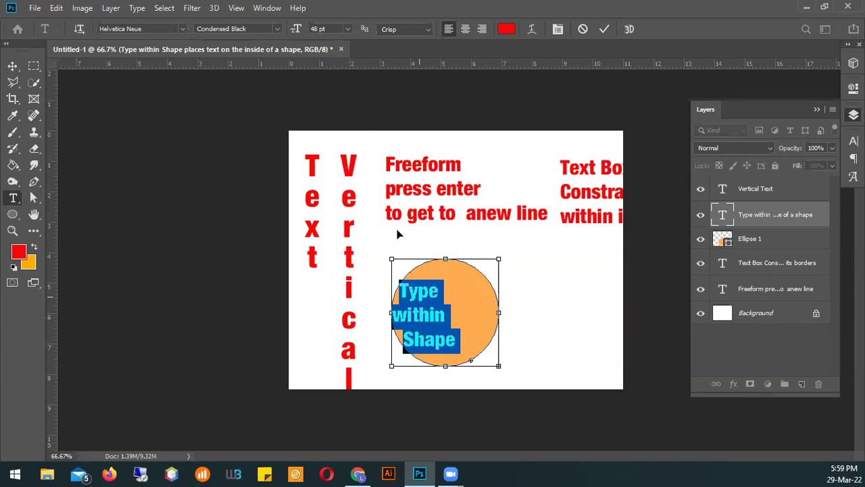
click(348, 28)
click(340, 126)
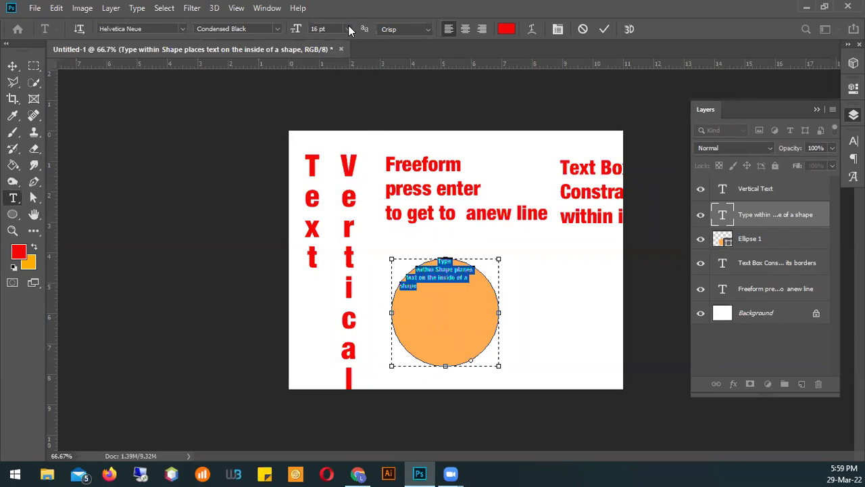
click(348, 29)
click(329, 143)
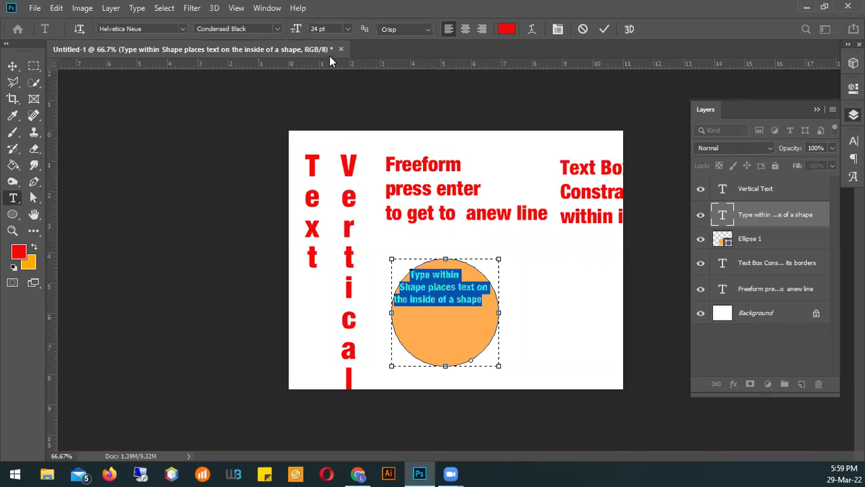
Increase the font size of the selected circle text gradually to 44 pt, trying the sizes in between.
key(Up)
key(Up)
key(Up)
key(Up)
key(Up)
key(Up)
key(Up)
key(Up)
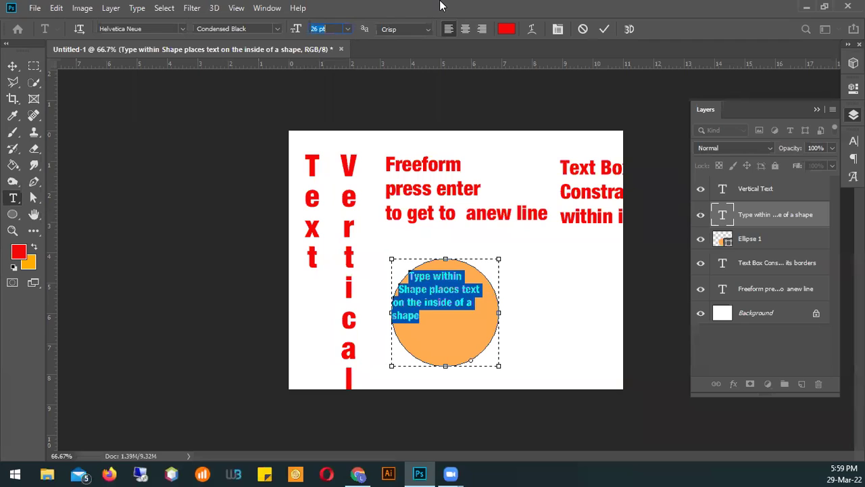
key(Up)
key(Up)
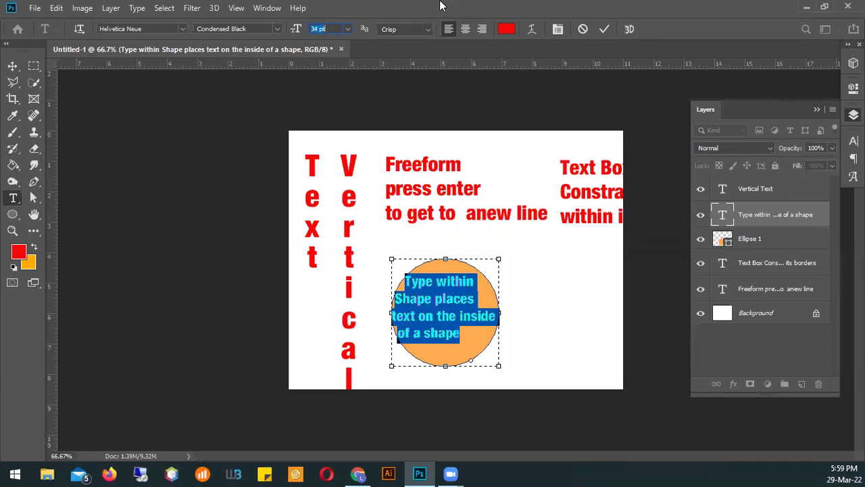
key(Up)
key(Up)
key(Down)
key(Down)
key(Down)
key(Down)
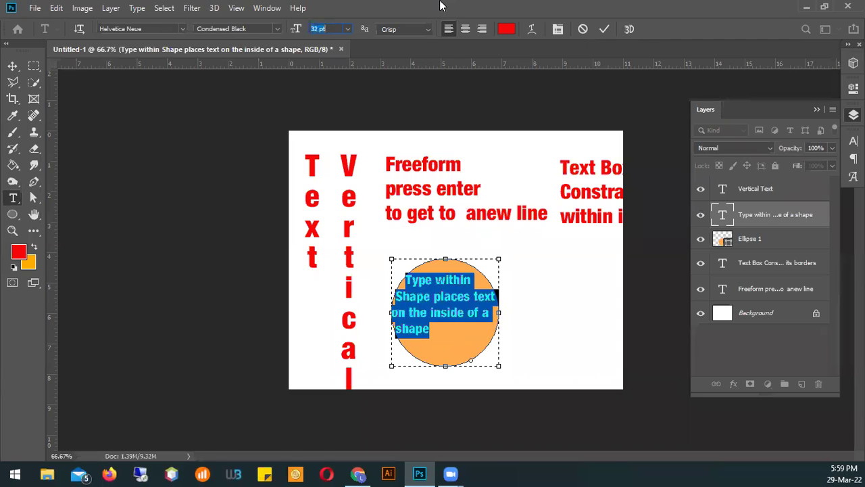
key(Up)
key(Up)
key(Up)
key(Up)
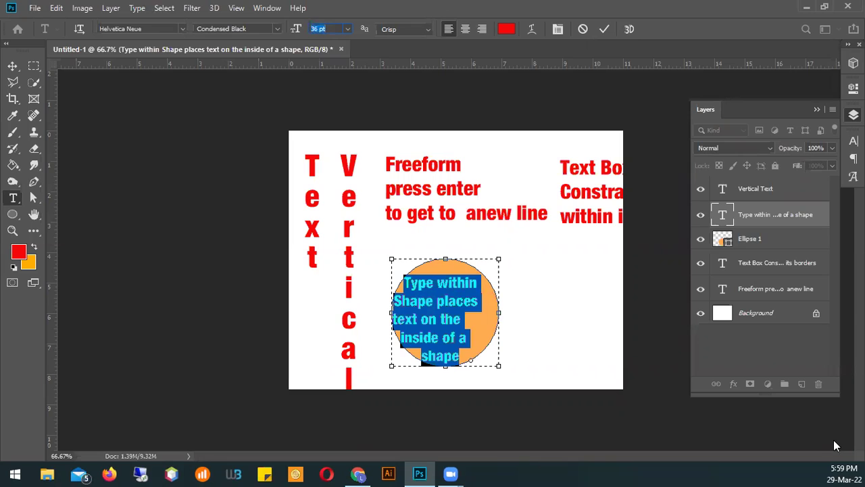
key(Up)
key(Up)
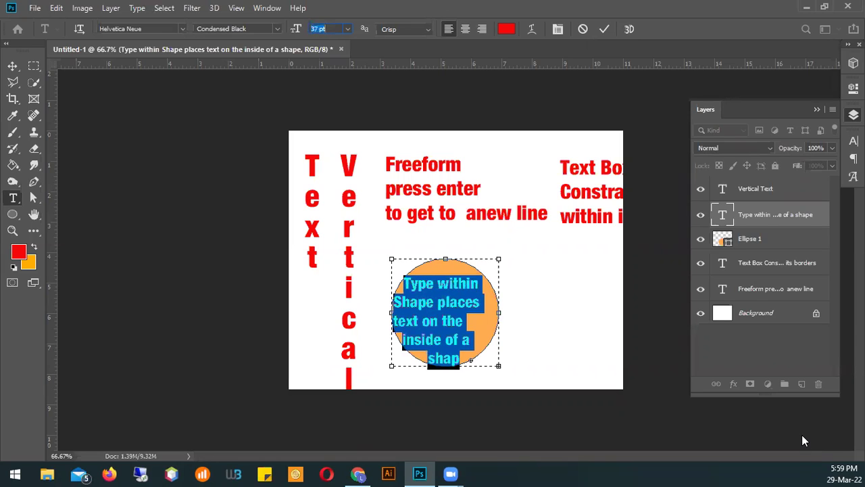
key(Up)
key(Up)
key(Up)
key(Up)
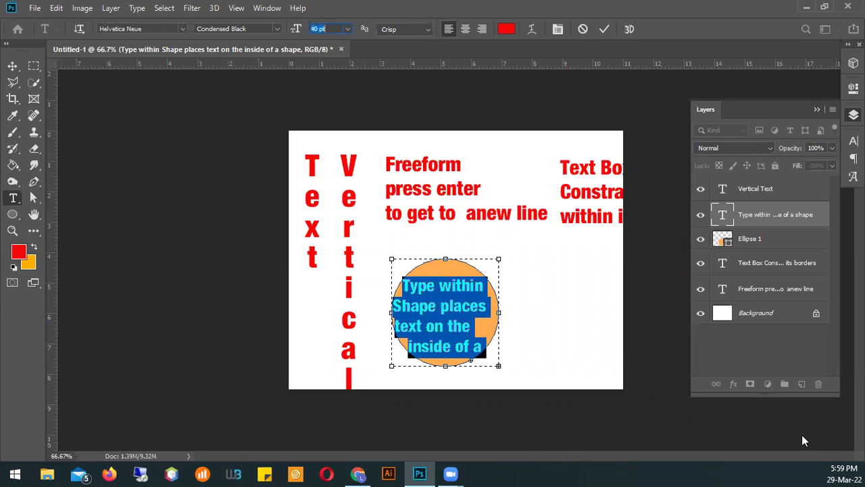
key(Up)
key(Up)
key(Up)
key(Up)
key(Up)
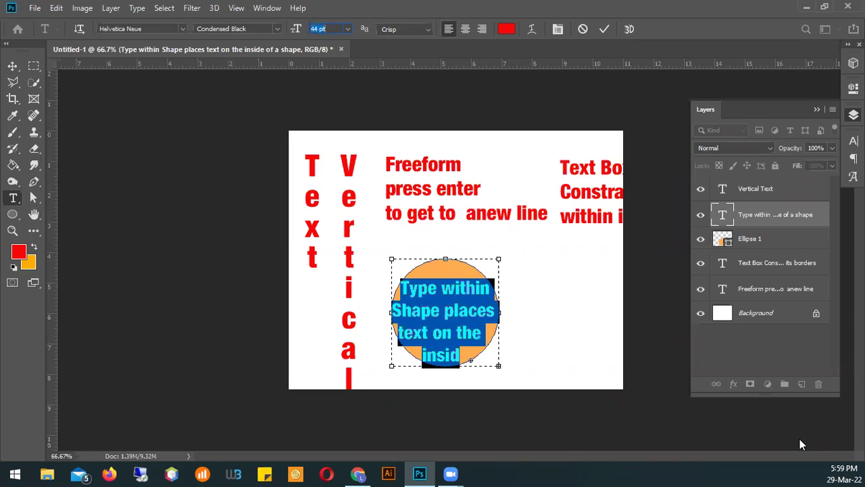
Try enlarging the selected circle text to 49 pt.
key(Up)
key(Up)
key(Up)
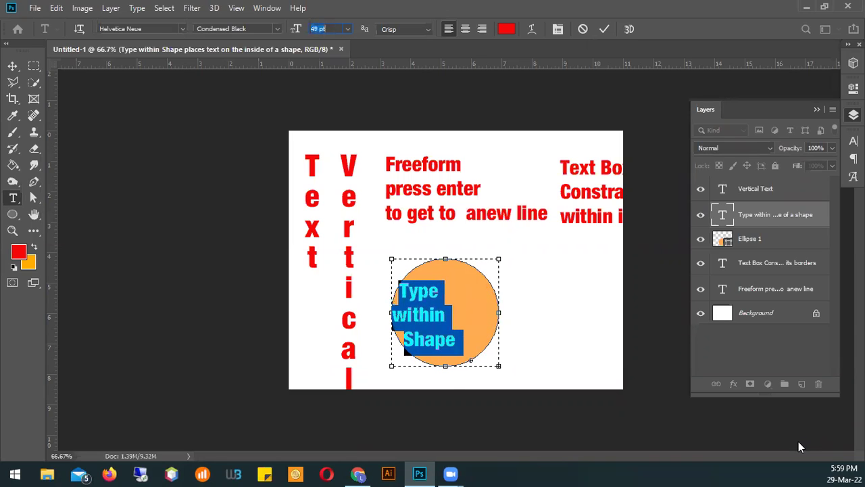
Reduce the font size of the circle text gradually to 34 pt and commit the text edit.
key(Down)
key(Down)
key(Down)
key(Down)
key(Down)
key(Down)
key(Down)
key(Down)
key(Down)
key(Down)
key(Down)
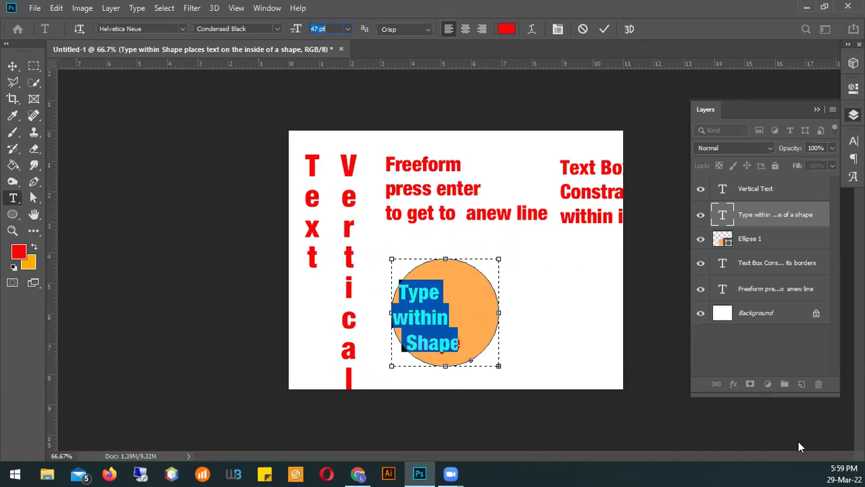
key(Down)
key(Down)
key(Down)
key(Down)
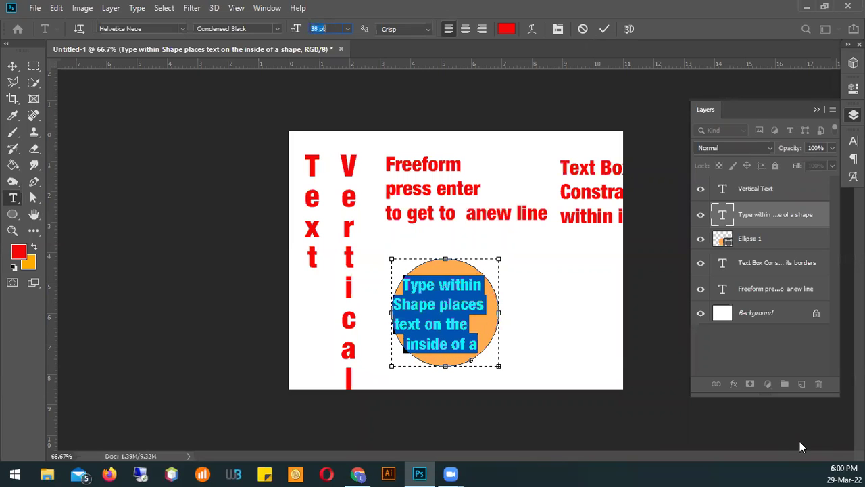
key(Down)
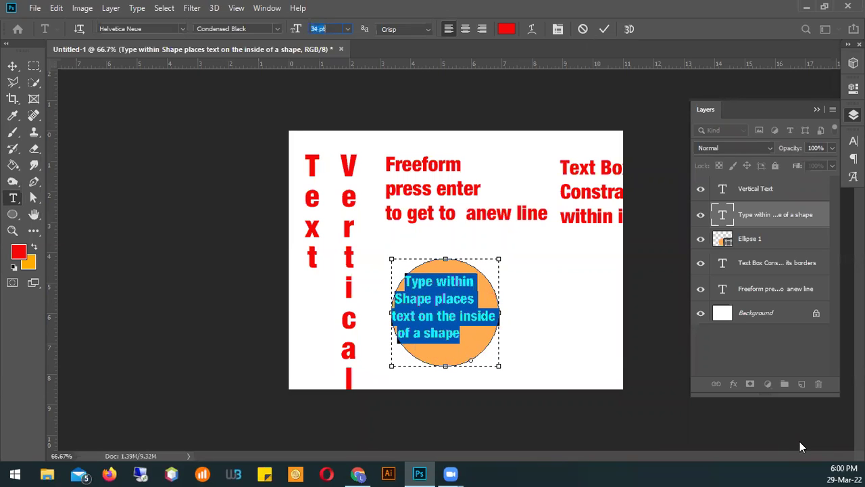
click(608, 29)
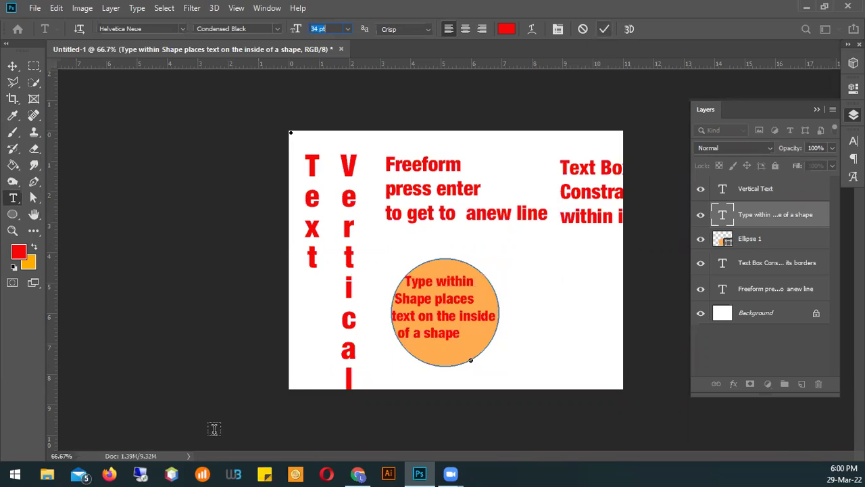
Delete the Ellipse 1 layer and move the circle-shaped text up between the freeform text and the text box text.
click(13, 65)
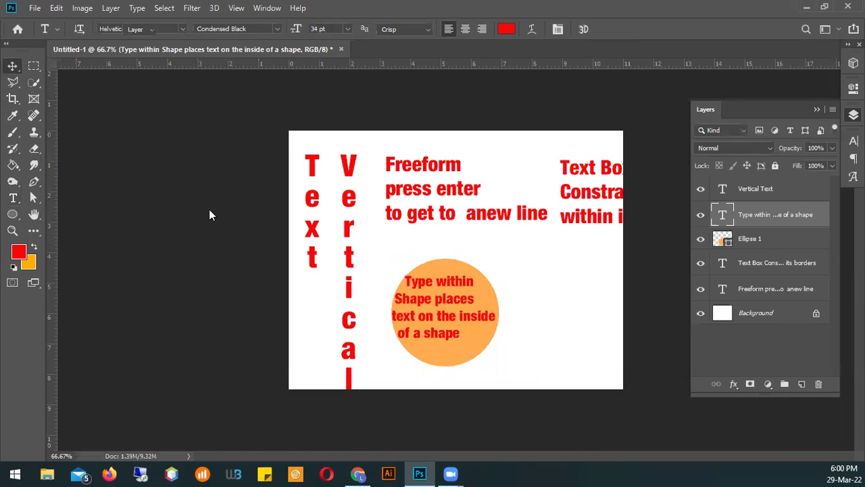
click(759, 240)
key(Delete)
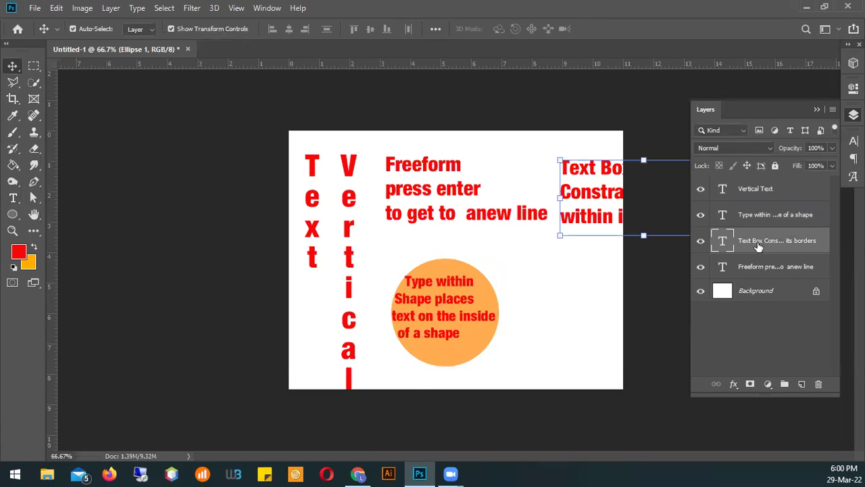
click(405, 309)
drag(407, 310, 591, 177)
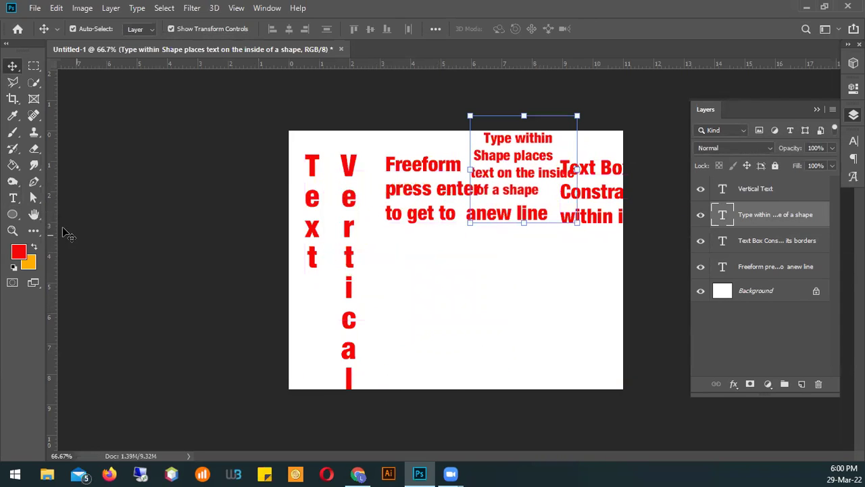
Draw a closed wavy shape with the Pen tool along the canvas's lower edge, extending past its right border.
click(12, 197)
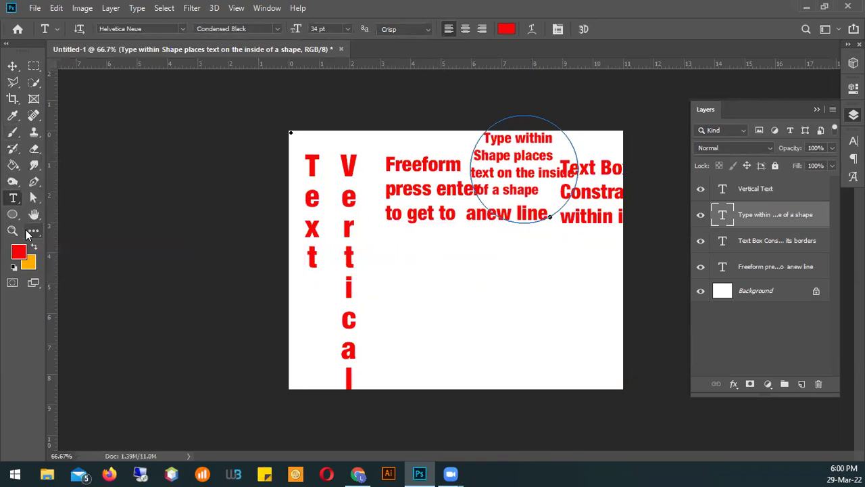
click(34, 181)
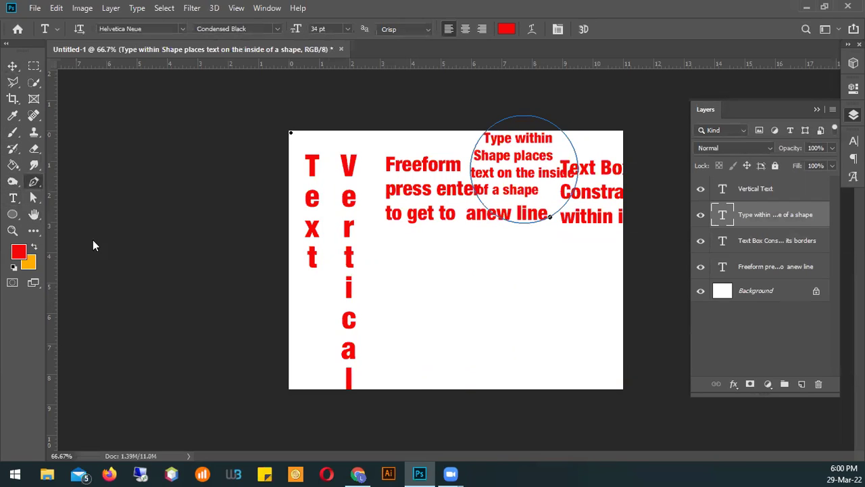
click(388, 383)
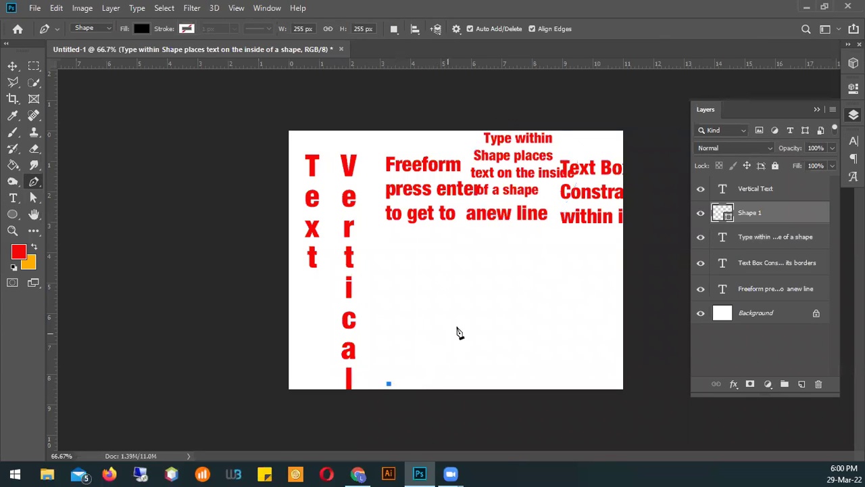
drag(497, 325, 585, 336)
drag(635, 385, 613, 428)
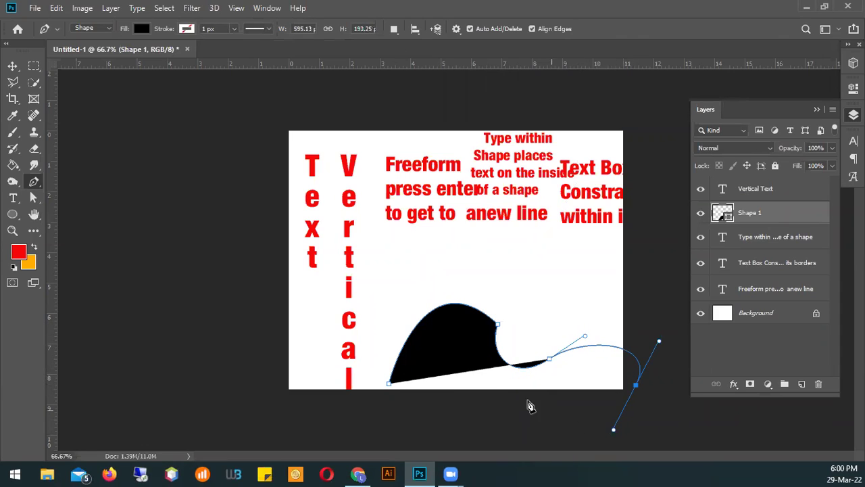
click(391, 397)
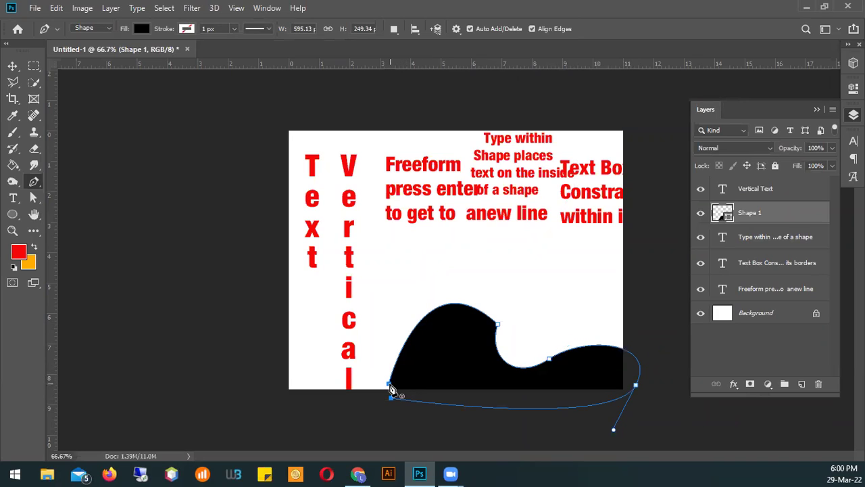
click(390, 385)
Change the wavy shape's fill color to light yellow.
double_click(721, 216)
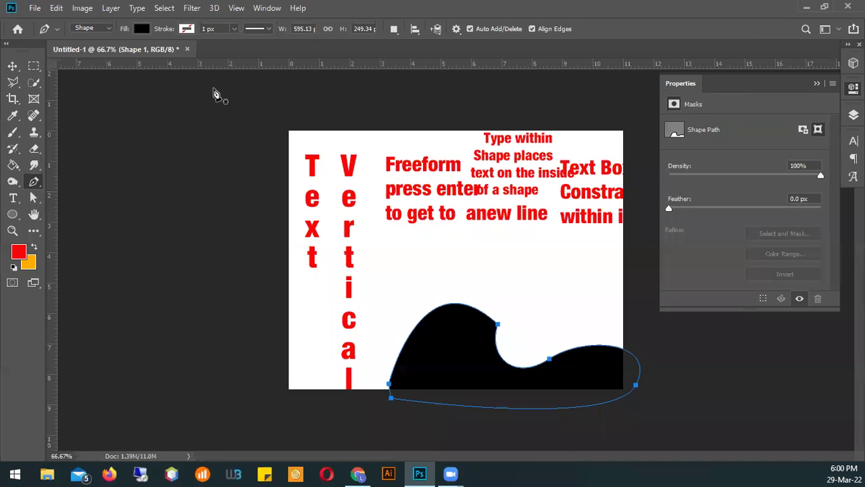
click(141, 29)
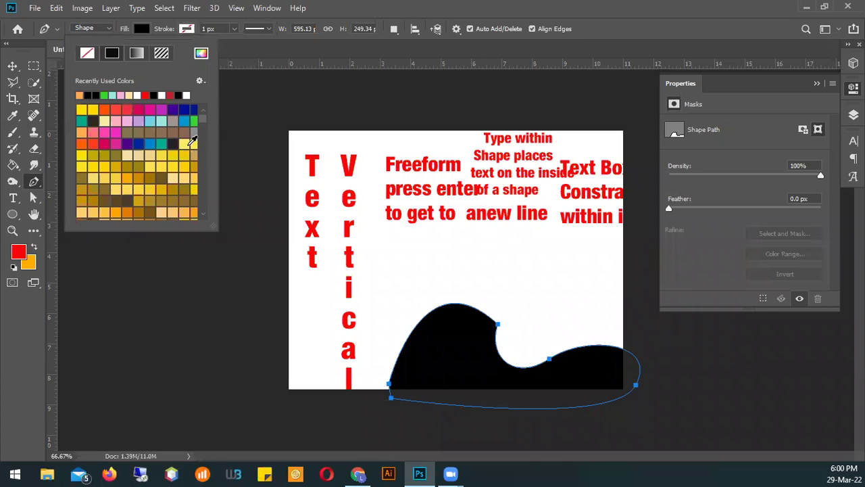
click(188, 144)
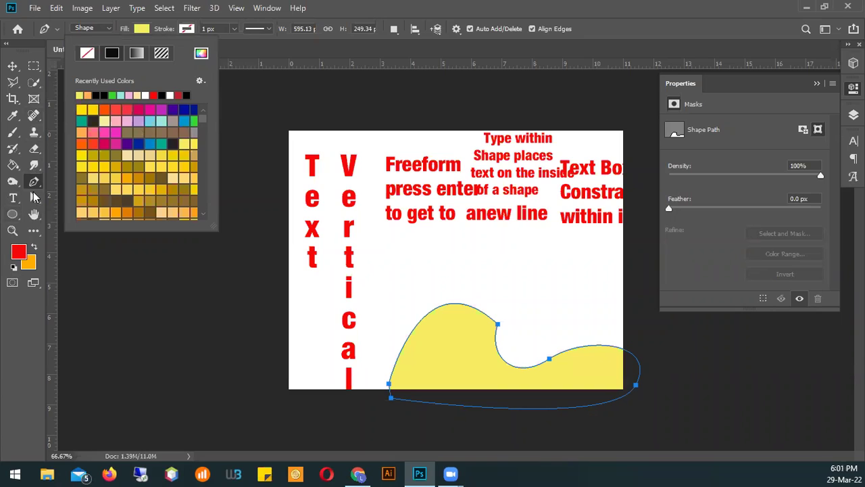
Start horizontal type on the wavy shape's outline, on the rising slope of its left hump.
click(14, 203)
click(13, 199)
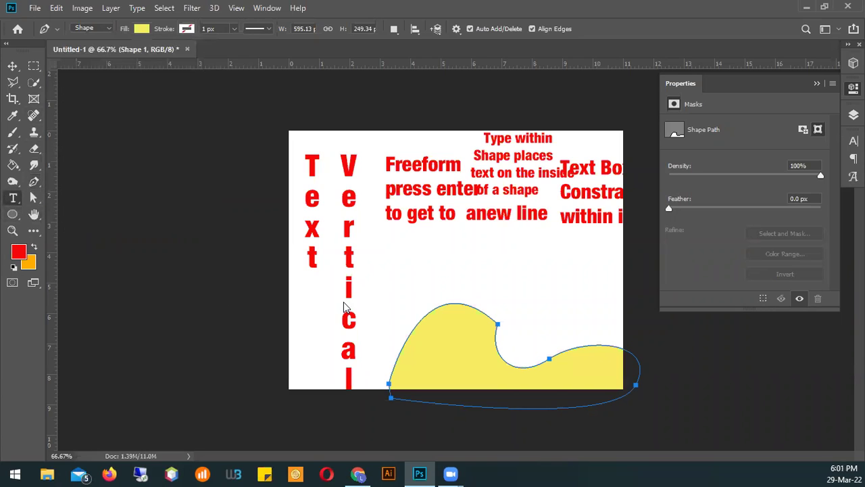
click(14, 201)
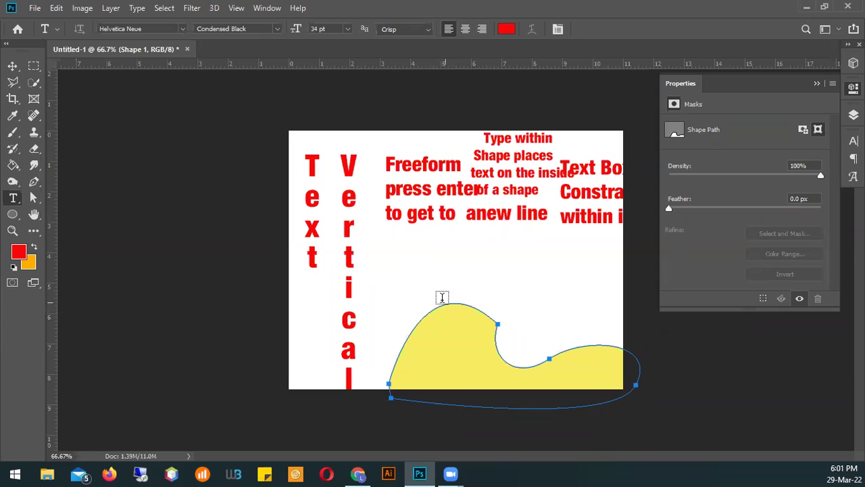
click(410, 332)
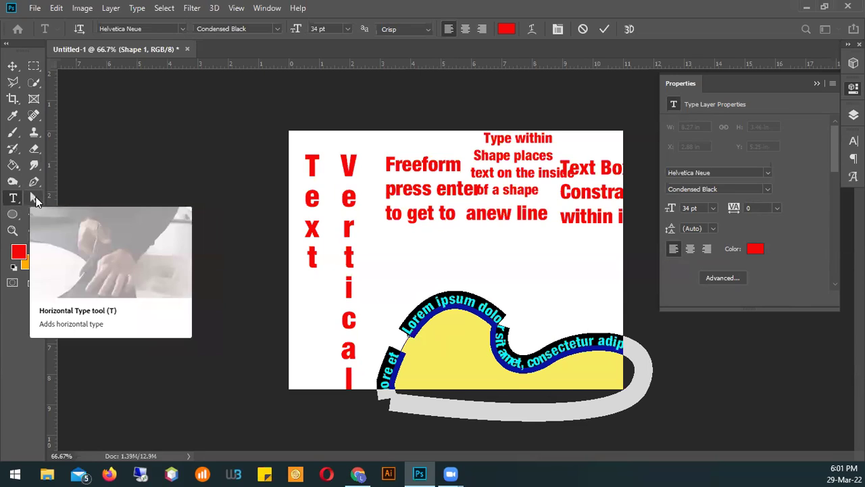
Shift the path text's start to the wave's lower left corner and its end point to the crest near the canvas's right edge.
click(404, 333)
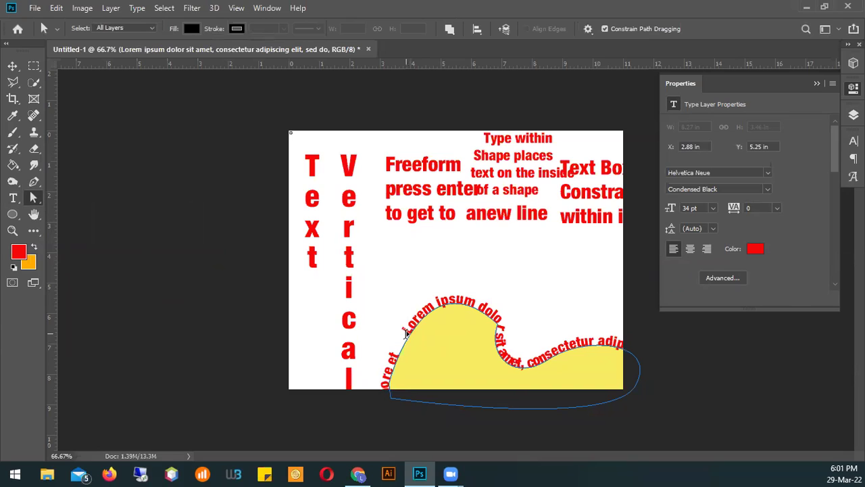
drag(406, 334, 382, 382)
drag(404, 334, 617, 334)
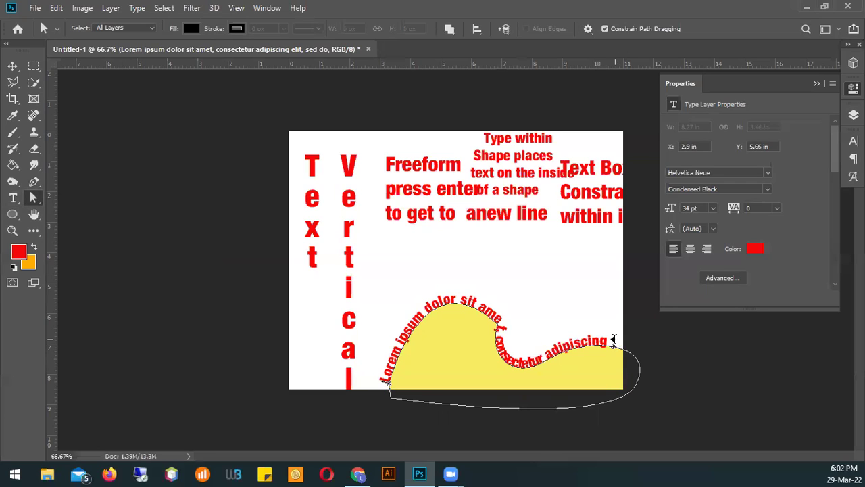
Try flipping the path text to the inside of the wave, flip it back outside and restore its end point near the right edge.
mouse_move(610, 348)
mouse_down()
mouse_move(605, 373)
mouse_move(613, 311)
mouse_up()
mouse_move(612, 361)
mouse_down()
mouse_move(610, 387)
mouse_move(590, 369)
mouse_move(603, 358)
mouse_up()
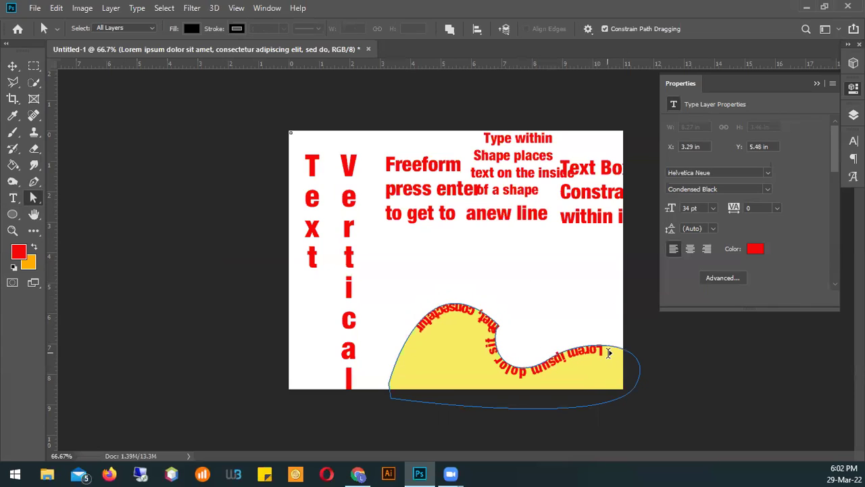
drag(604, 352, 556, 299)
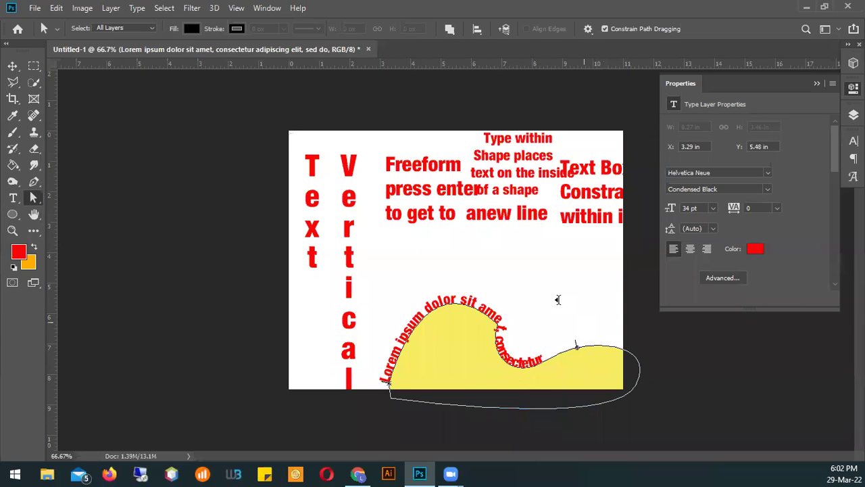
drag(617, 317, 621, 319)
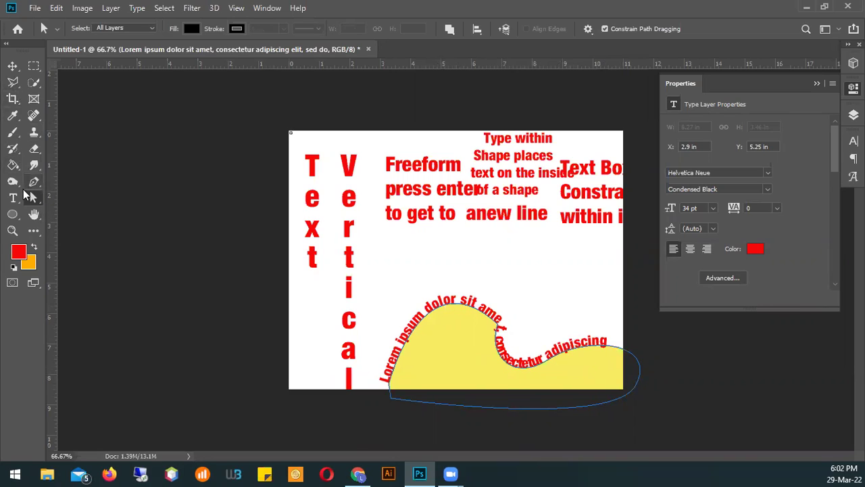
Replace the placeholder text on the path with "Type ON Path, follows a path or shape perimeter".
click(13, 198)
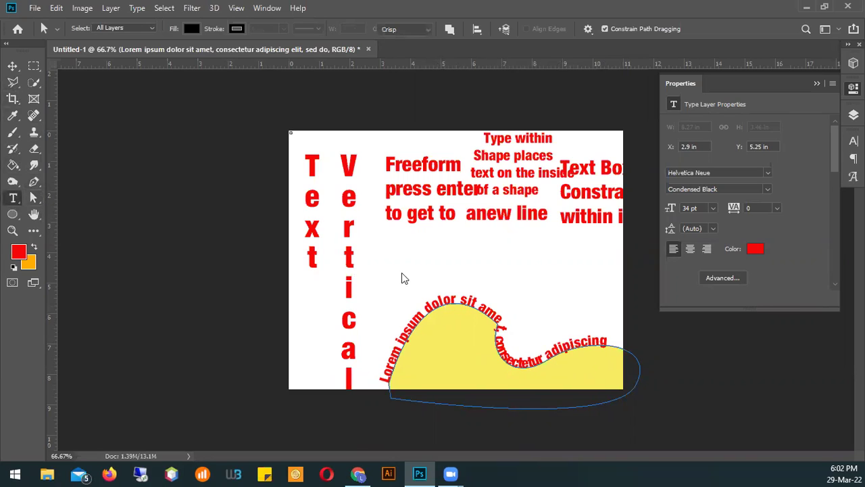
click(492, 308)
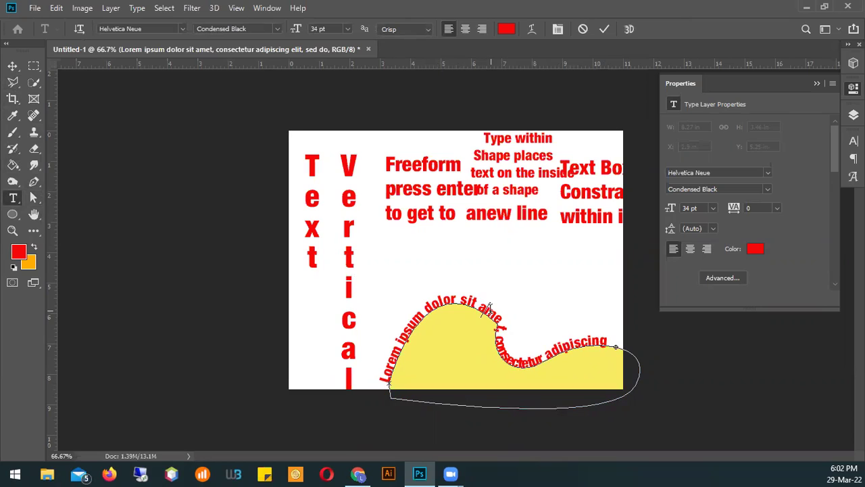
key(ctrl+a)
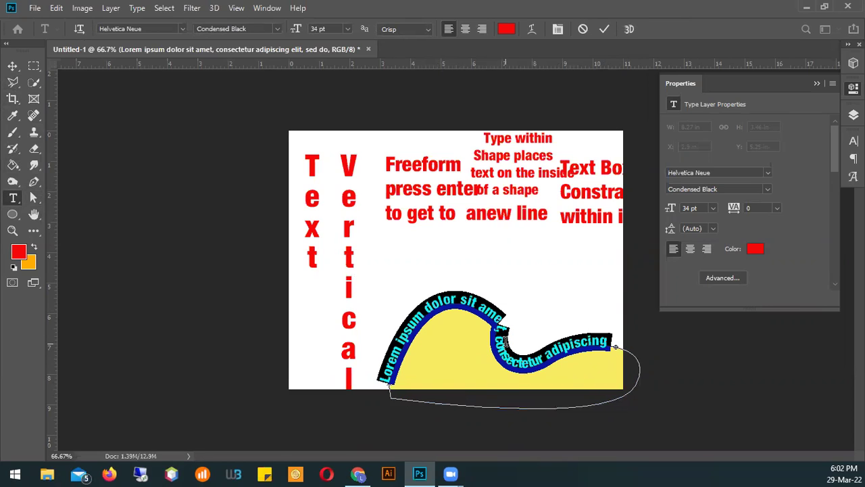
click(505, 338)
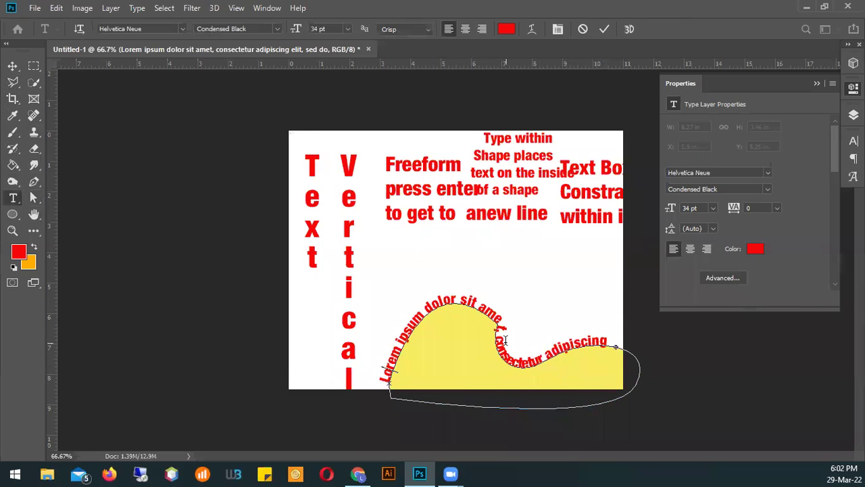
text(Type ON Path)
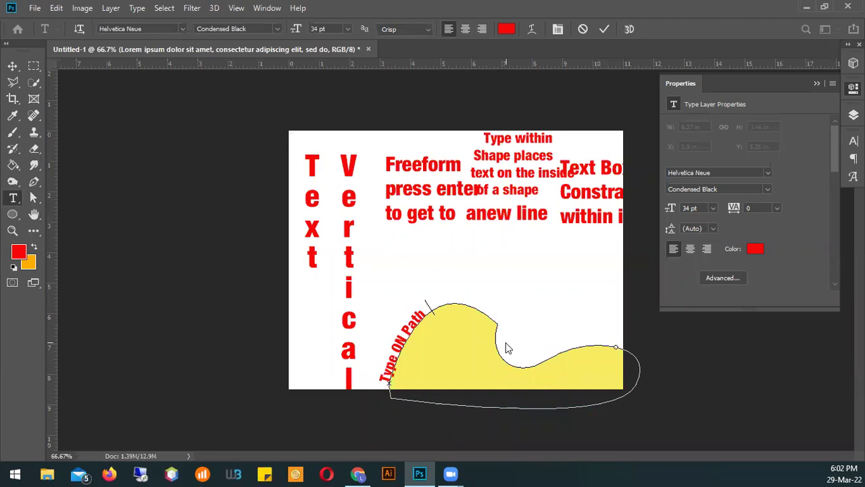
text(, follo)
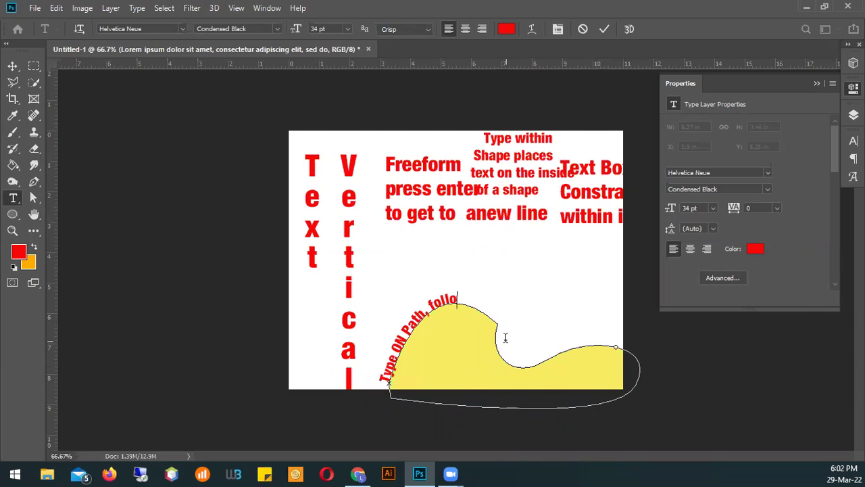
text(ws a path)
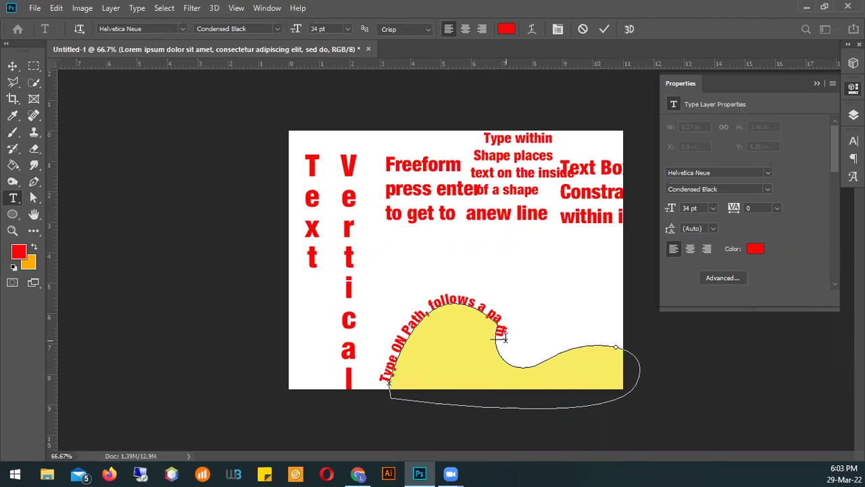
text( or shape pr)
text(rm)
text(eter)
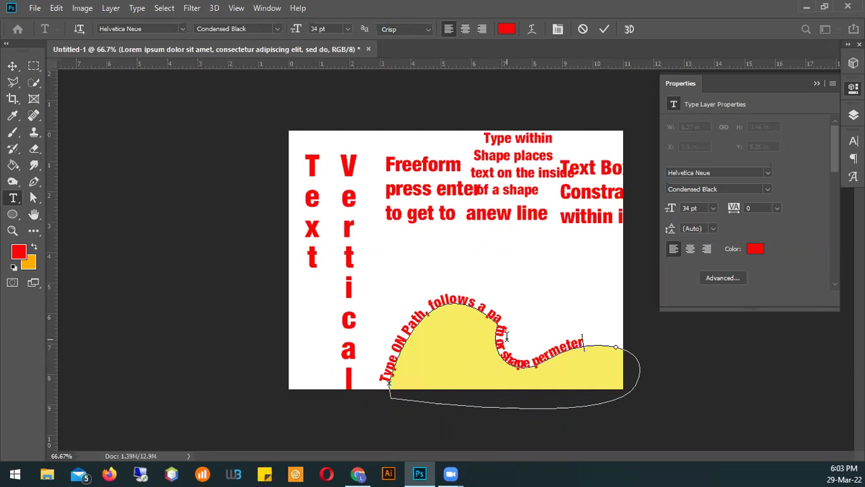
click(549, 348)
text(i)
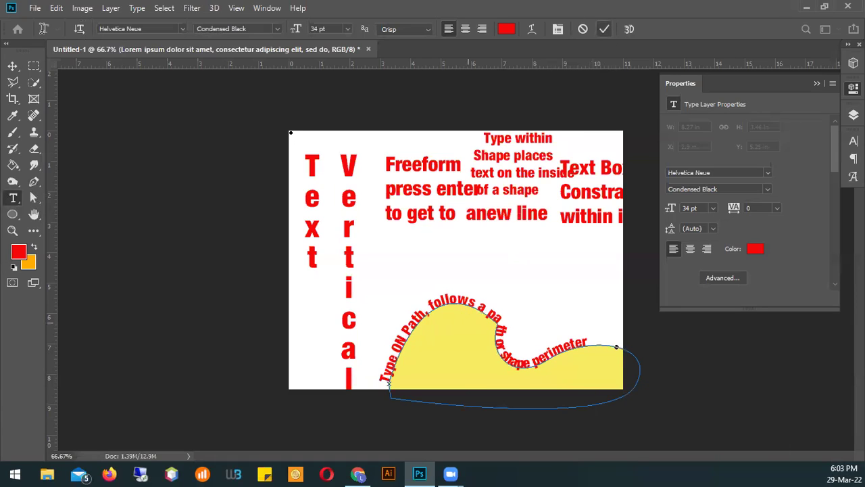
Commit the path text and hide the yellow wavy Shape 1 layer.
click(12, 66)
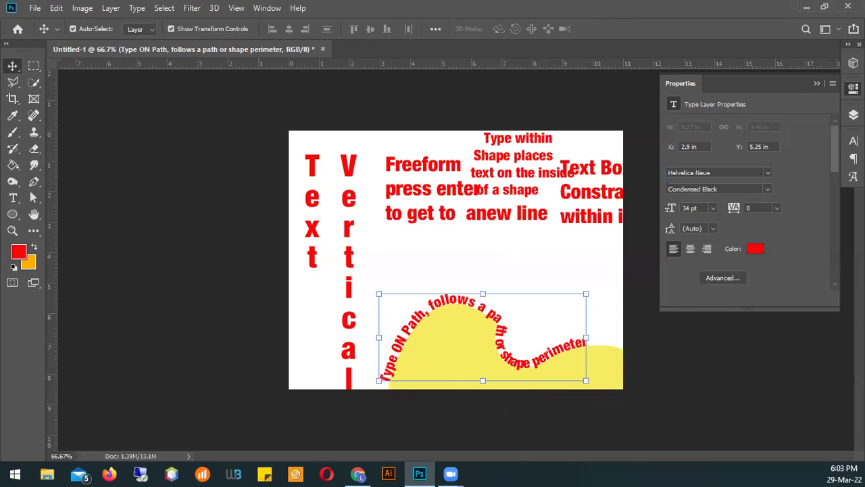
click(853, 114)
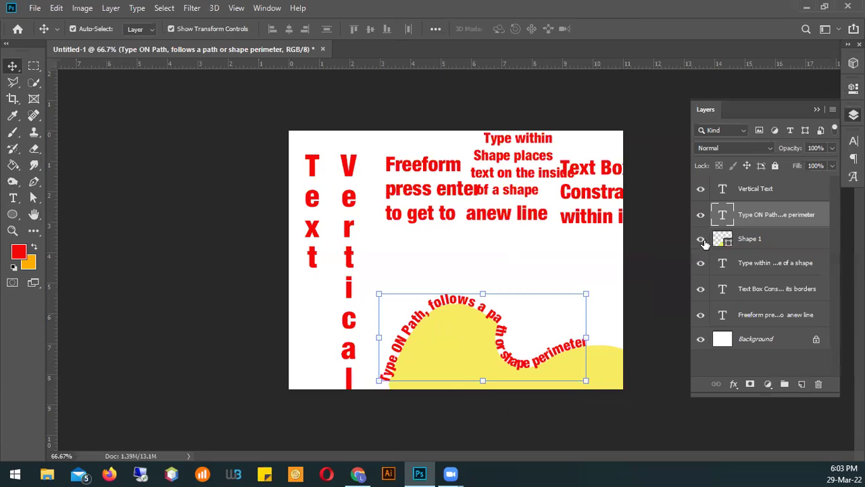
click(702, 240)
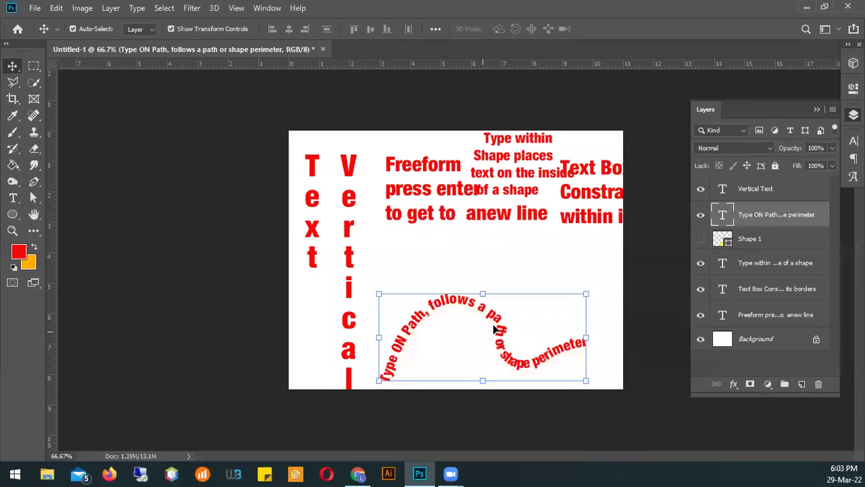
Shift the path text up and to the right, and place the "Type within Shape" text beneath its hump.
drag(499, 323, 509, 271)
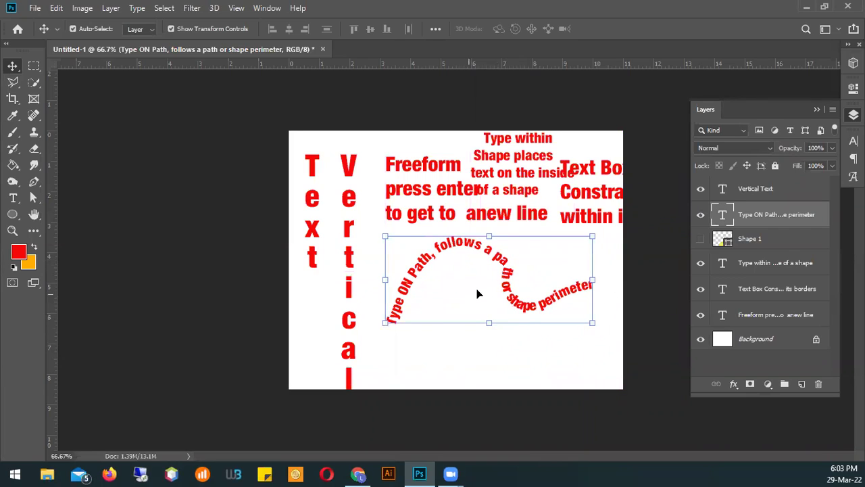
drag(506, 260, 537, 304)
drag(518, 174, 485, 334)
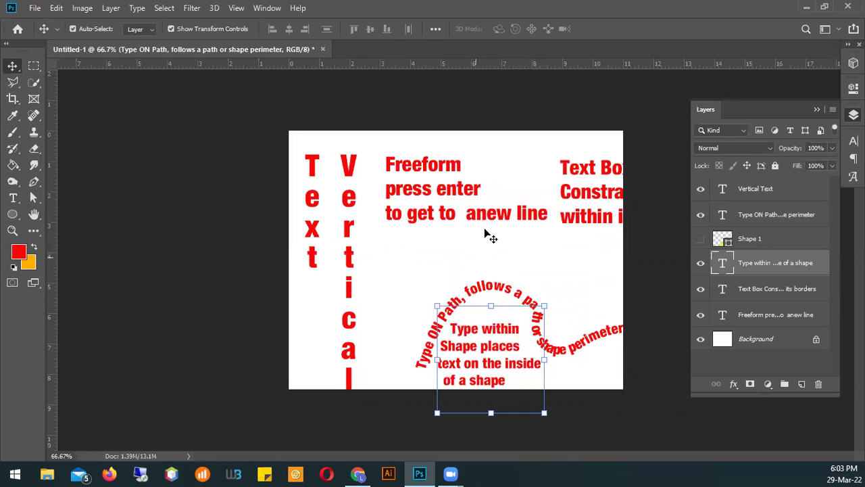
Reposition the path text below the Freeform text and move the Text Box text up and left beside it, leaving nothing selected.
drag(582, 202, 528, 215)
mouse_move(422, 188)
mouse_down()
mouse_move(423, 168)
mouse_move(436, 215)
mouse_move(423, 210)
mouse_move(423, 197)
mouse_up()
drag(505, 291, 492, 265)
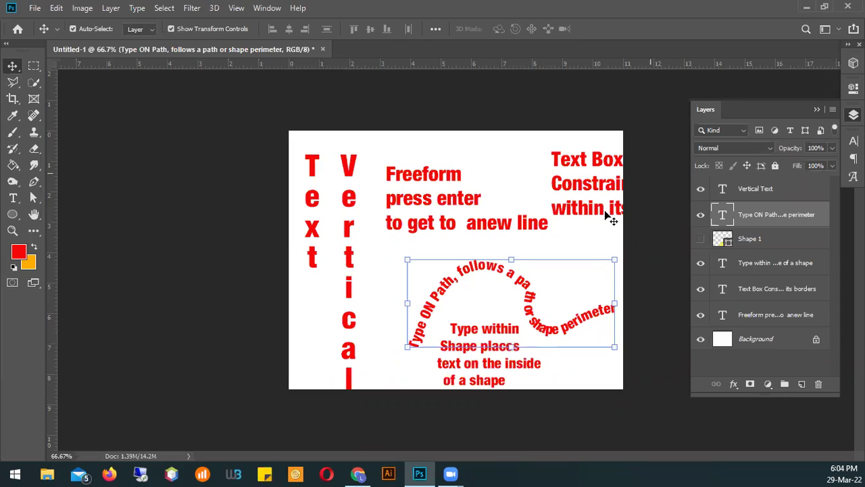
click(515, 159)
click(568, 175)
drag(567, 174, 550, 171)
click(554, 274)
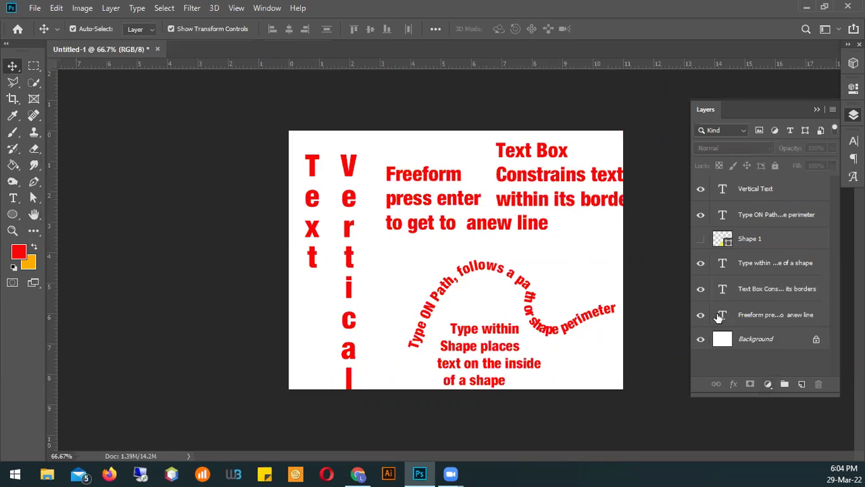
Check which text each of the Freeform, Text Box and Type within Shape layers holds by toggling its visibility off and on.
click(701, 315)
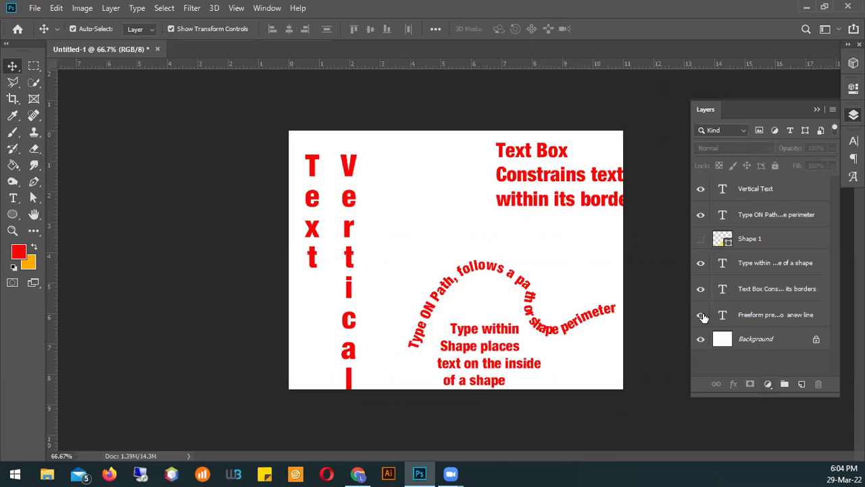
click(701, 315)
click(700, 289)
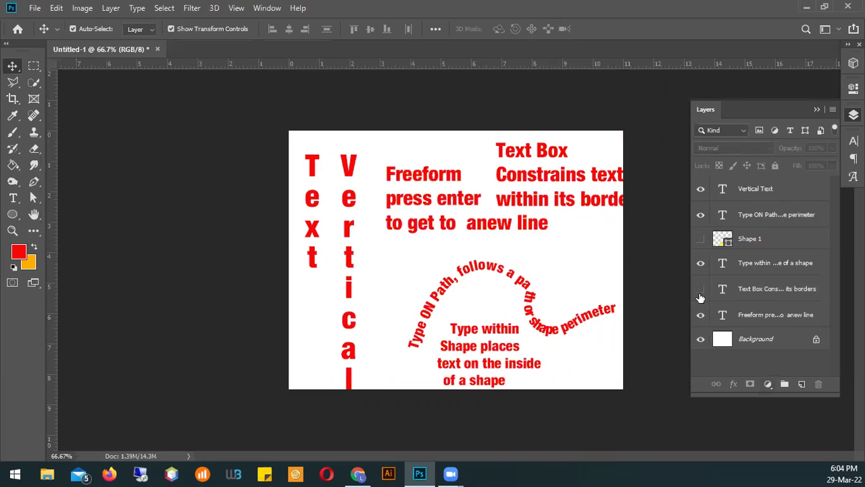
click(700, 289)
click(701, 262)
click(701, 263)
Toggle the Shape 1 layer's visibility to check it, and delete the layer.
click(700, 239)
click(701, 240)
click(751, 240)
key(Delete)
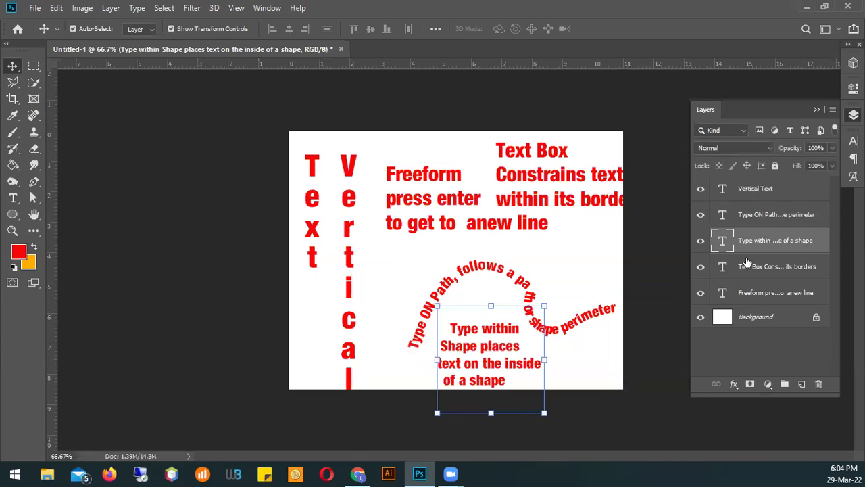
Hide every text layer except the Text Box one and move its text to the canvas's upper left area.
click(701, 292)
click(700, 266)
drag(701, 242, 698, 196)
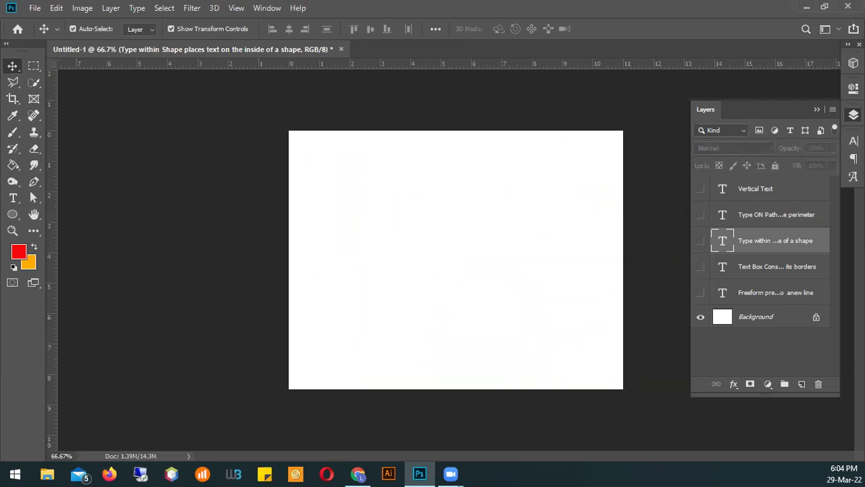
click(700, 266)
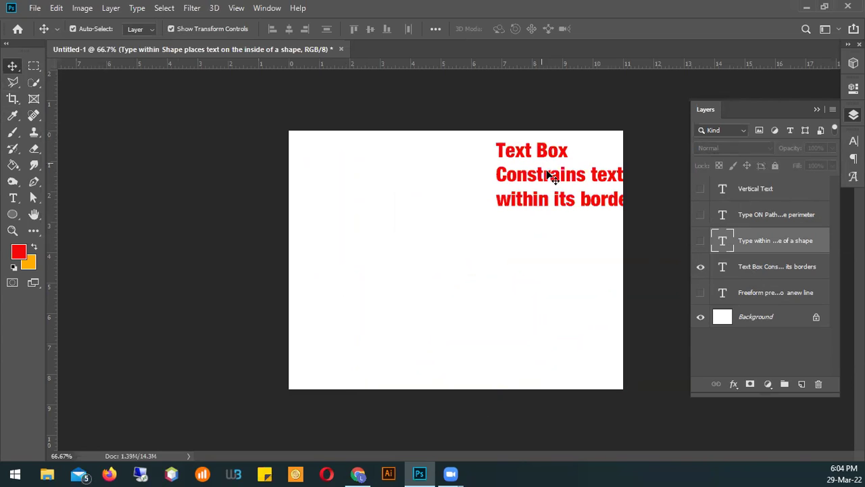
drag(571, 187, 400, 193)
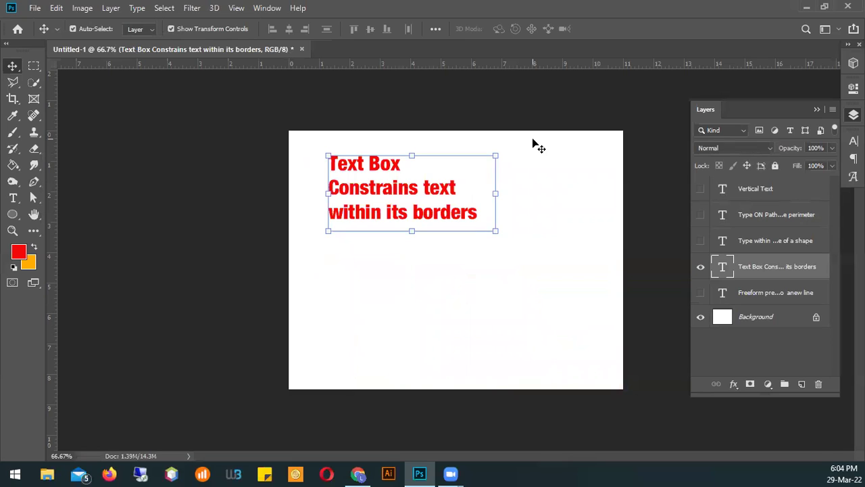
drag(376, 192, 359, 194)
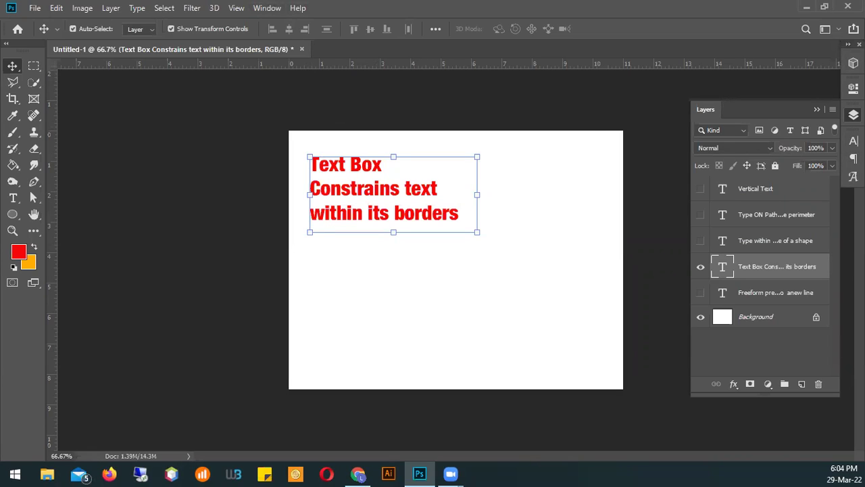
Detach the Properties panel so it floats over the canvas, and close the floating 3D panel.
click(853, 87)
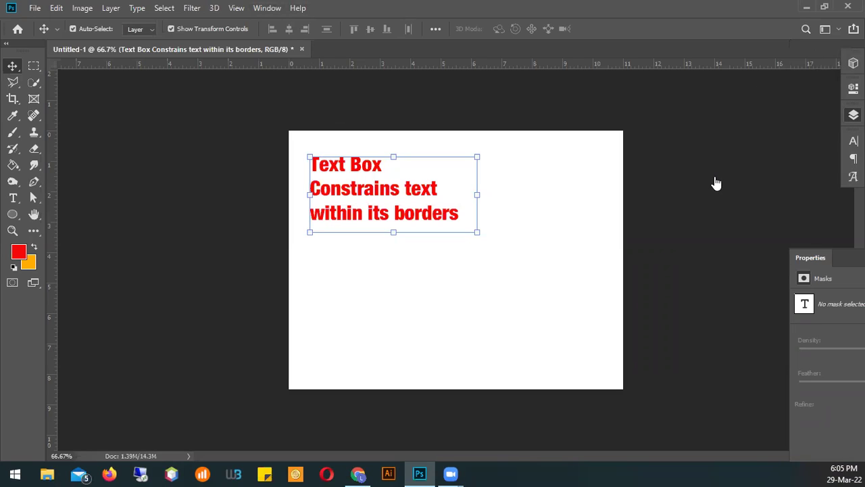
click(844, 260)
click(804, 304)
drag(810, 258, 567, 124)
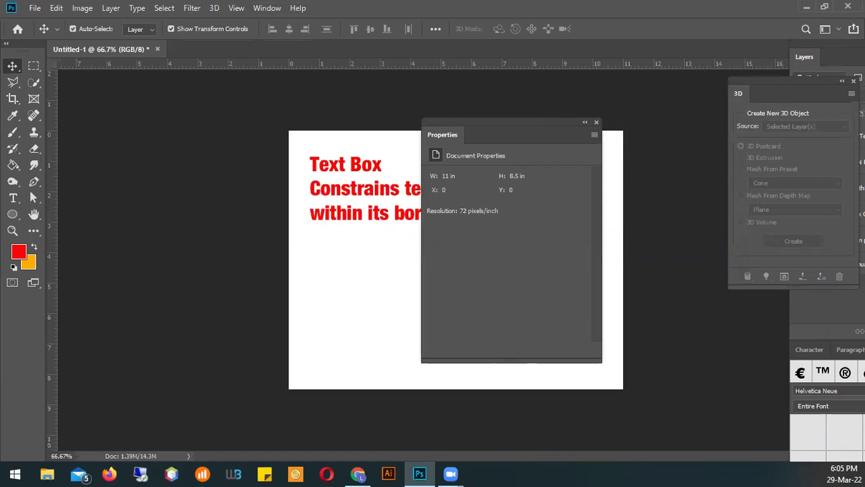
click(853, 81)
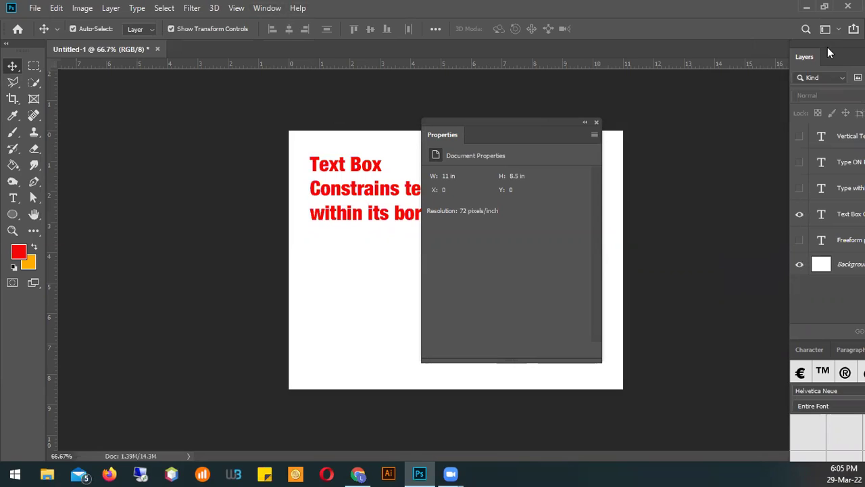
Combine the Layers panel with the floating Properties panel and collapse the group to icons.
drag(804, 57, 816, 133)
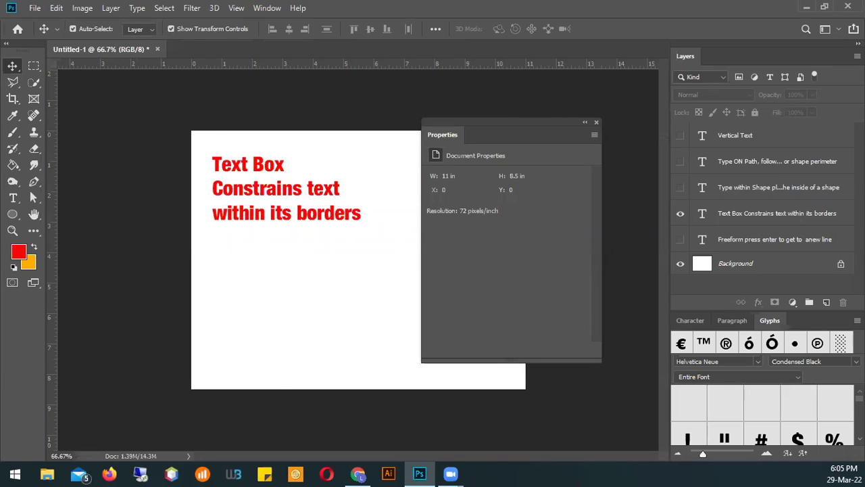
key(shift+Tab)
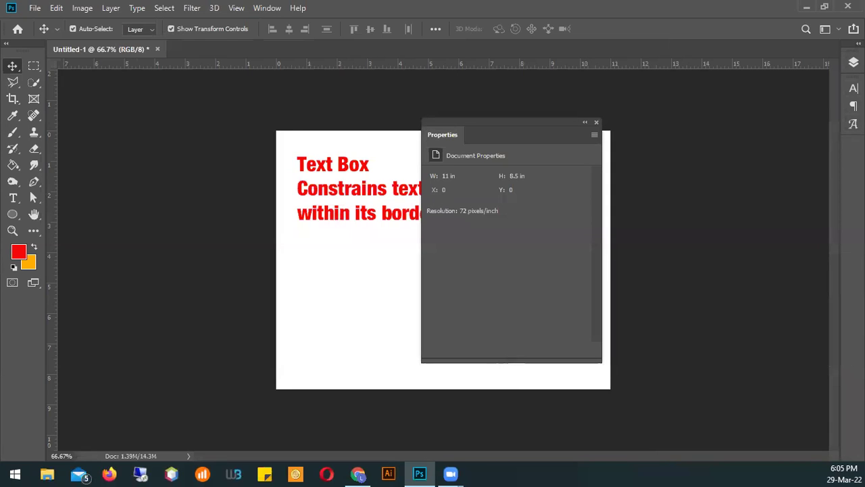
key(shift+Tab)
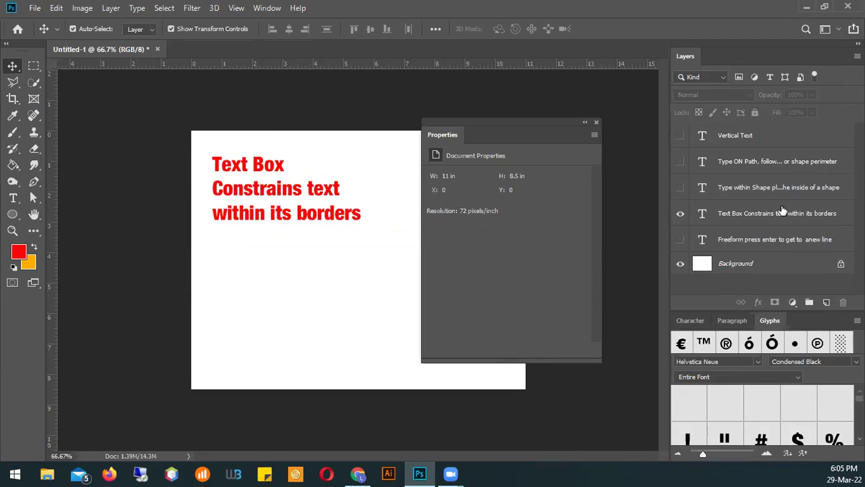
drag(677, 53, 437, 121)
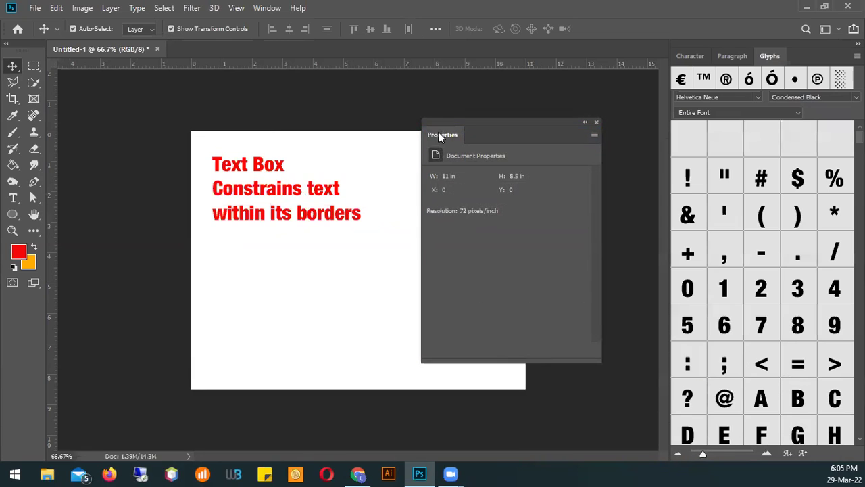
click(584, 123)
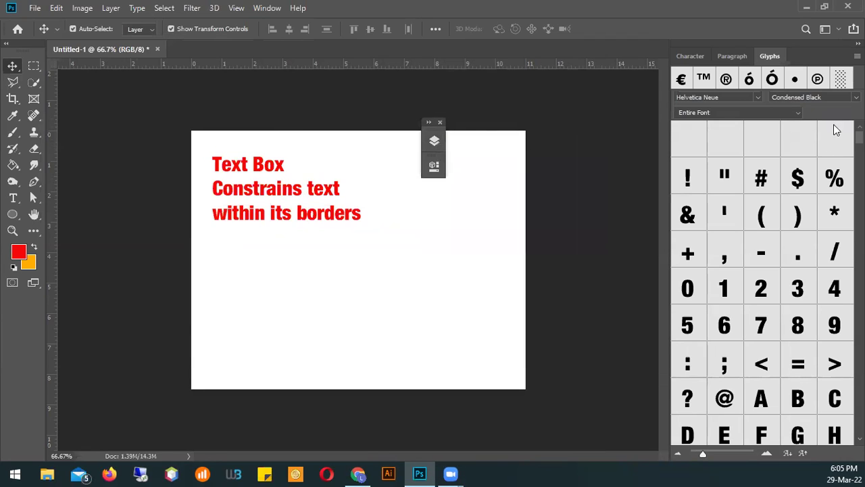
Examine the options in the Character, Paragraph and Glyphs panels and where these panels can be opened.
click(697, 56)
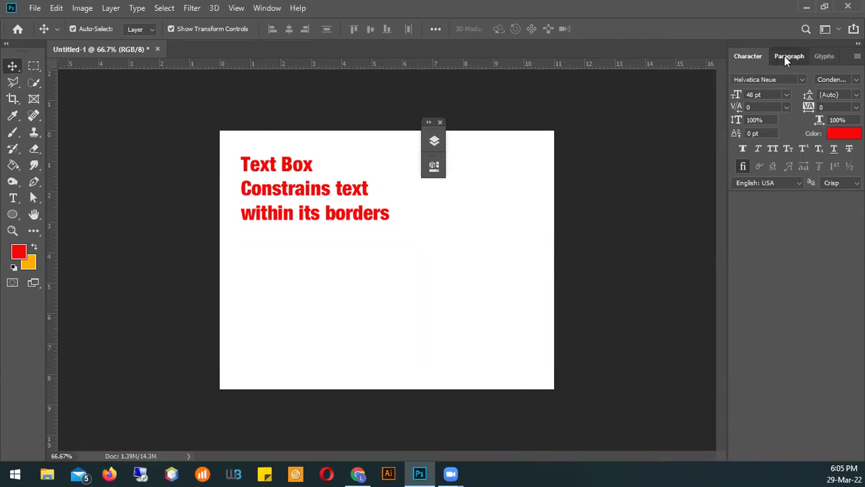
click(785, 56)
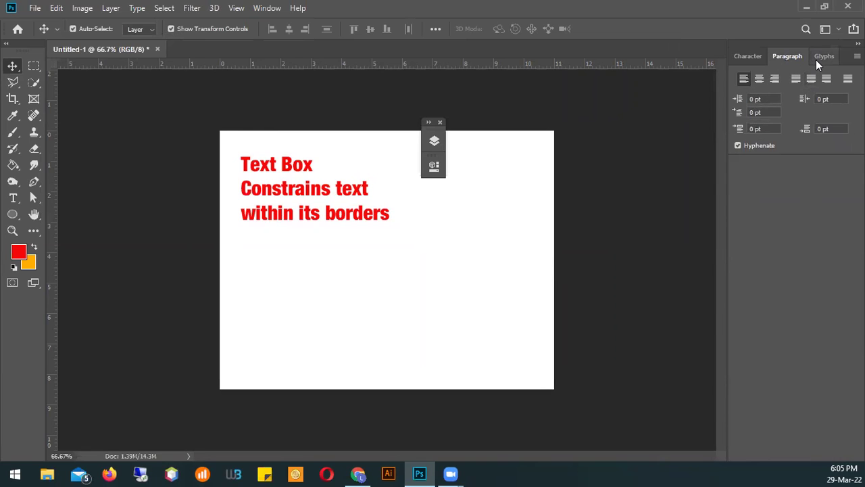
click(817, 58)
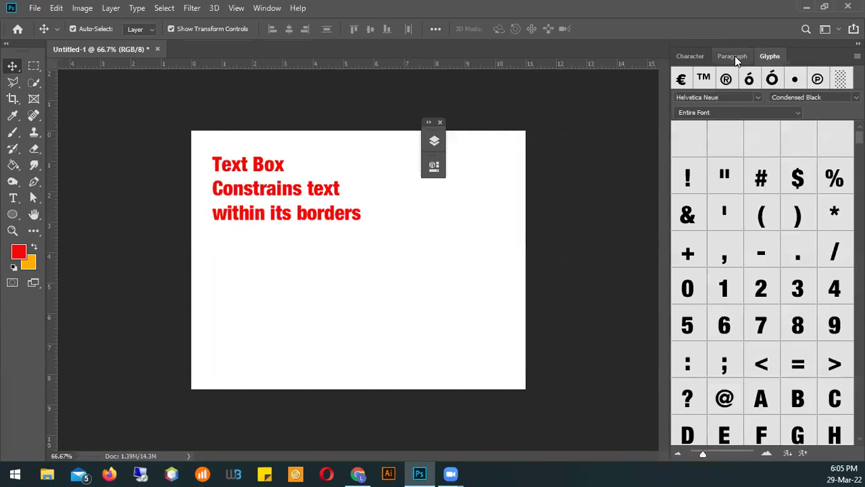
click(734, 55)
click(745, 60)
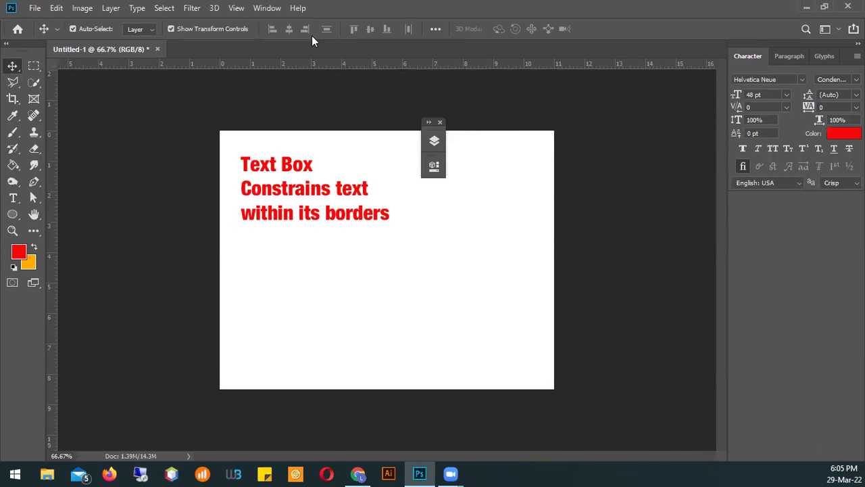
click(265, 10)
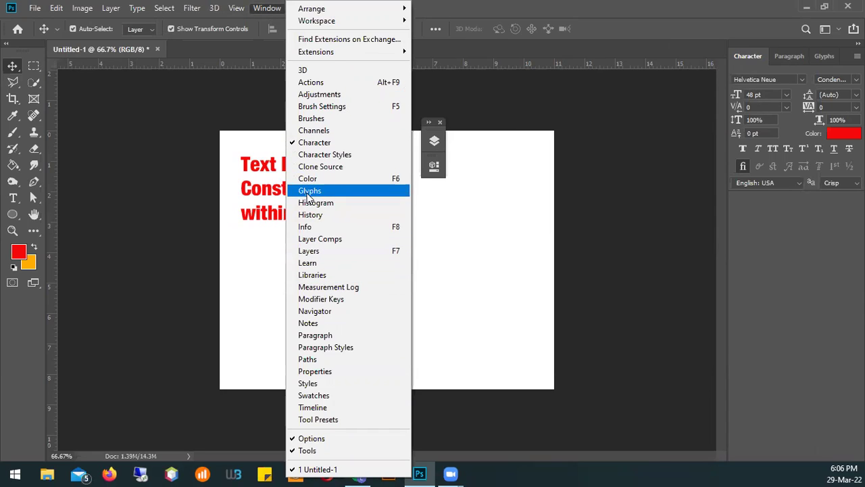
click(328, 336)
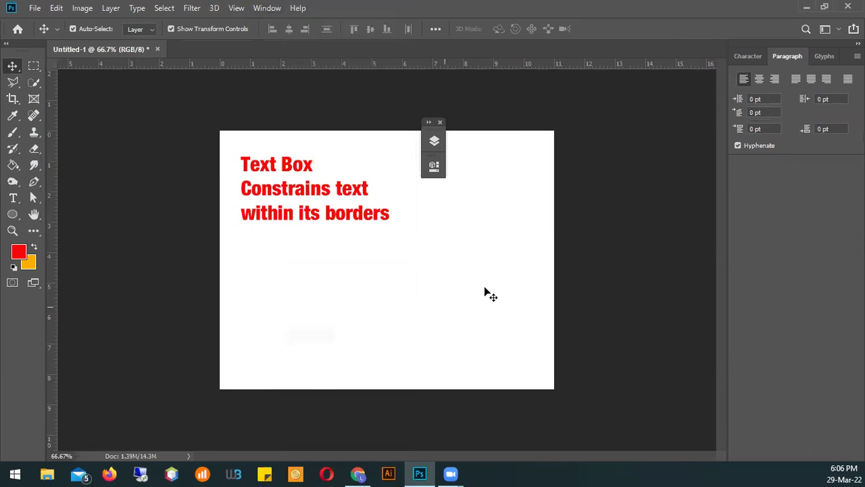
click(824, 56)
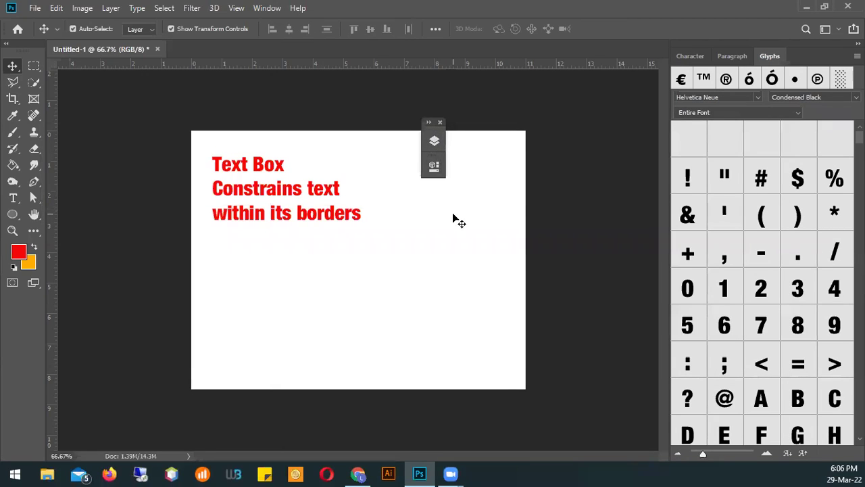
Park the collapsed Layers and Properties group beside the docked panels, and open the Text Box text's font size for editing.
drag(437, 169, 640, 90)
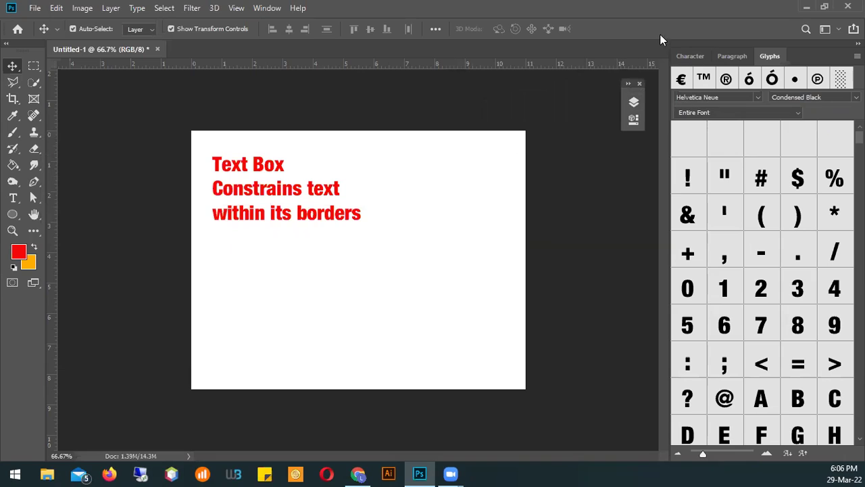
click(691, 57)
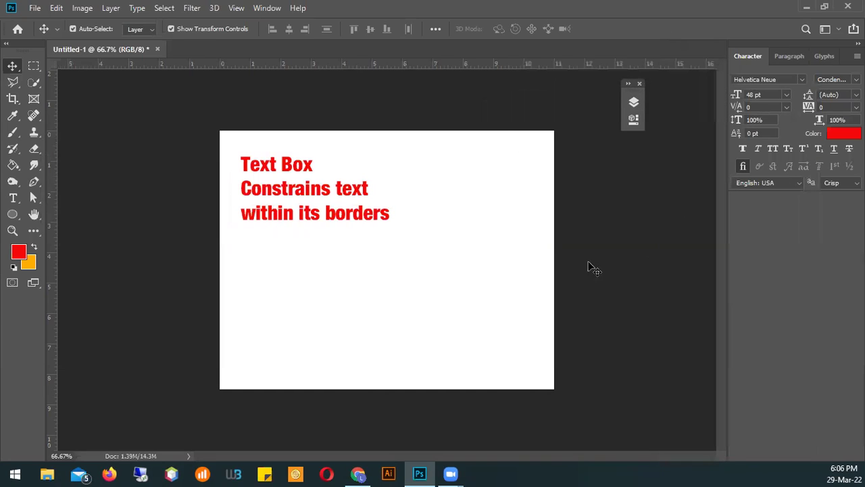
click(297, 192)
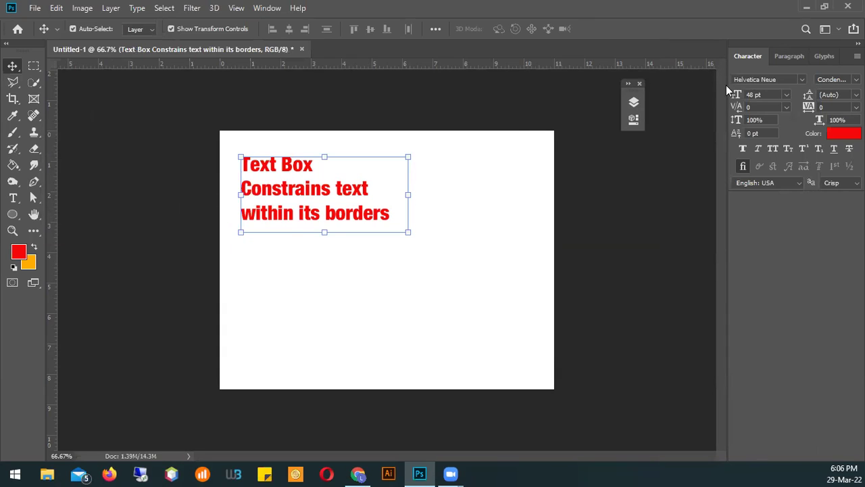
click(755, 99)
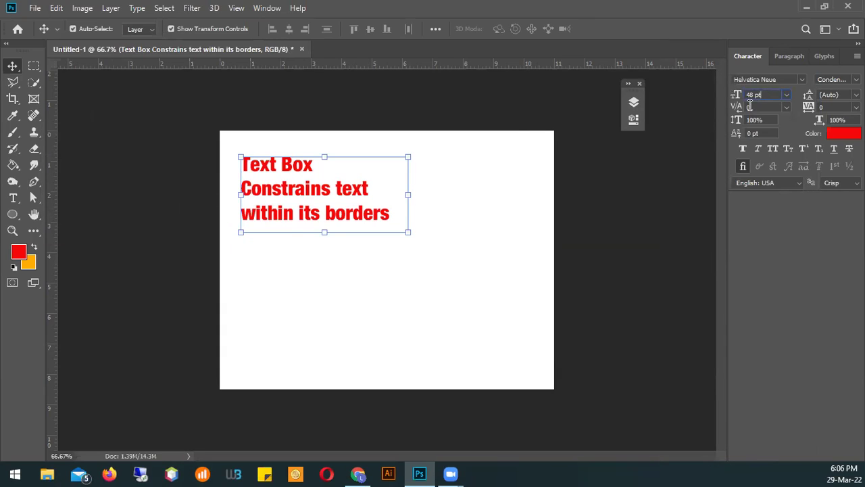
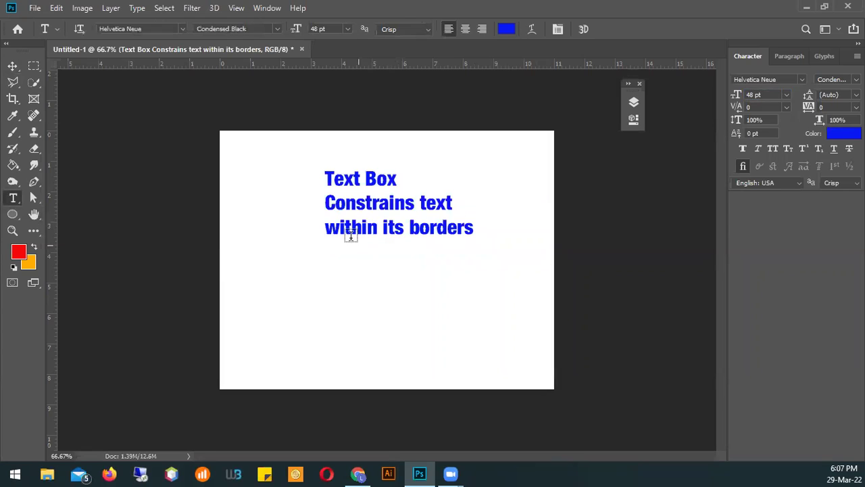
Recolour the text box lines "Constrains text within its borders" red (f50808), commit the edit and deselect the layer.
drag(326, 203, 483, 231)
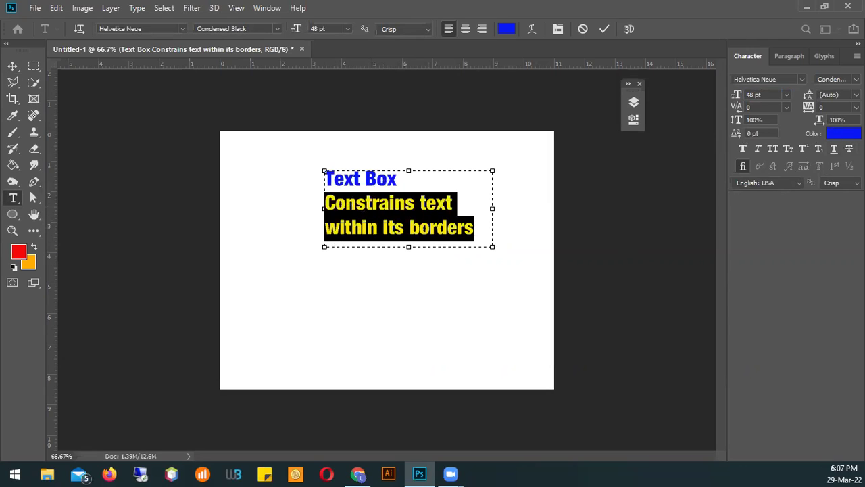
click(836, 137)
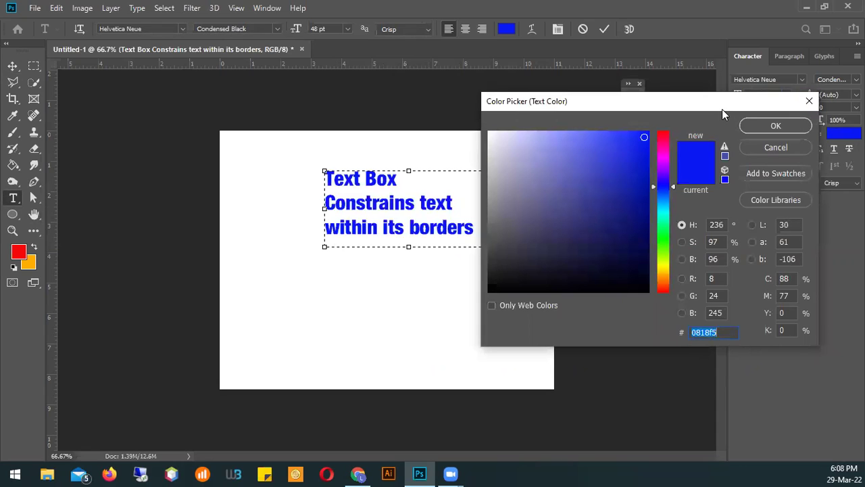
drag(723, 102, 779, 211)
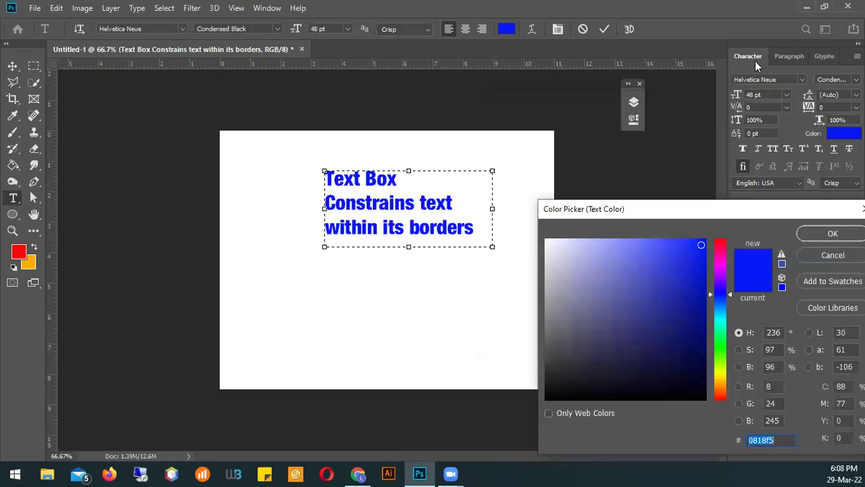
click(832, 255)
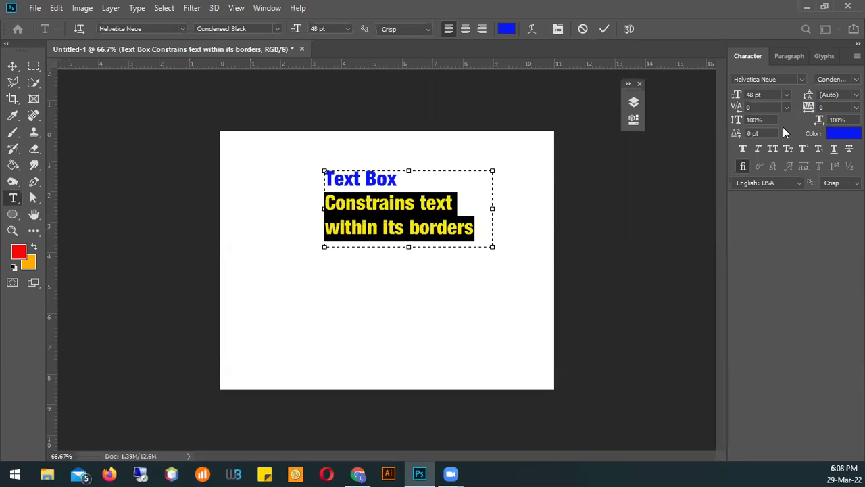
click(843, 133)
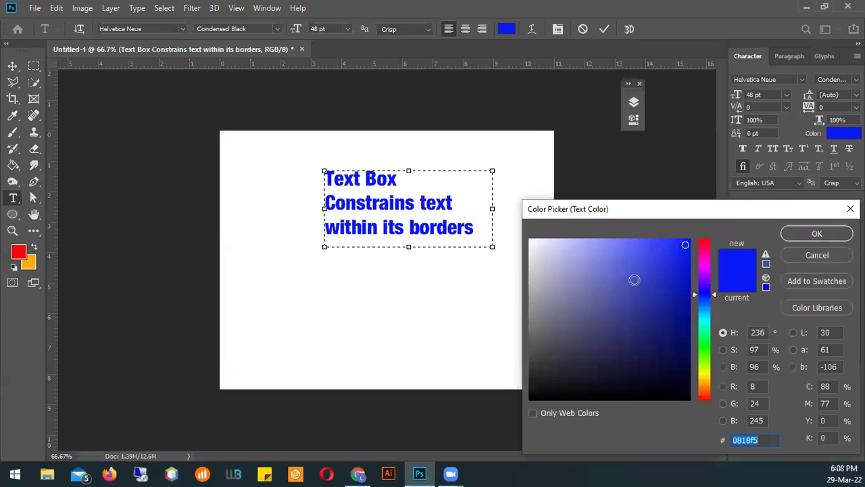
drag(707, 255, 704, 231)
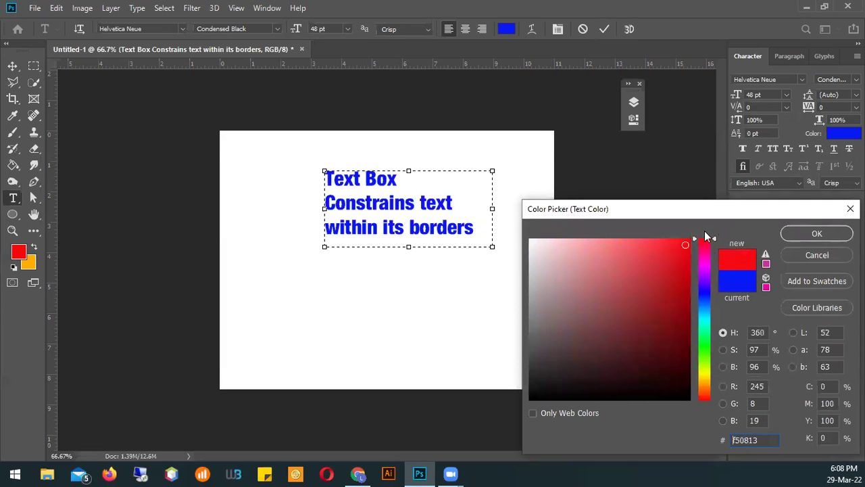
click(803, 231)
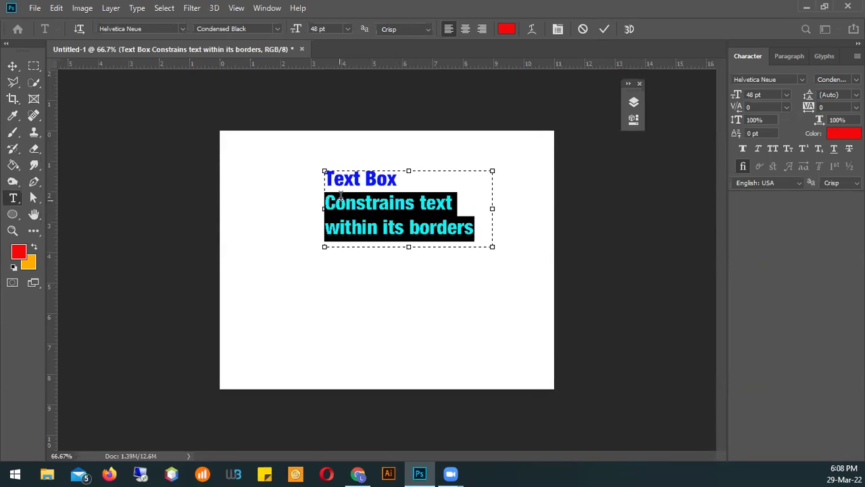
click(605, 34)
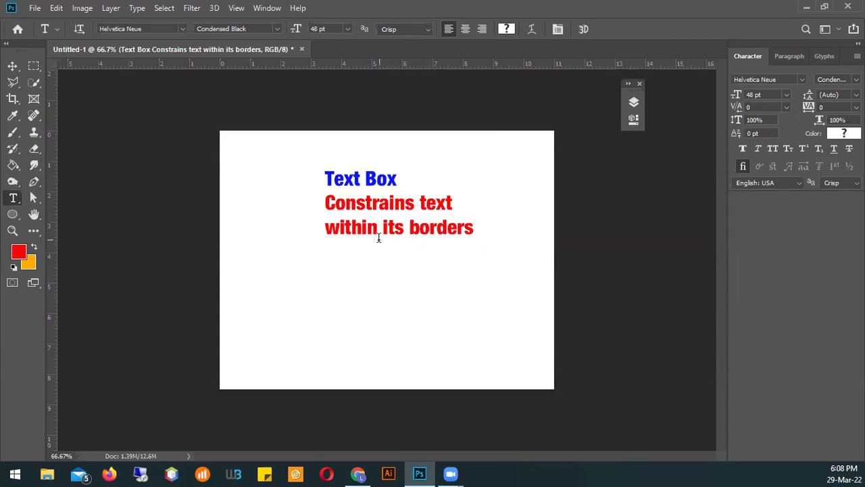
click(14, 68)
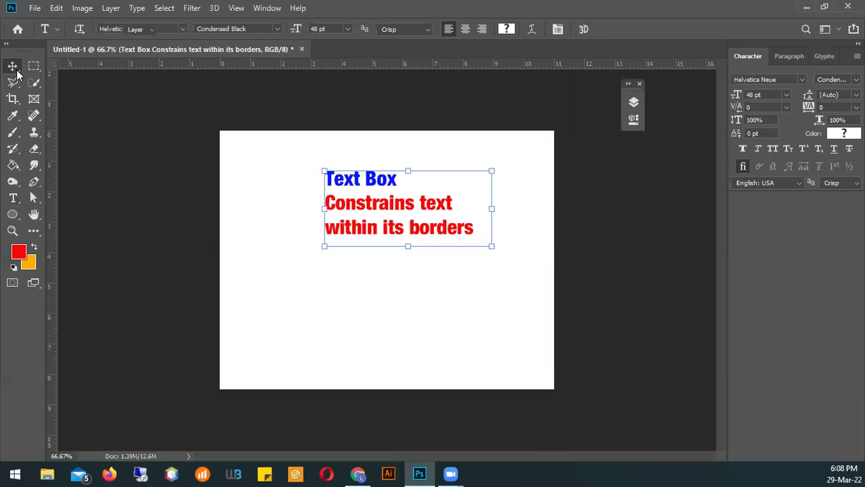
click(404, 146)
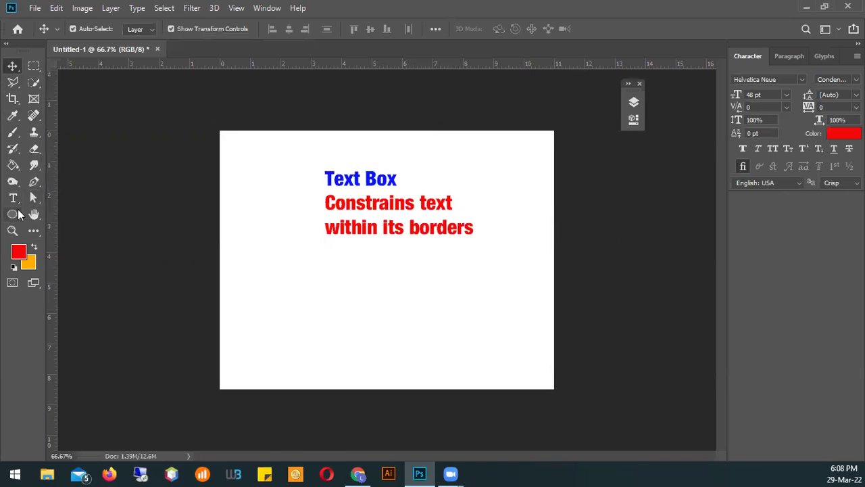
Recolour only the line "Constrains text" in the text box to yellow (f5c608) and commit the edit.
click(13, 198)
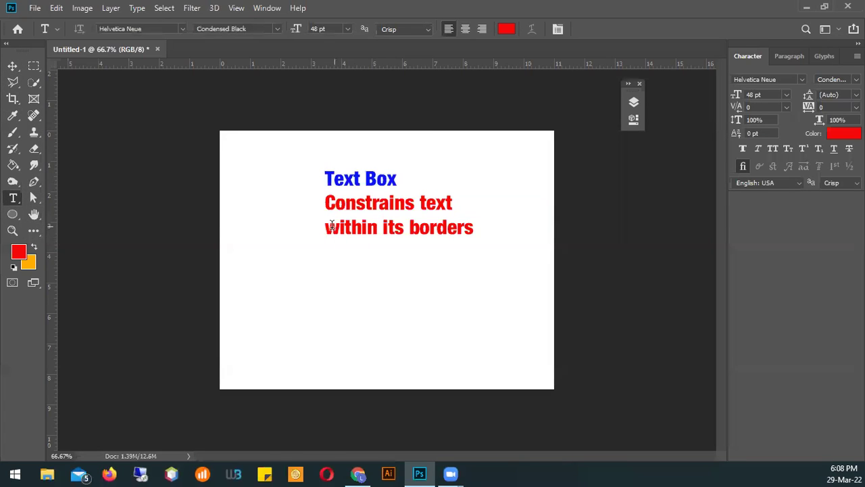
drag(327, 202, 466, 207)
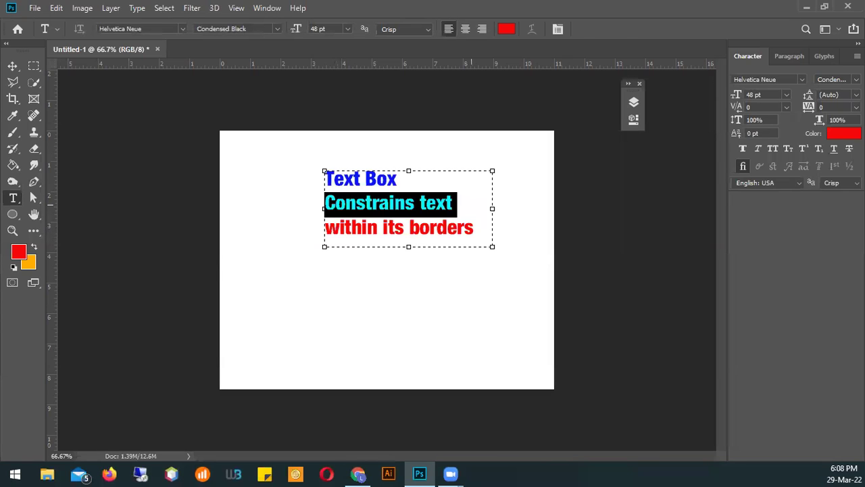
click(843, 133)
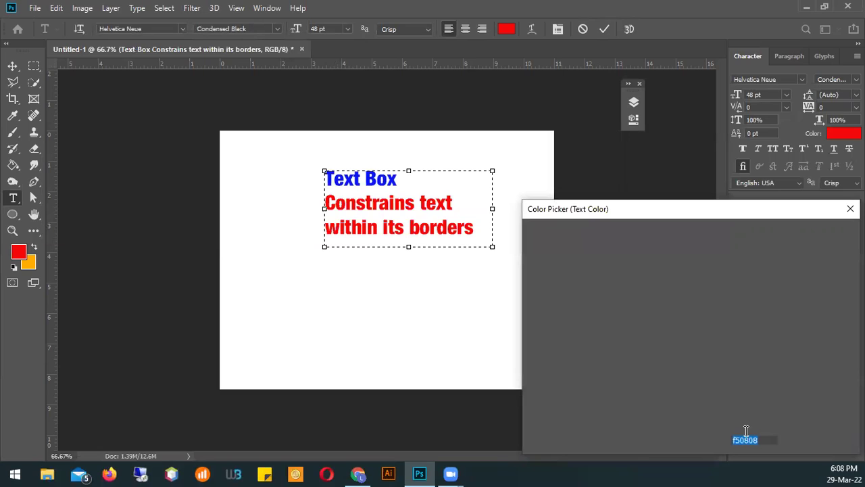
click(705, 374)
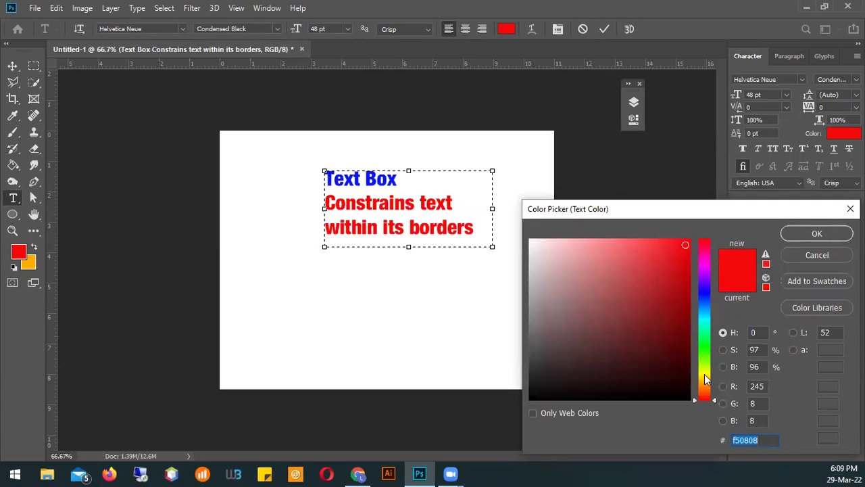
drag(705, 374, 707, 378)
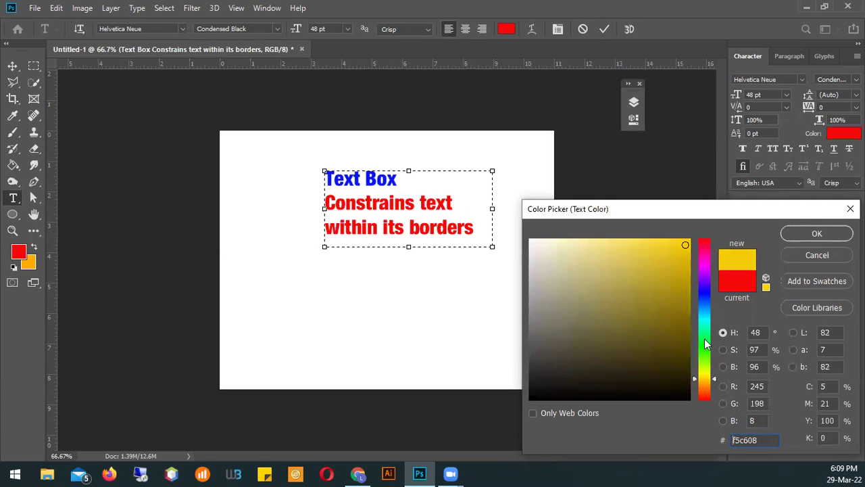
click(809, 233)
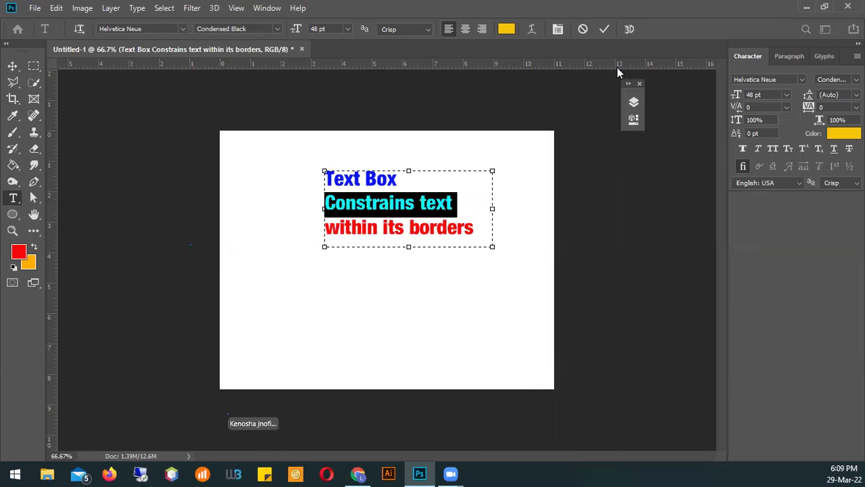
click(604, 32)
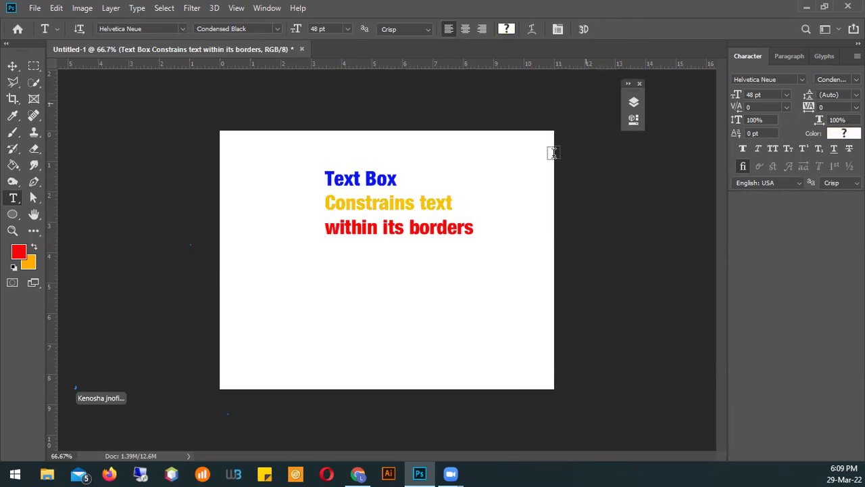
Move the three-coloured text box down and to the left on the canvas with the Move tool.
click(12, 65)
drag(370, 217, 324, 233)
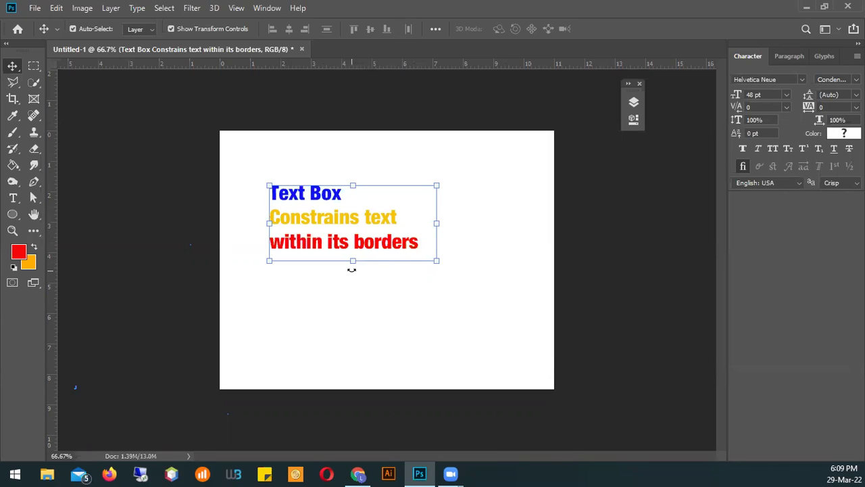
mouse_move(332, 217)
mouse_down()
mouse_move(350, 226)
mouse_move(337, 231)
mouse_up()
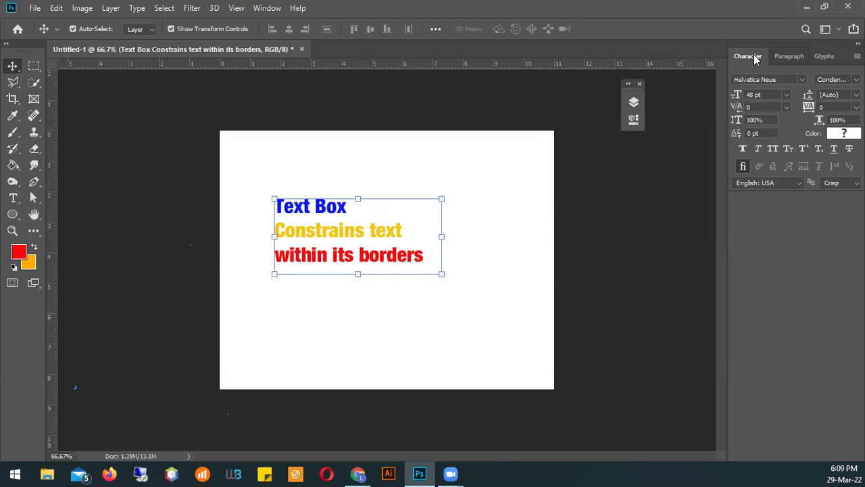
Change the font of the whole text box to &Matchmaker.
click(755, 80)
click(787, 80)
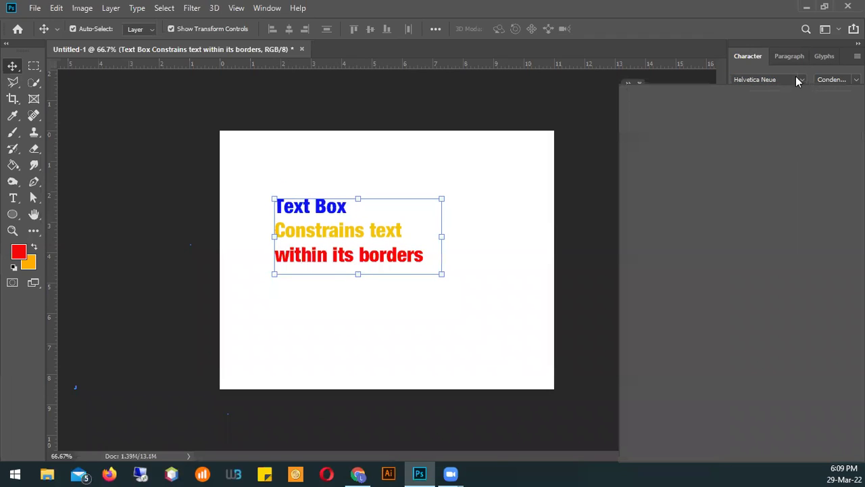
click(794, 84)
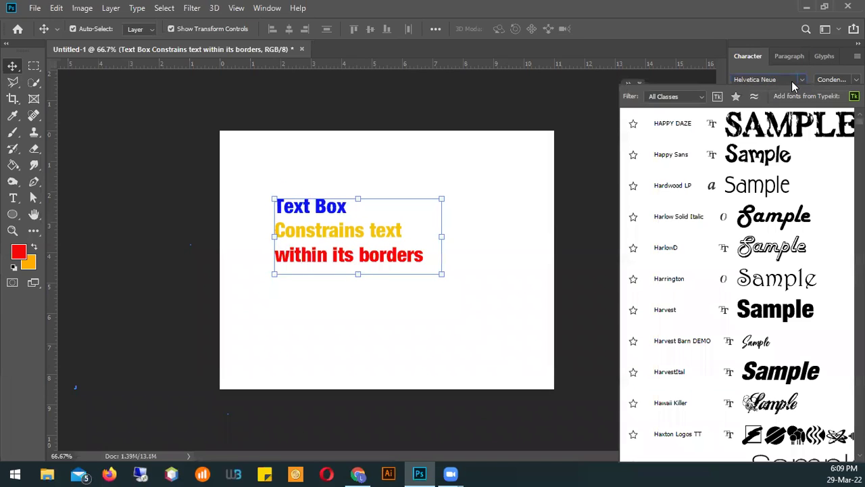
click(795, 79)
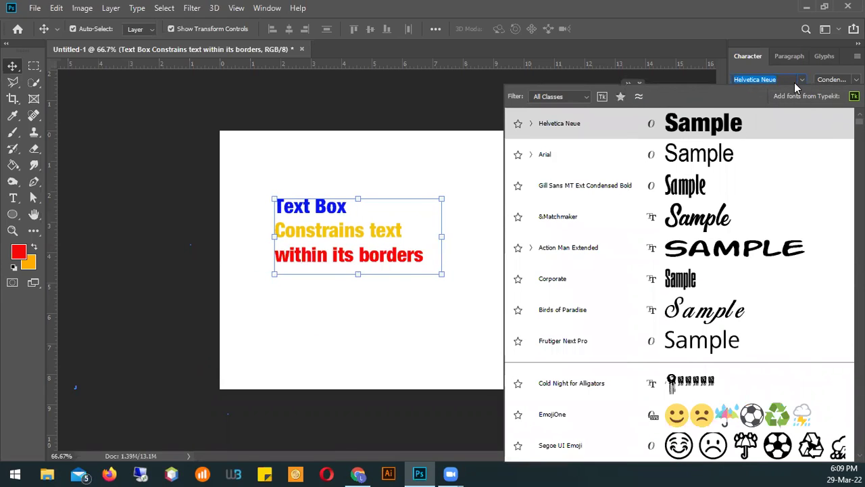
click(703, 218)
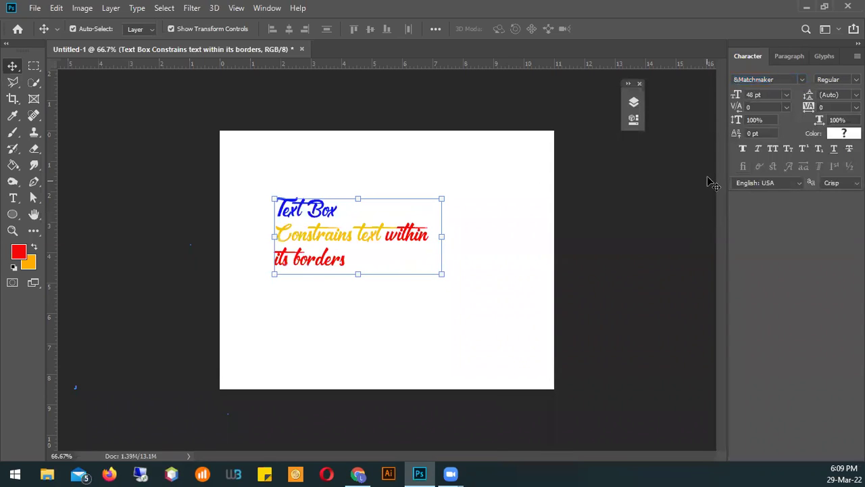
Change the text box's font to BattleLines and move the box slightly upward on the canvas.
click(803, 80)
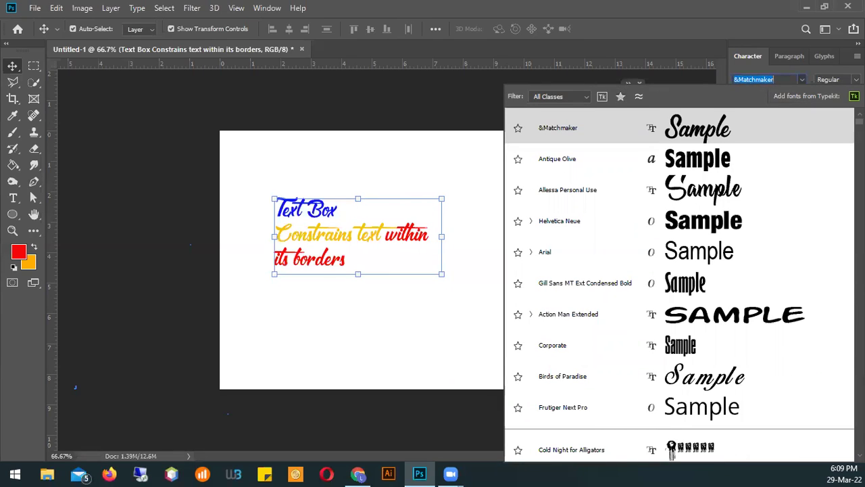
scroll(671, 451, down, 15)
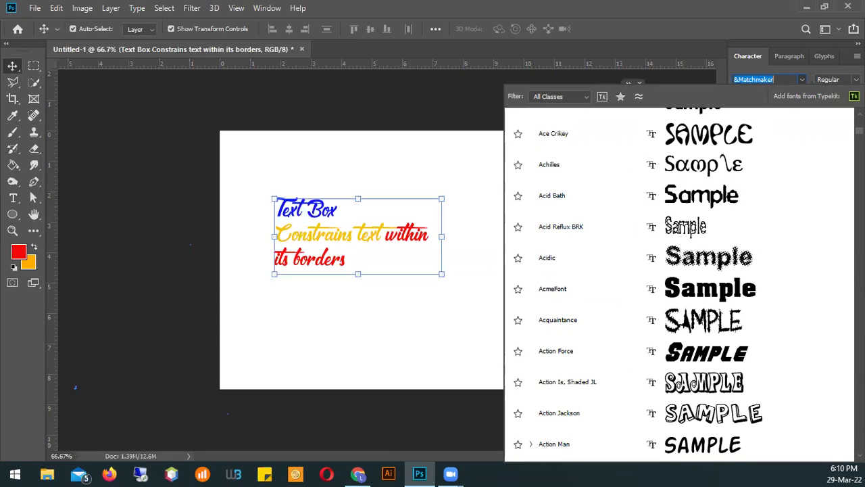
scroll(679, 284, down, 5)
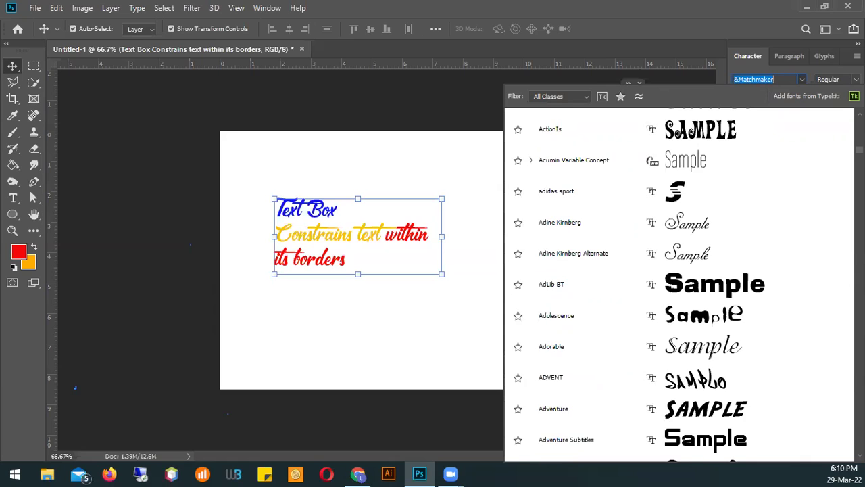
scroll(679, 284, down, 10)
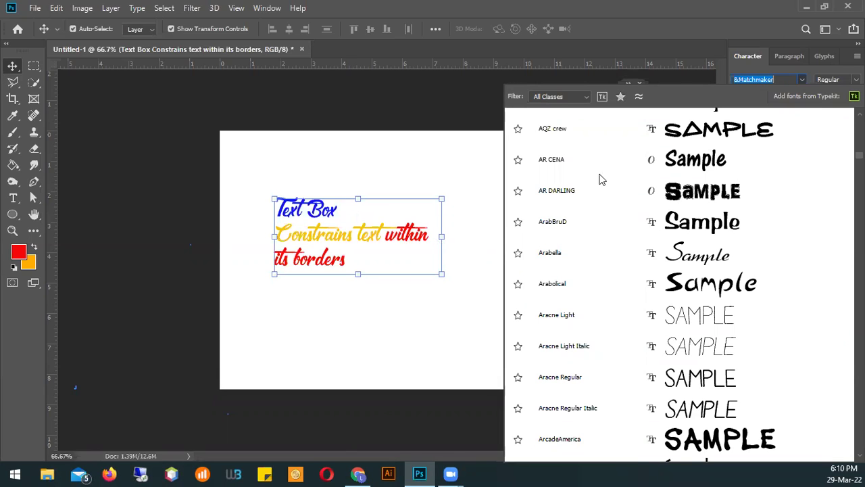
text(BattleLines)
key(Return)
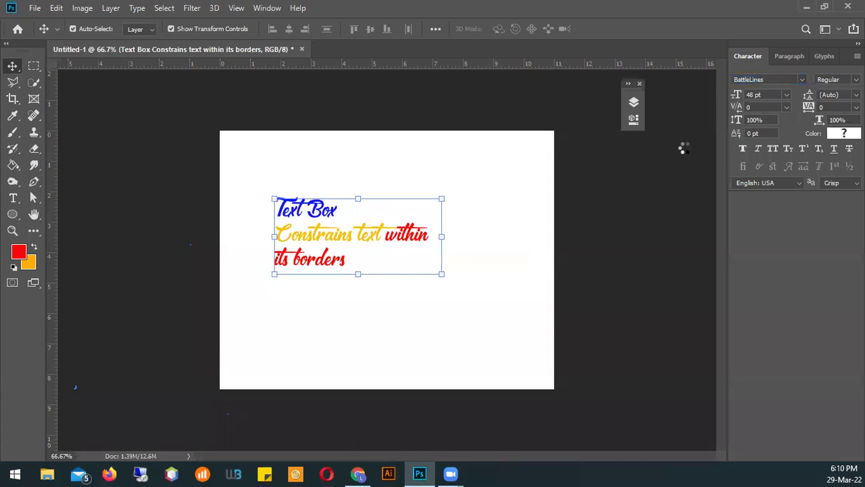
click(547, 194)
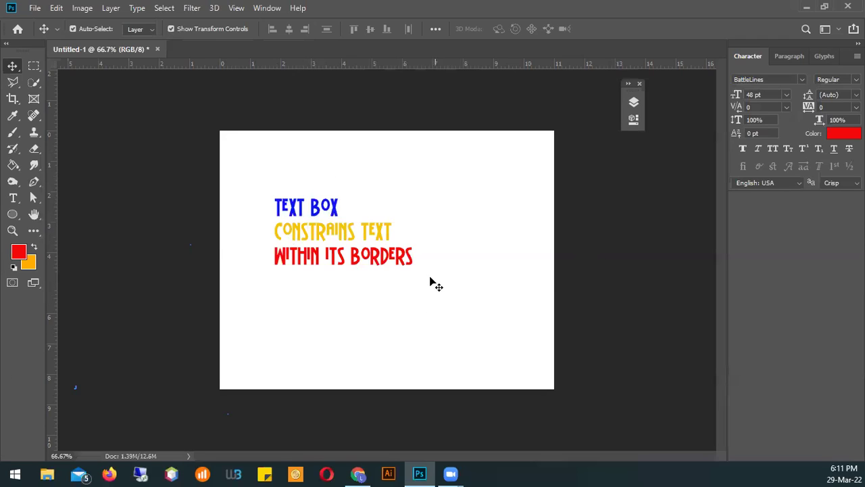
click(400, 260)
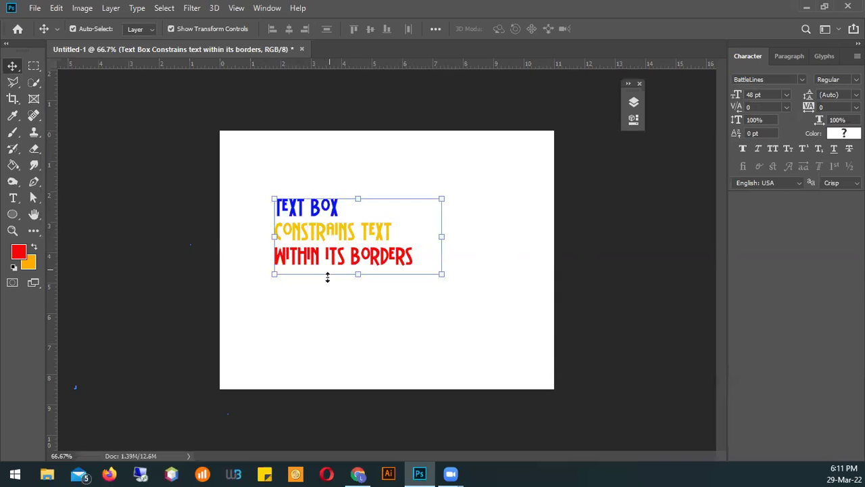
mouse_move(333, 261)
mouse_down()
mouse_move(342, 268)
mouse_move(386, 250)
mouse_move(376, 233)
mouse_move(333, 247)
mouse_up()
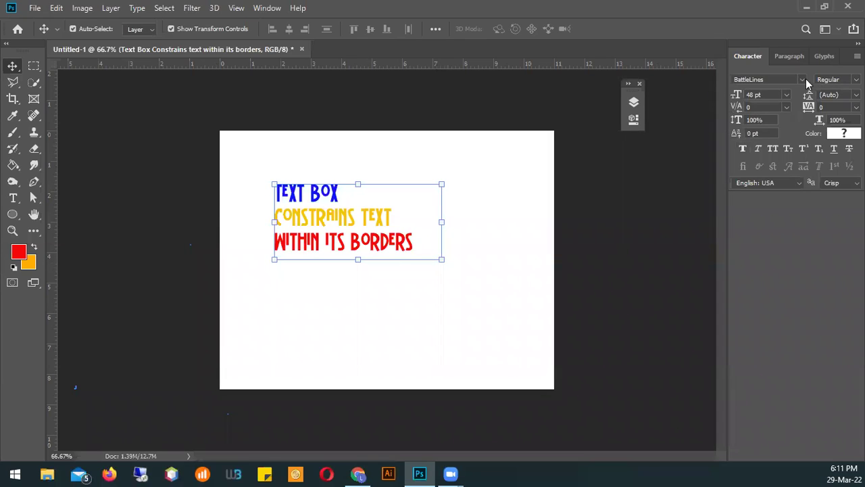
Check which font styles are available for the text box's BattleLines font.
click(765, 79)
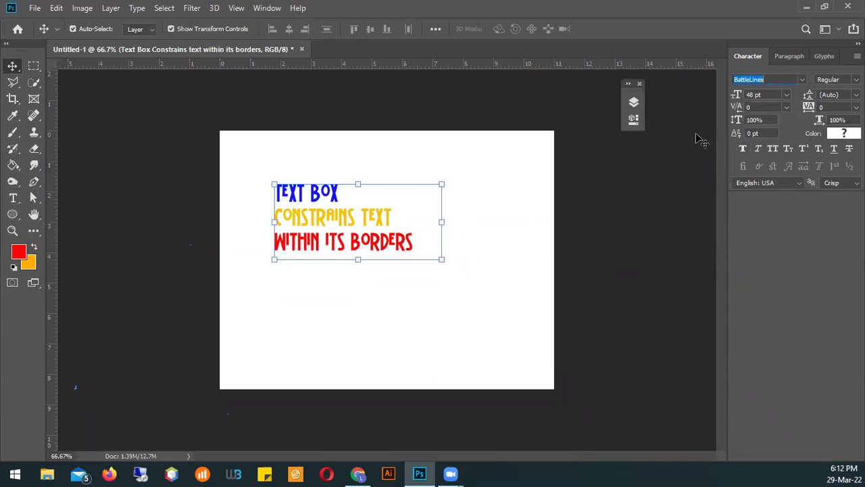
key(Tab)
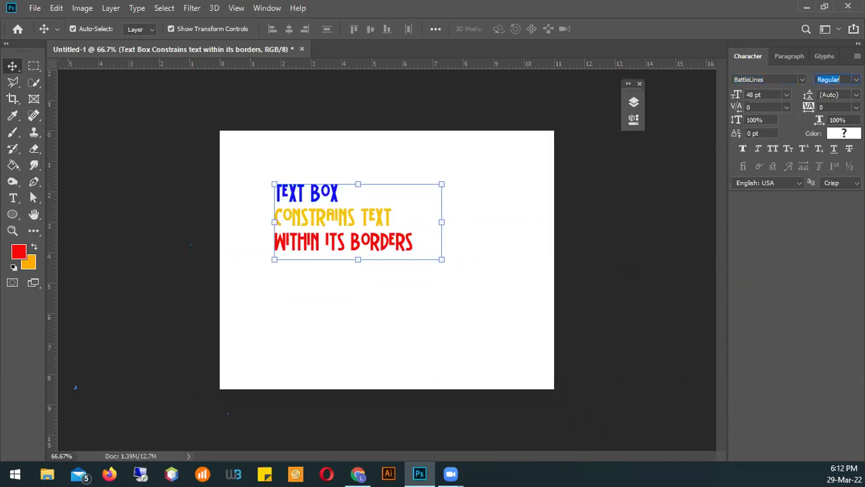
click(842, 79)
click(856, 79)
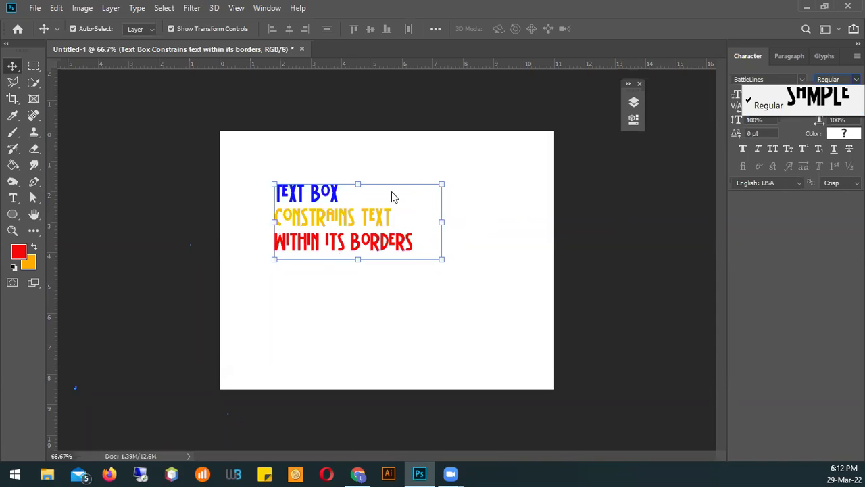
click(336, 201)
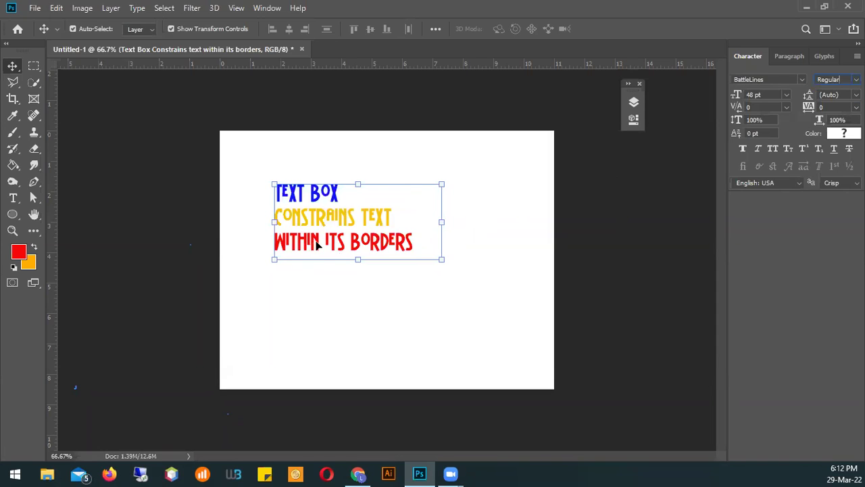
Move the BattleLines text box toward the top of the canvas and place a duplicate of it directly below.
drag(315, 214, 356, 176)
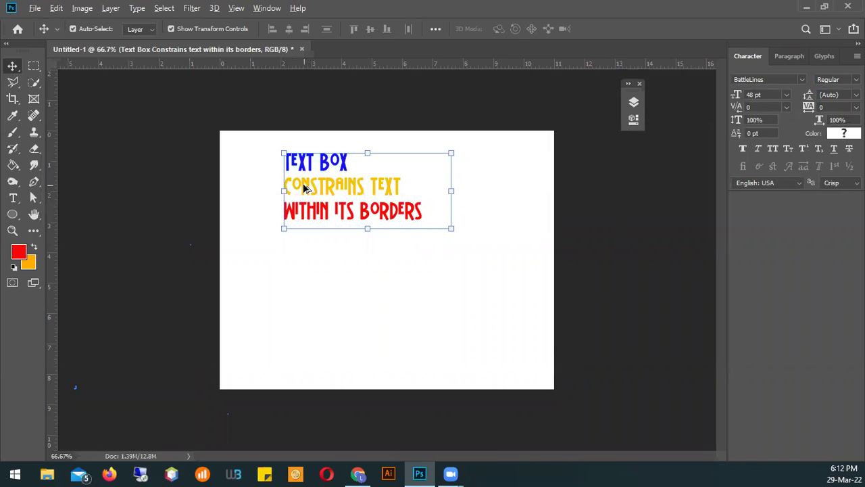
drag(305, 188, 303, 309)
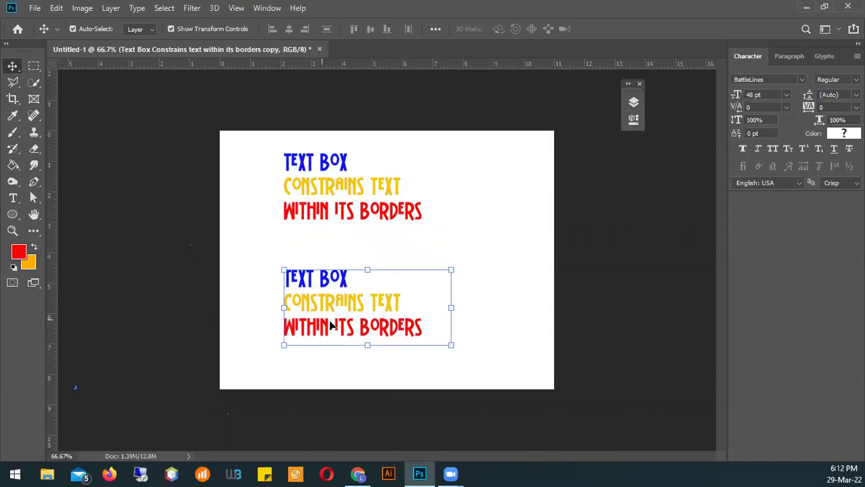
Change the duplicate text box's font to Helvetica Neue and move the box slightly up and to the left.
click(784, 79)
text(helvetica)
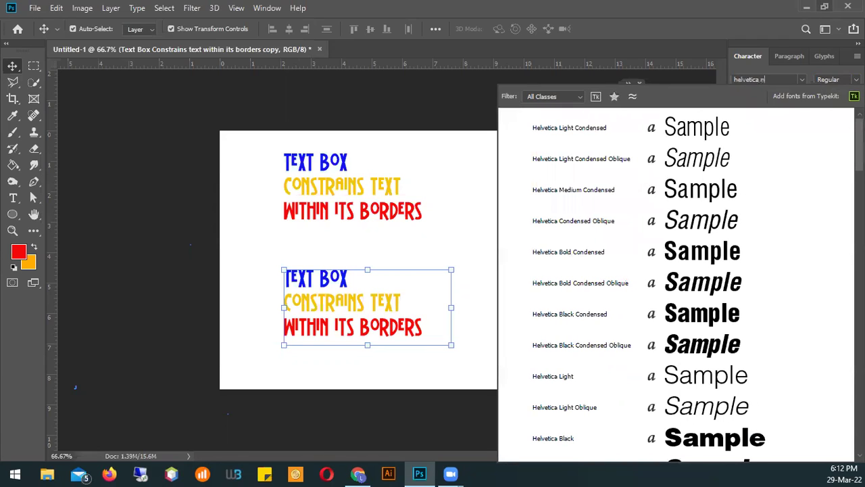
text( n)
key(Return)
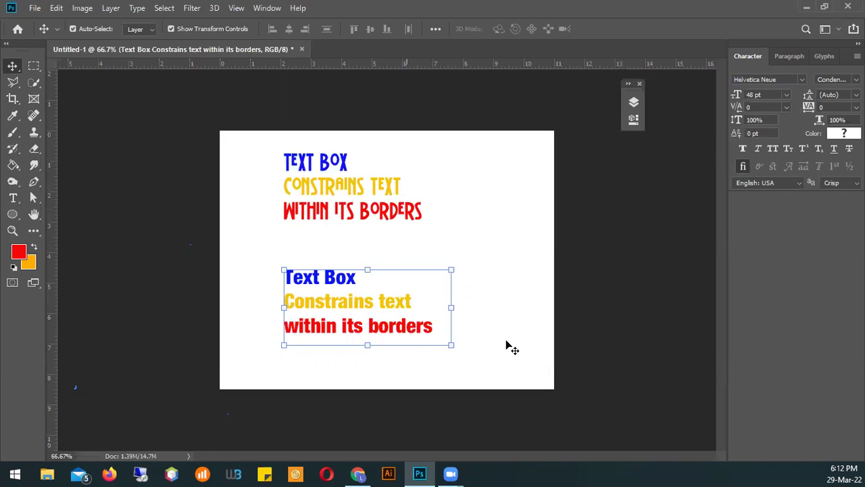
mouse_move(372, 307)
mouse_down()
mouse_move(392, 313)
mouse_move(382, 334)
mouse_move(353, 294)
mouse_move(369, 293)
mouse_up()
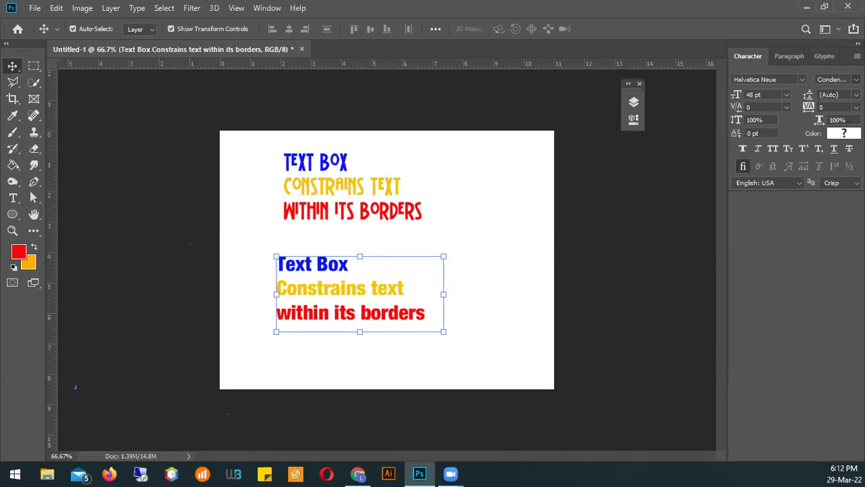
Set the Helvetica Neue text box's style to 25 Ultra Light and move the box slightly up and to the right.
click(838, 79)
click(804, 75)
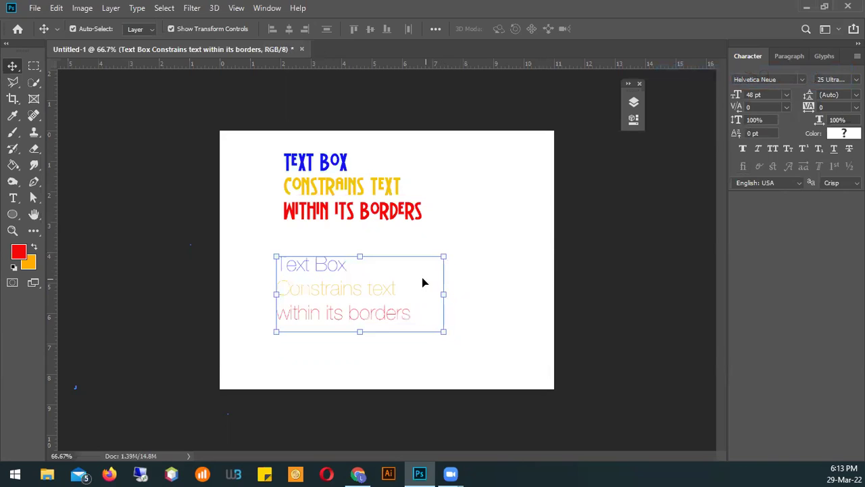
mouse_move(382, 295)
mouse_down()
mouse_move(385, 310)
mouse_move(437, 289)
mouse_move(389, 288)
mouse_up()
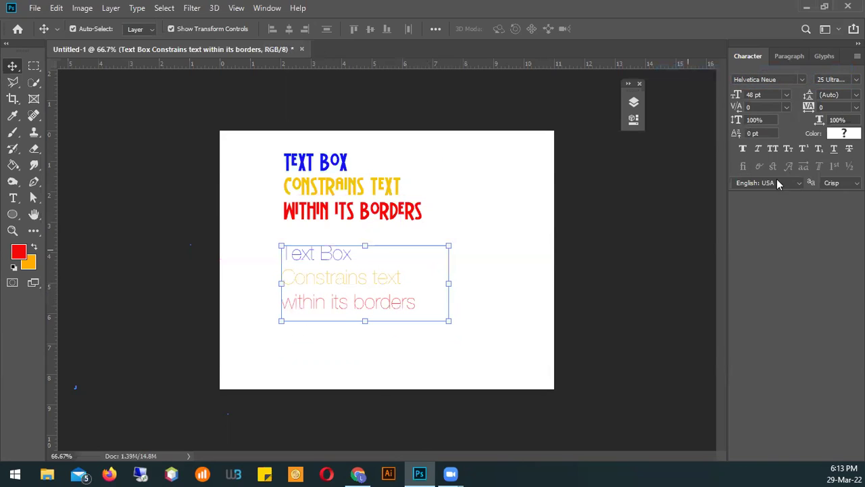
Try successive Helvetica Neue styles on the lower text box, from 26 Ultra Light Italic through 35 Thin and 55 Roman to 95 Black.
click(826, 79)
key(Down)
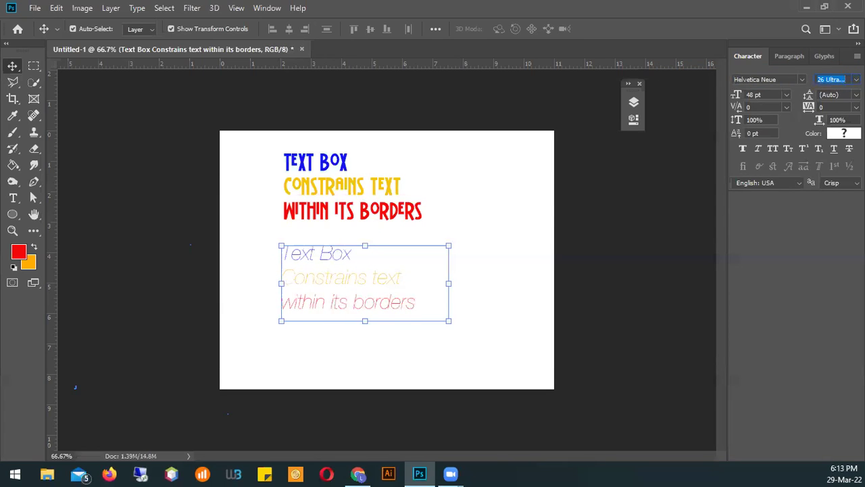
click(855, 79)
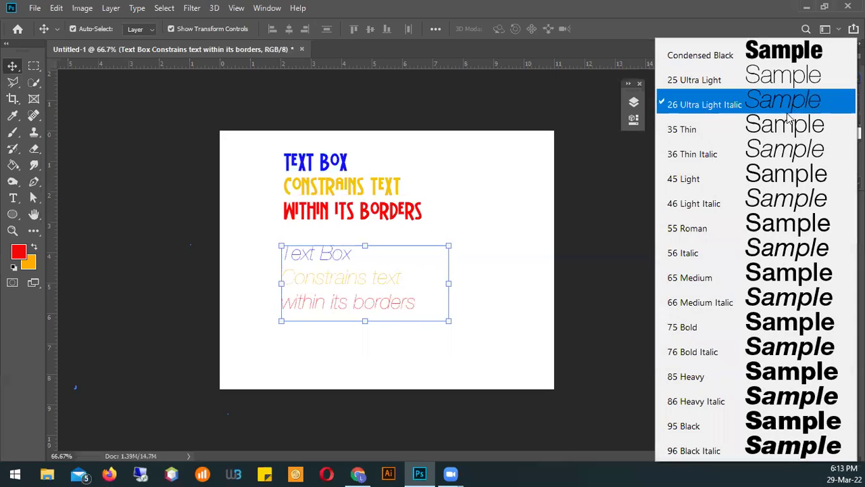
click(777, 125)
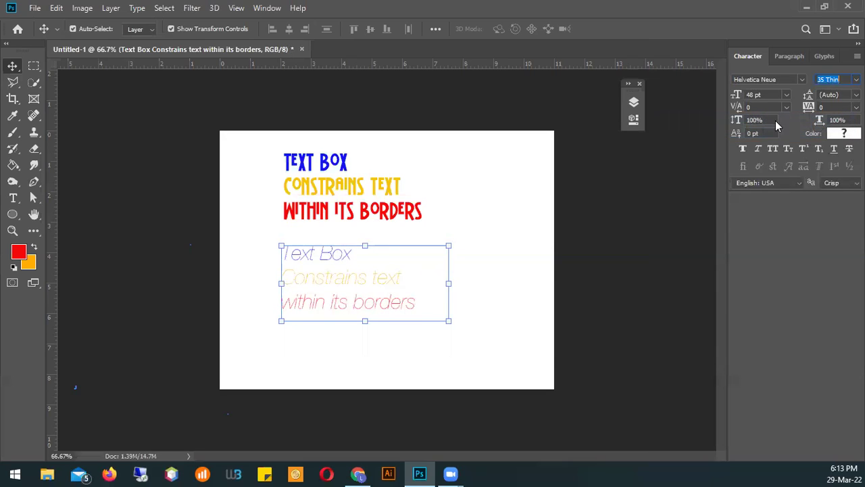
key(Down)
key(Down)
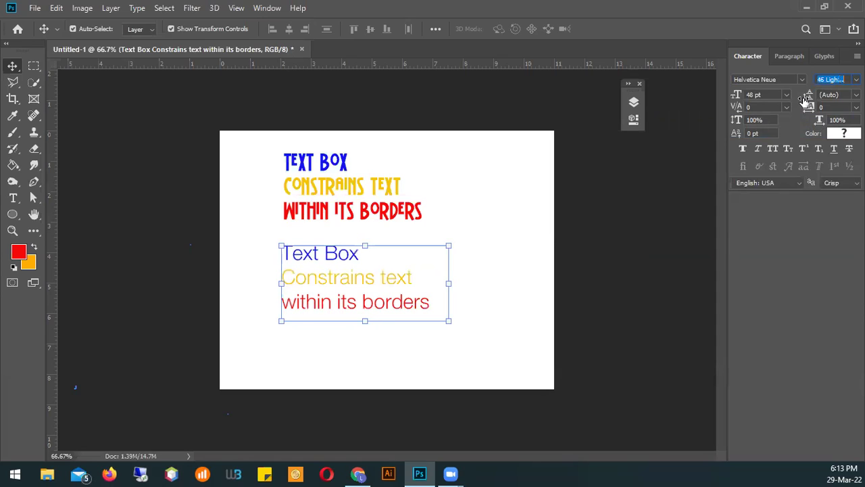
key(Down)
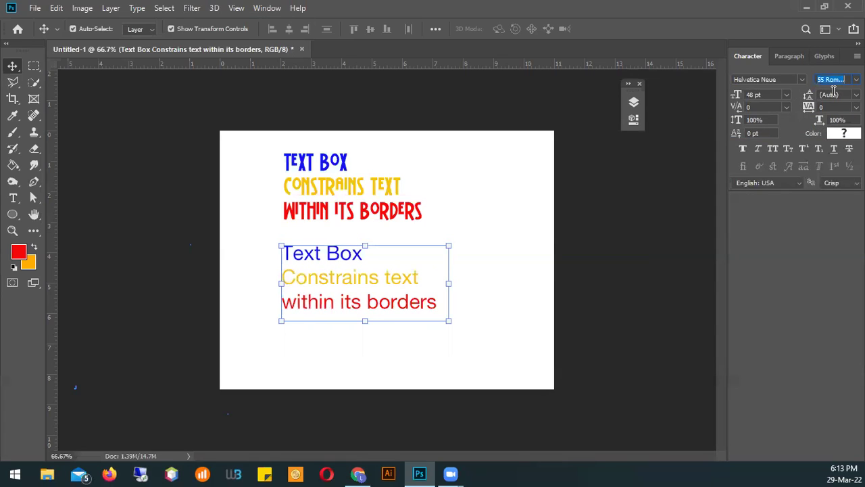
key(Down)
key(Down)
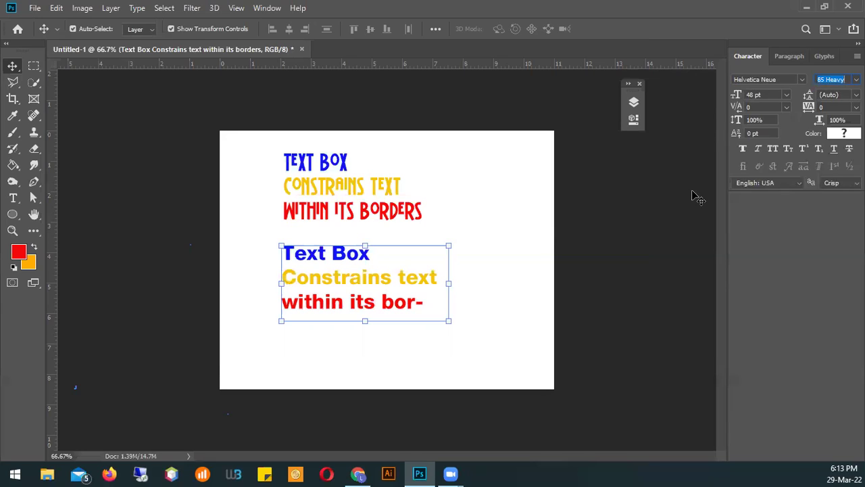
key(Down)
key(Down)
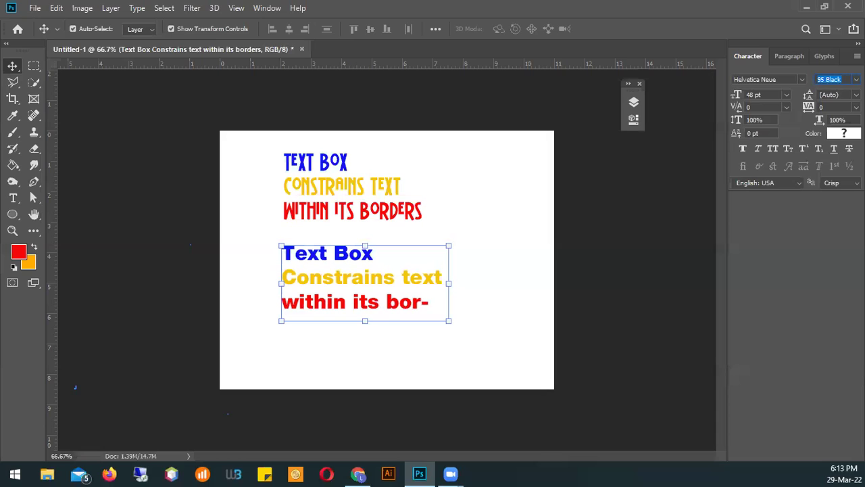
Try the 26 Ultra Light Italic style on the lower text box, and then set it to 86 Heavy Italic.
click(855, 79)
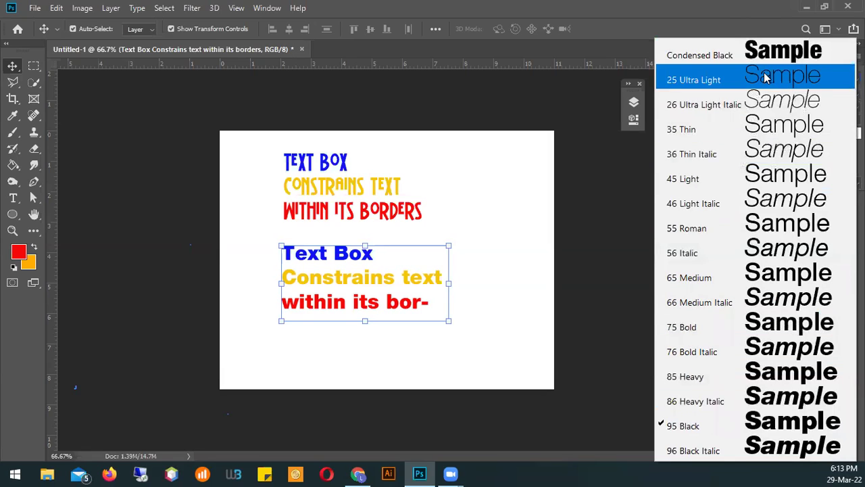
click(724, 108)
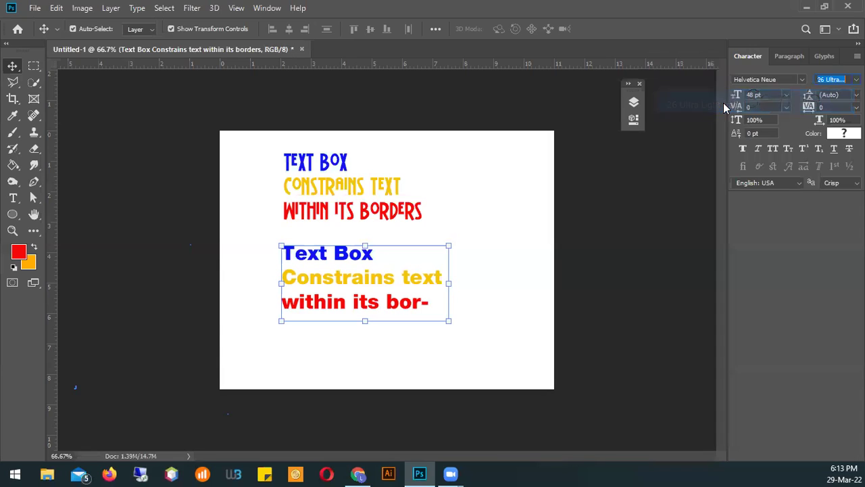
click(856, 79)
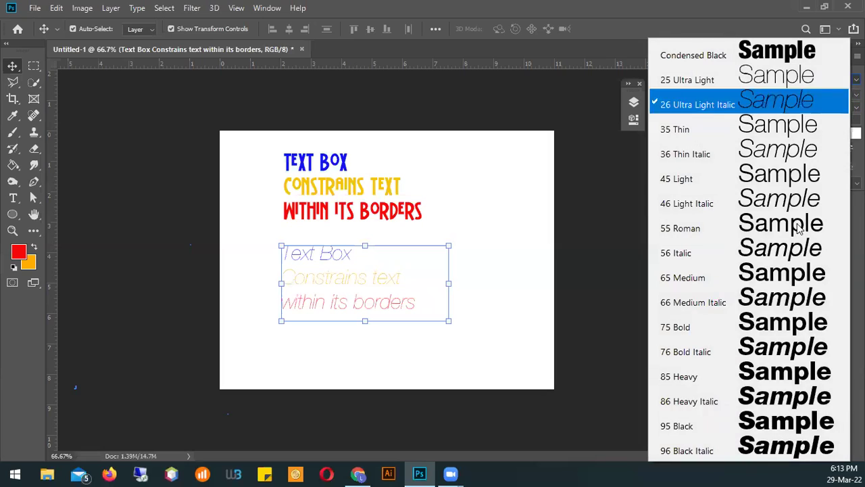
click(759, 399)
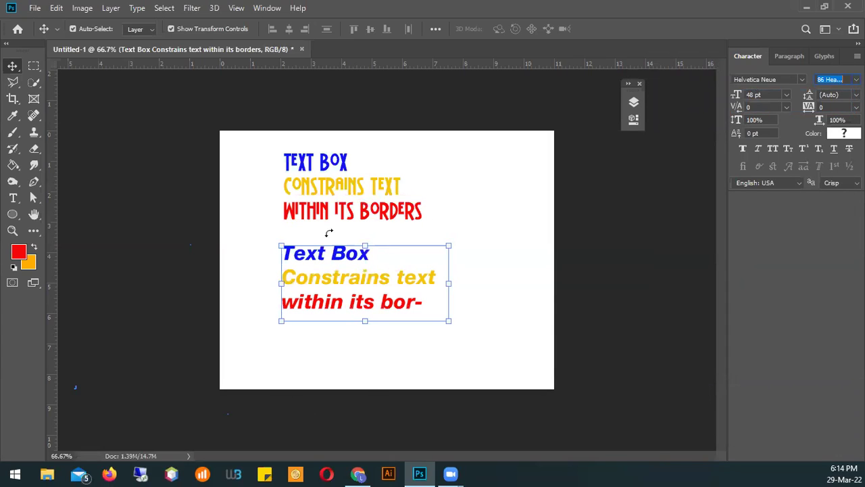
Check the style list of the upper BattleLines text box and keep the Regular style.
click(338, 195)
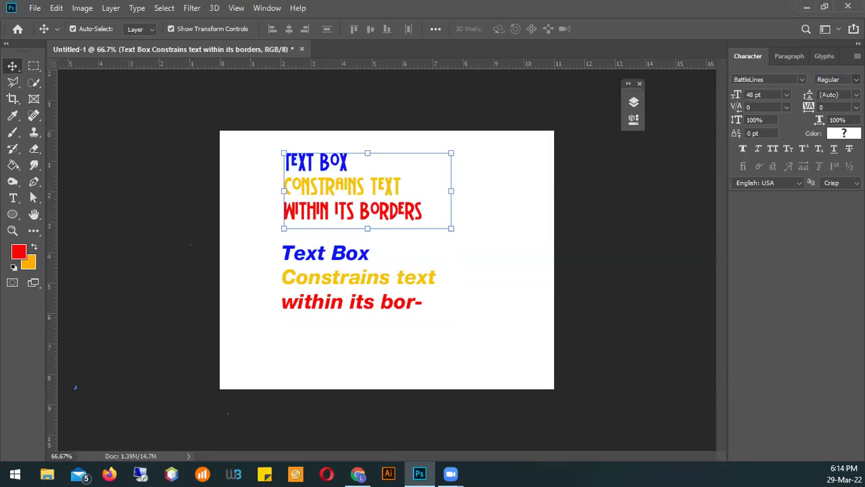
click(836, 79)
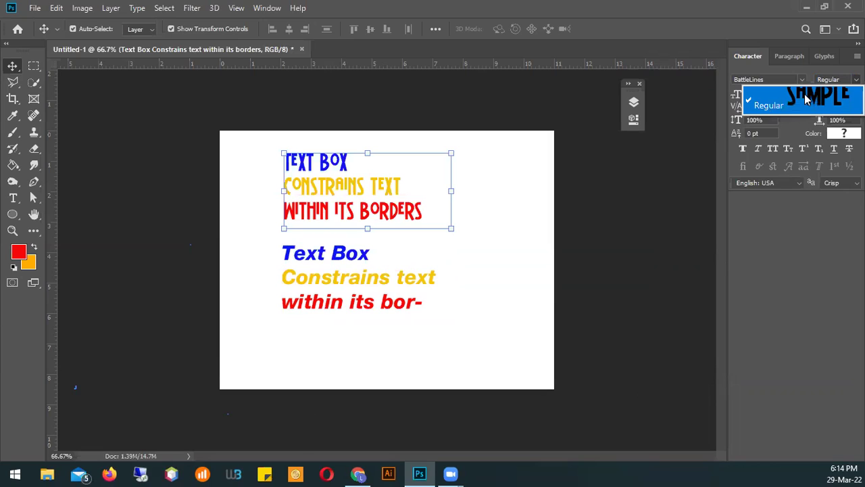
click(802, 98)
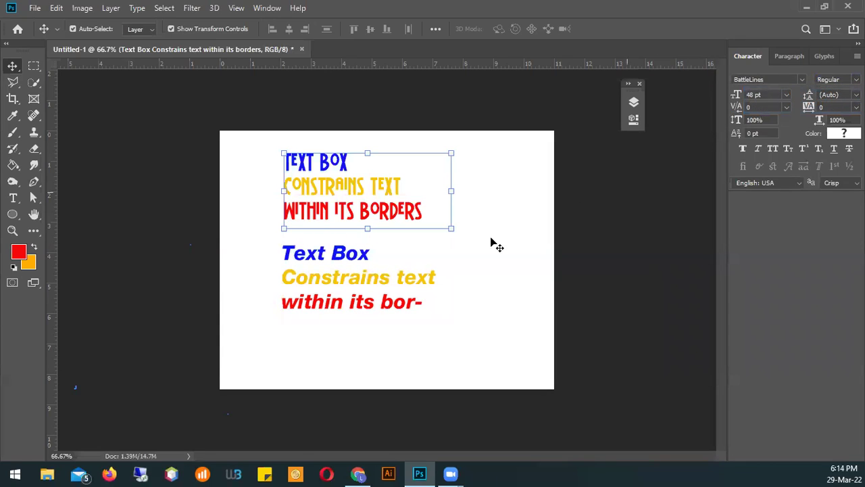
Move the Helvetica Neue text box to the canvas's lower-right corner and the BattleLines box slightly down and to the left.
click(361, 288)
drag(362, 287, 480, 355)
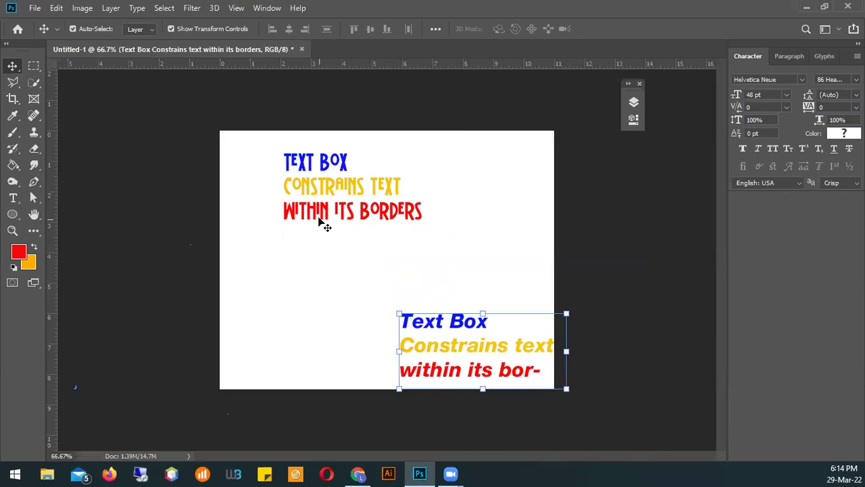
click(358, 198)
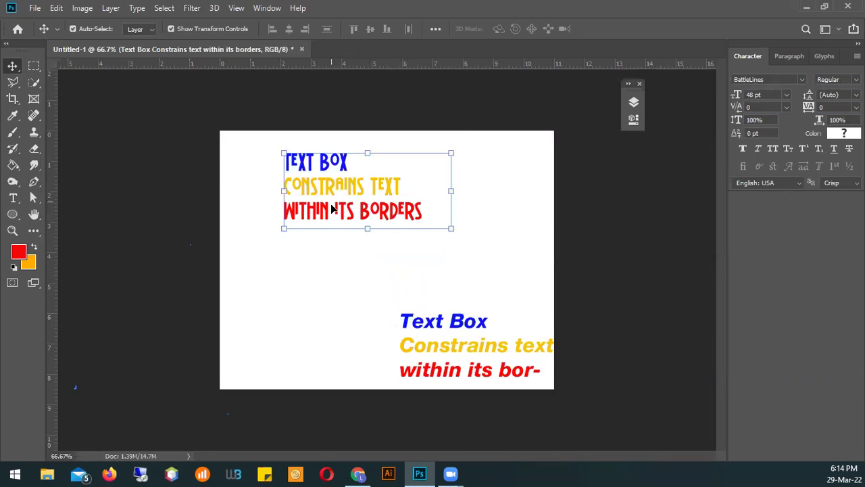
drag(342, 192, 321, 204)
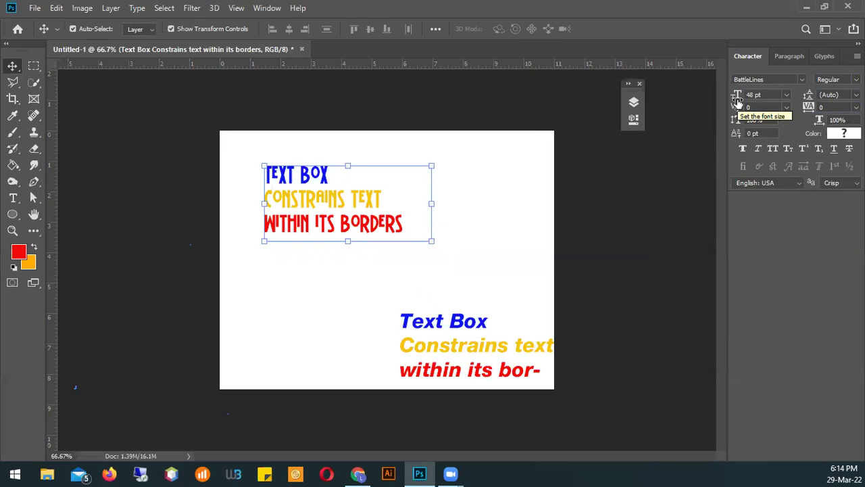
Try enlarging the BattleLines text box's font size to 177 pt and reducing it to 41 pt.
click(787, 97)
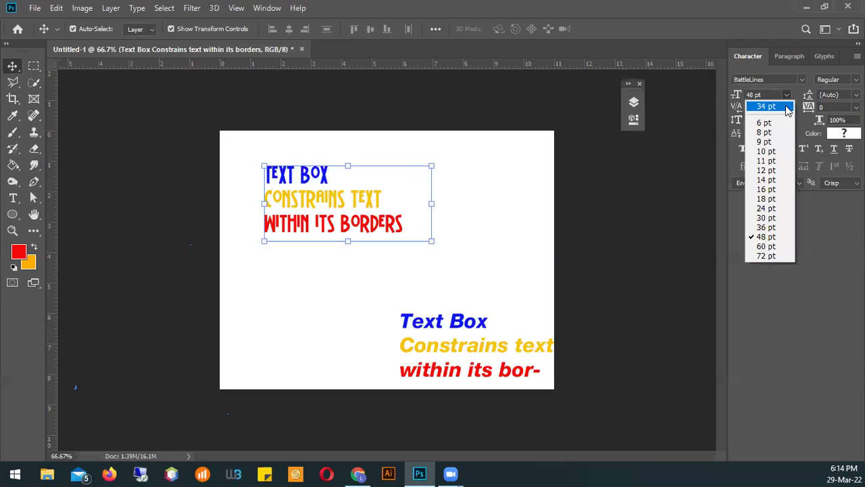
click(735, 96)
drag(735, 96, 816, 106)
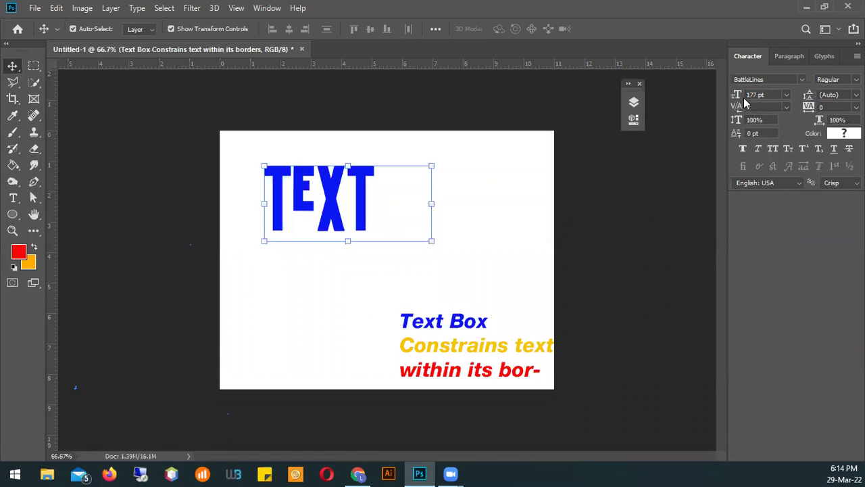
drag(736, 97, 651, 107)
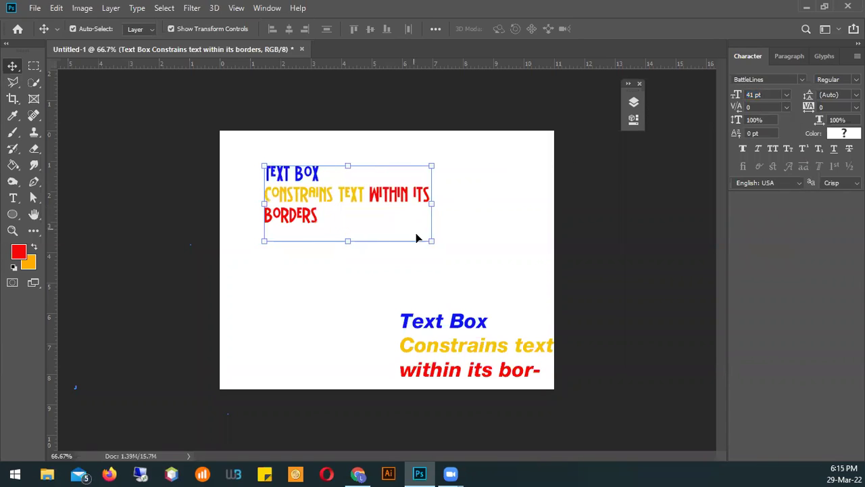
Select all the text in the BattleLines box with the Type tool and set its font size to 50 pt.
click(12, 198)
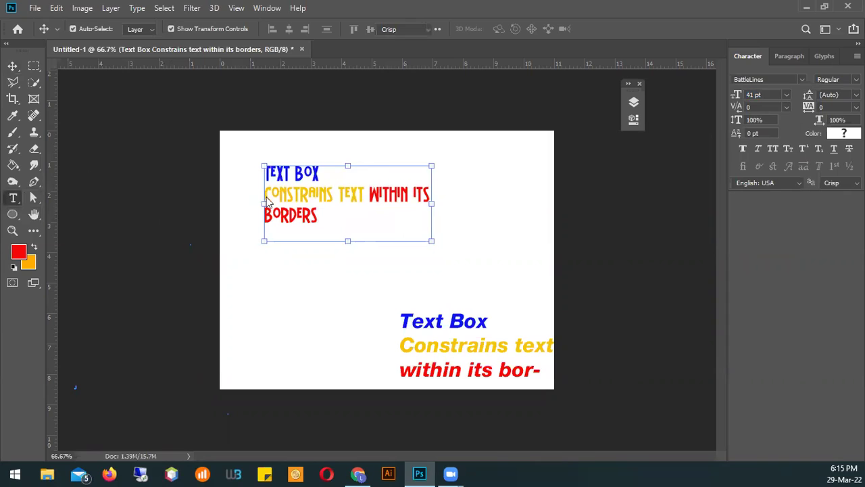
drag(264, 168, 358, 231)
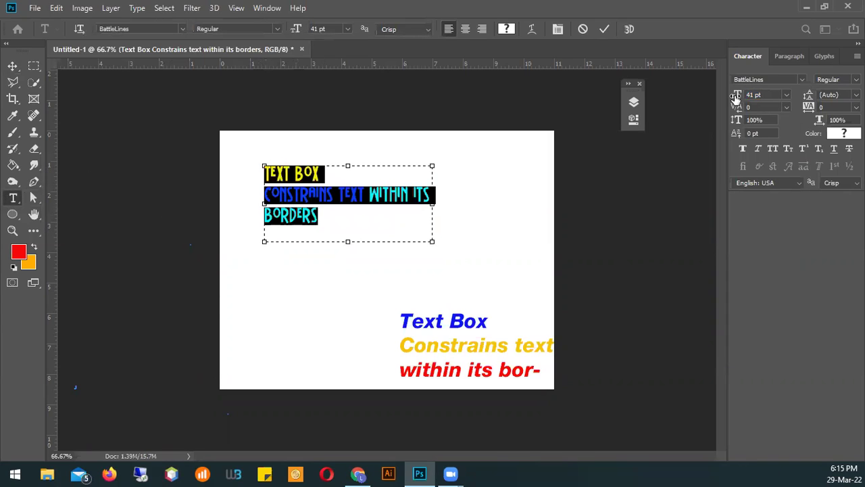
mouse_move(735, 100)
mouse_down()
mouse_move(768, 103)
mouse_move(744, 107)
mouse_move(735, 92)
mouse_up()
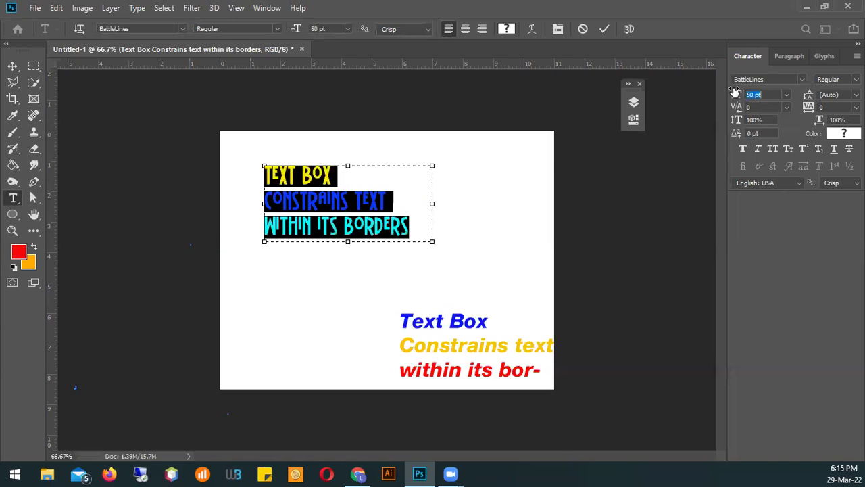
click(390, 196)
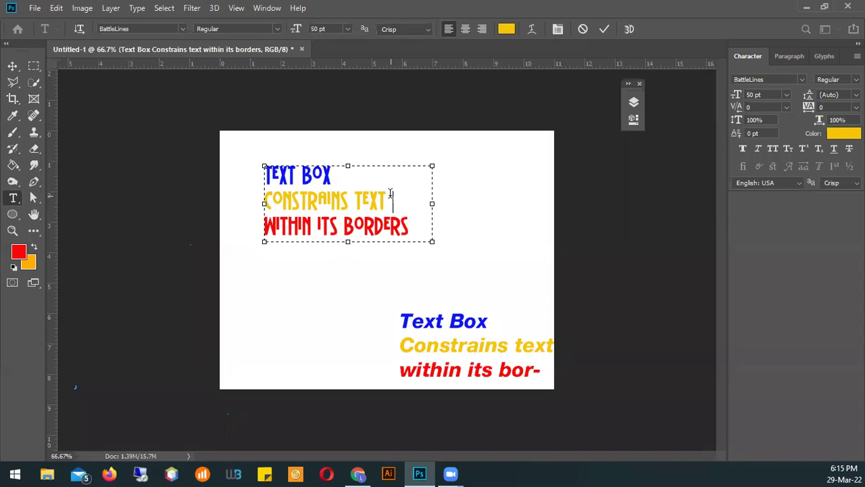
Set only the yellow word "Text" in the BattleLines box to 102 pt and enlarge the text box down and to the right.
drag(355, 197, 387, 193)
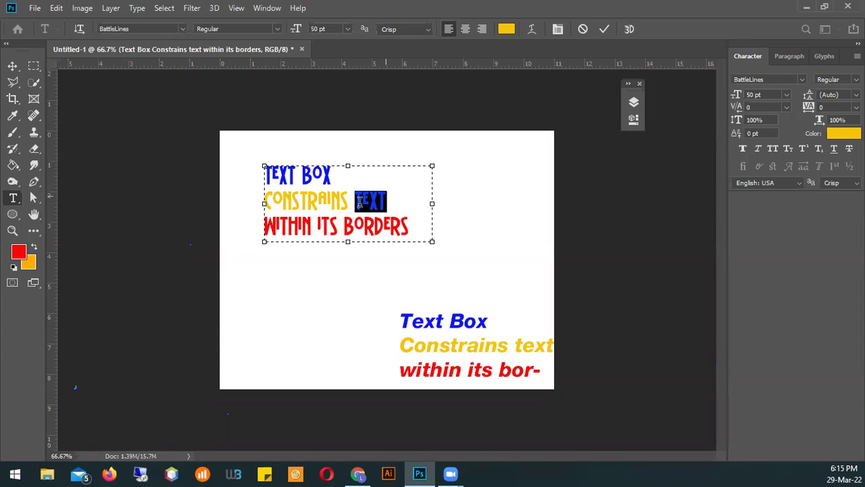
click(760, 96)
text(70)
key(Return)
text(102)
key(Return)
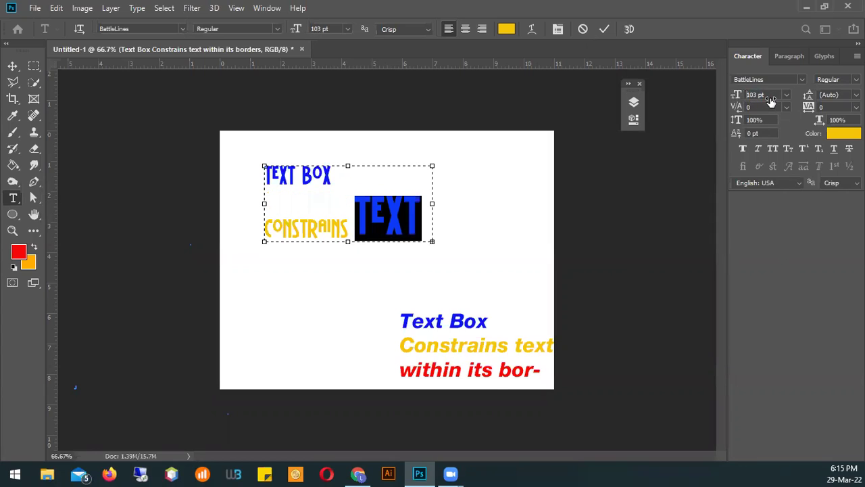
drag(432, 242, 486, 321)
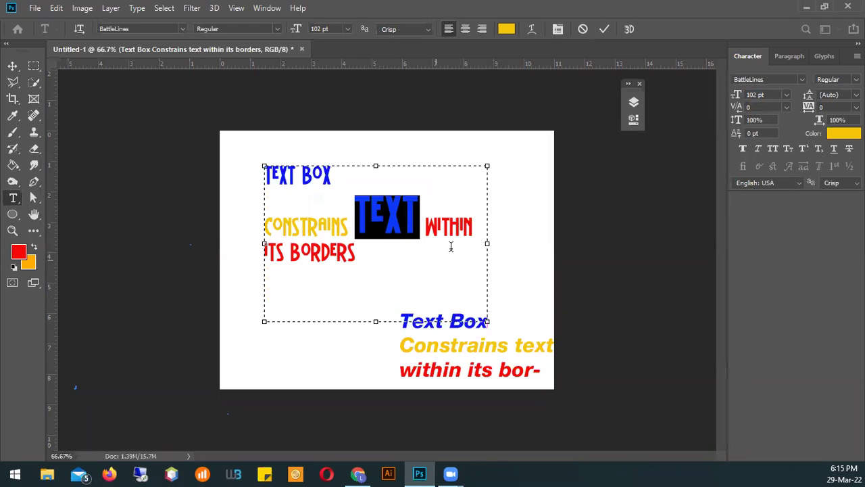
click(427, 233)
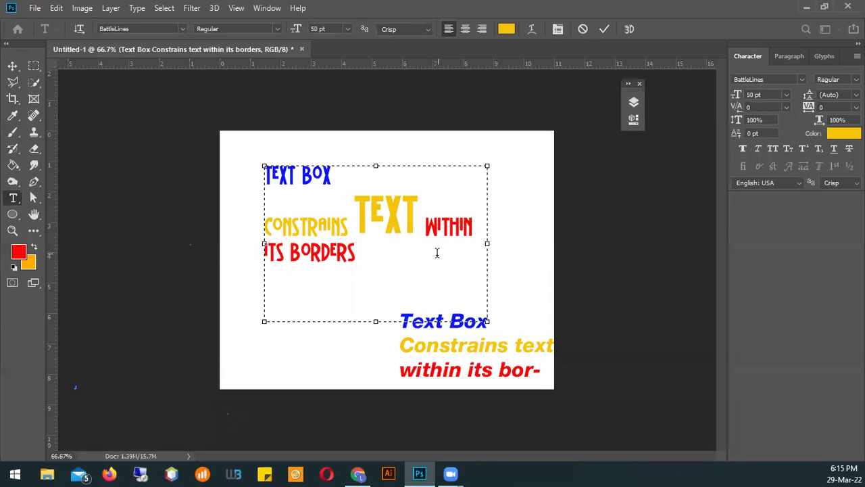
Break the BattleLines text before "within" so the red words start a new line, and set "borders" to 30 pt.
key(Return)
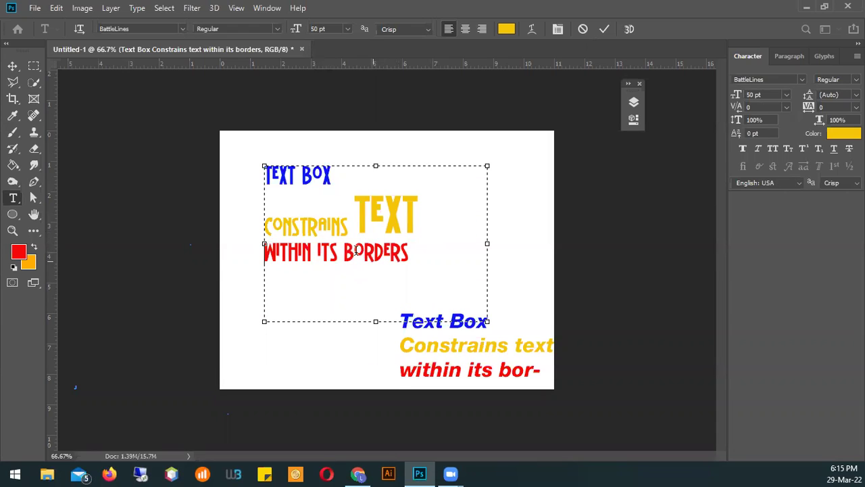
drag(345, 255, 467, 237)
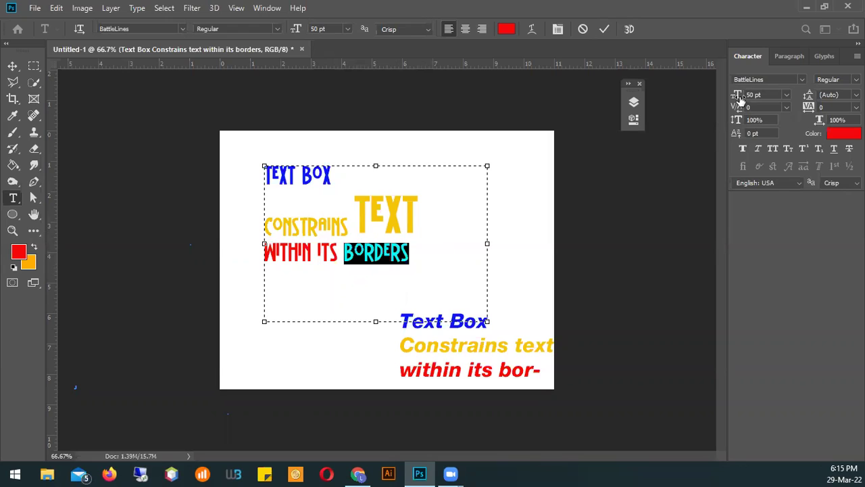
mouse_move(740, 100)
mouse_down()
mouse_move(716, 99)
mouse_move(726, 101)
mouse_up()
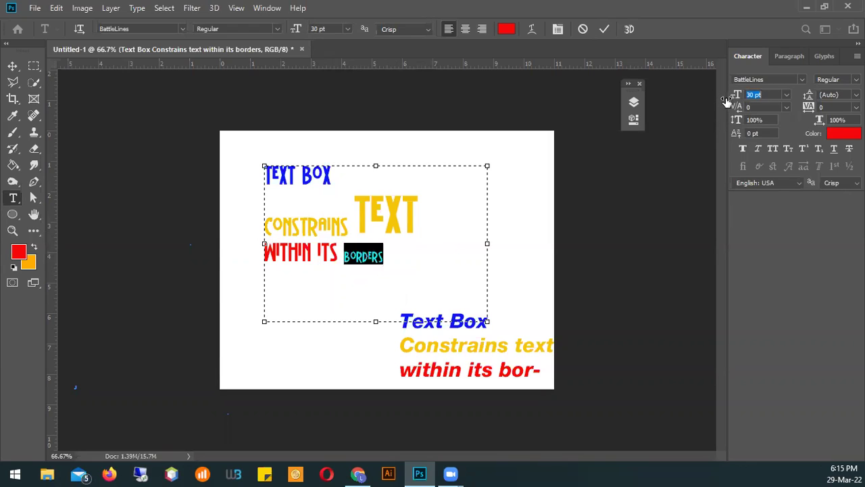
click(606, 29)
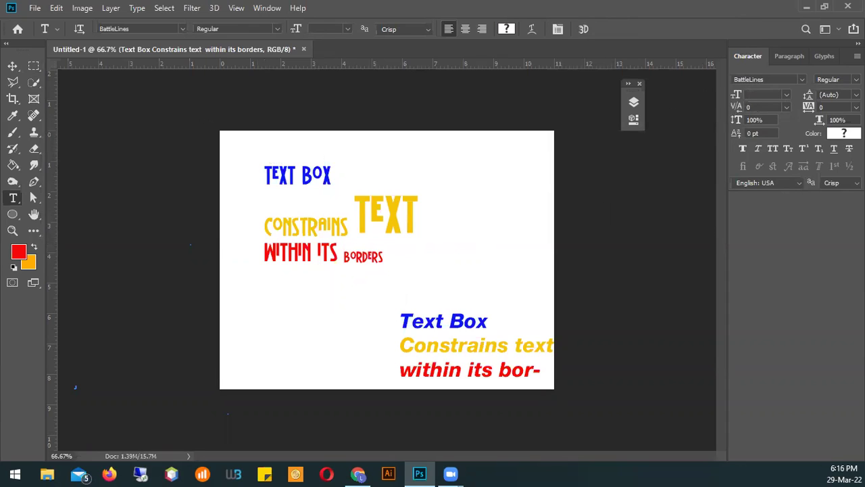
Move the BattleLines text box slightly up and to the left and return to the Type tool.
click(12, 66)
mouse_move(384, 210)
mouse_down()
mouse_move(361, 202)
mouse_move(377, 202)
mouse_up()
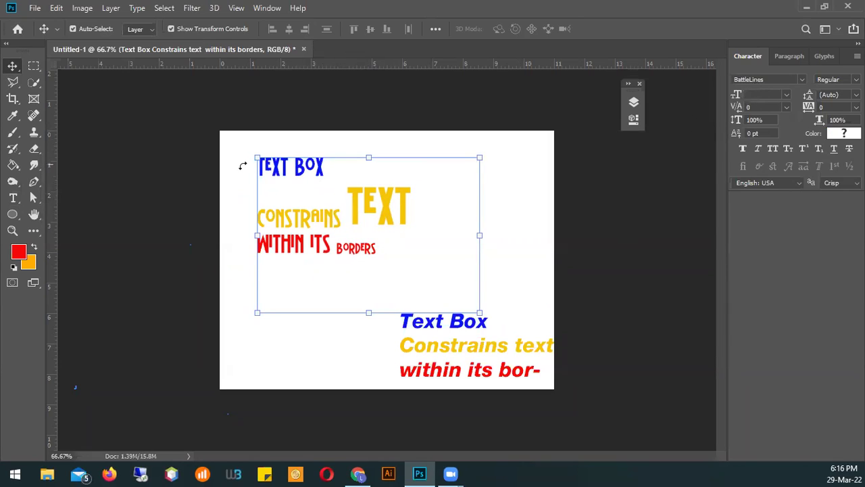
click(13, 198)
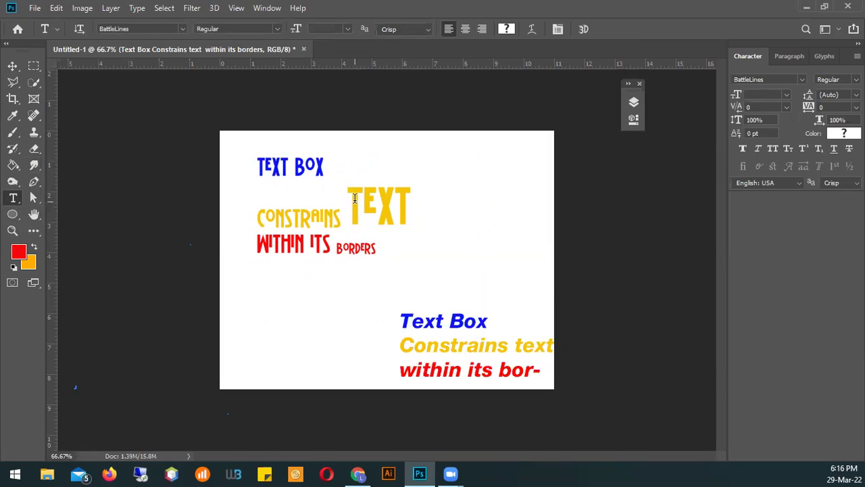
Set only the adjoining letters "s T" in the yellow "Constrains Text" line to 30 pt.
drag(356, 198, 406, 215)
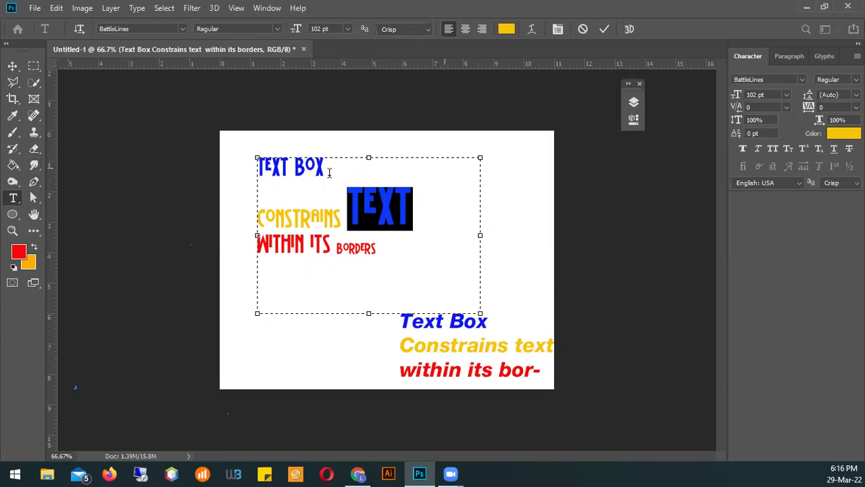
drag(289, 167, 254, 158)
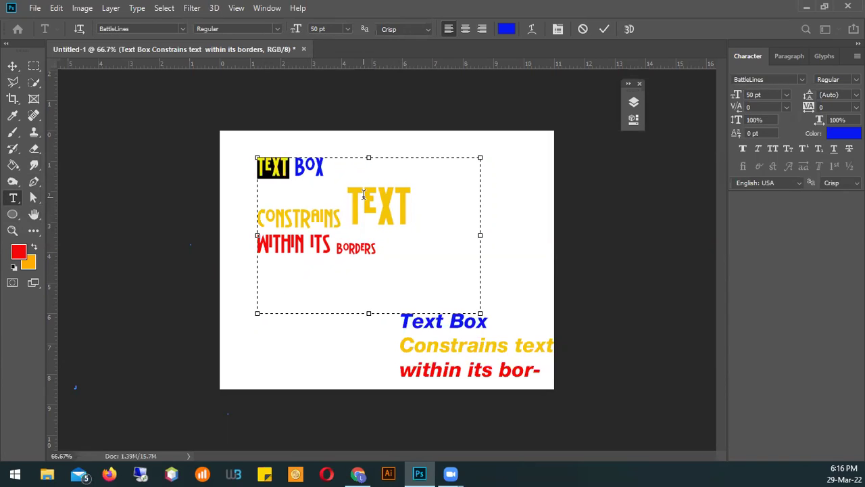
drag(363, 202, 334, 212)
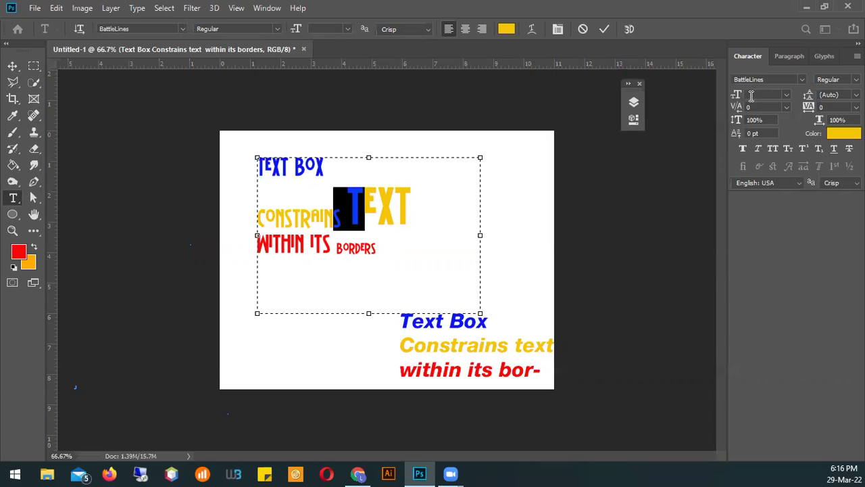
click(786, 94)
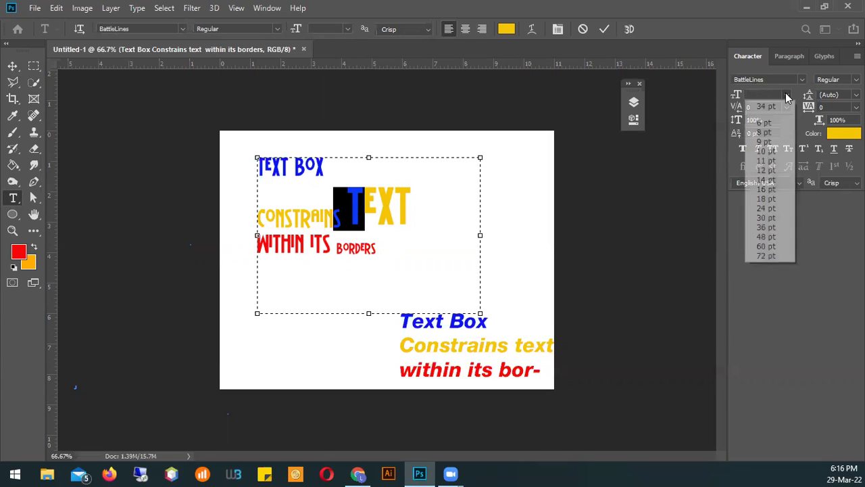
click(766, 217)
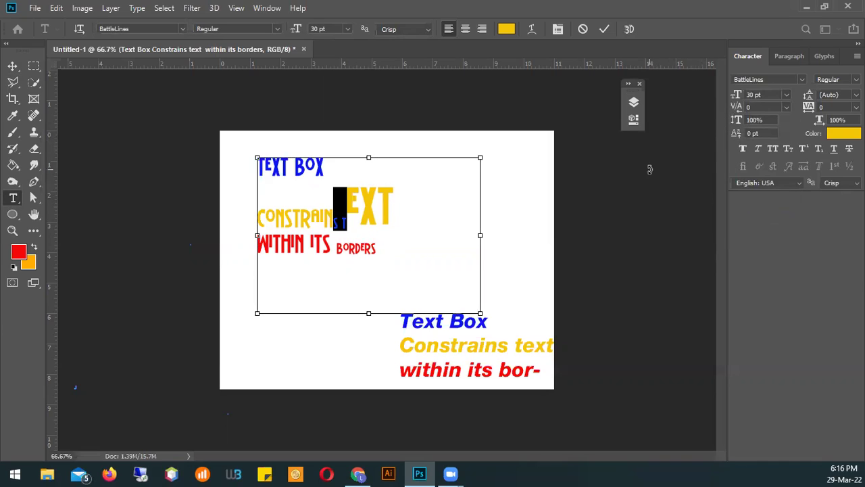
Set all the text in the BattleLines box to 48 pt and shrink the text box from its lower-right corner.
key(ctrl+a)
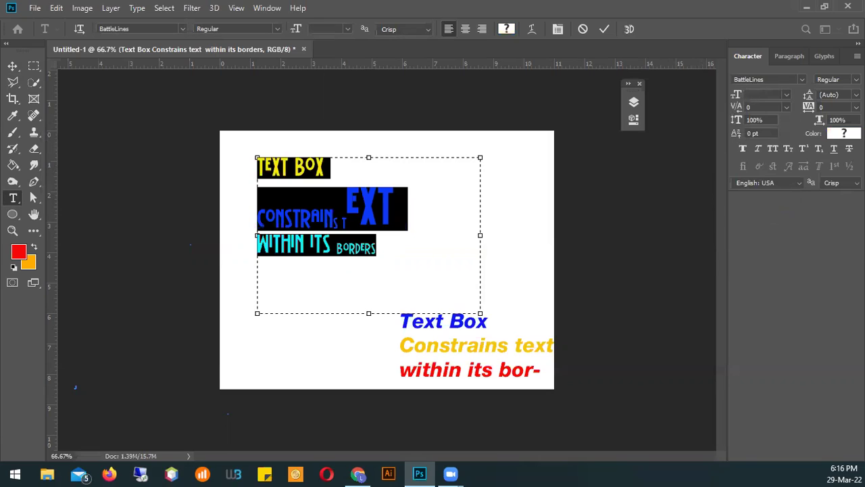
click(787, 96)
click(765, 237)
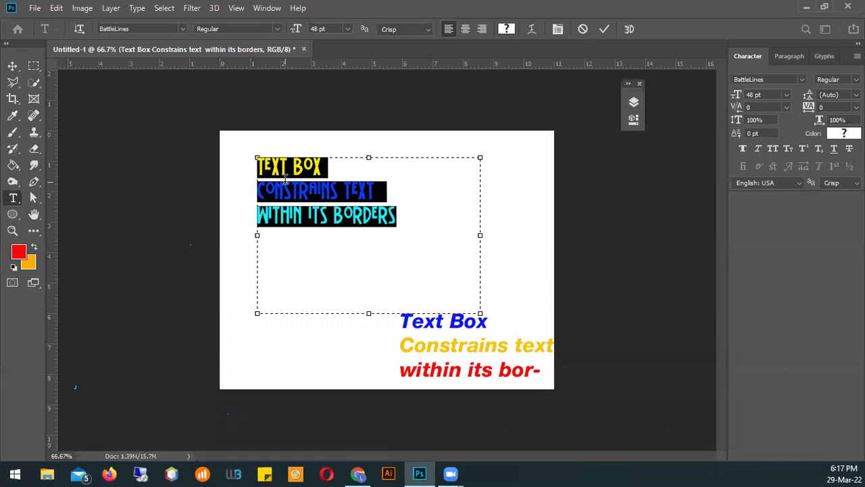
click(380, 222)
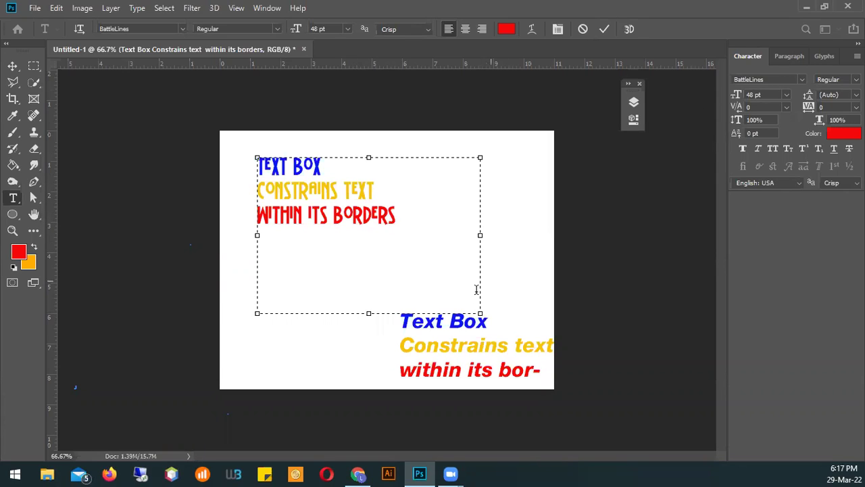
drag(477, 311, 457, 271)
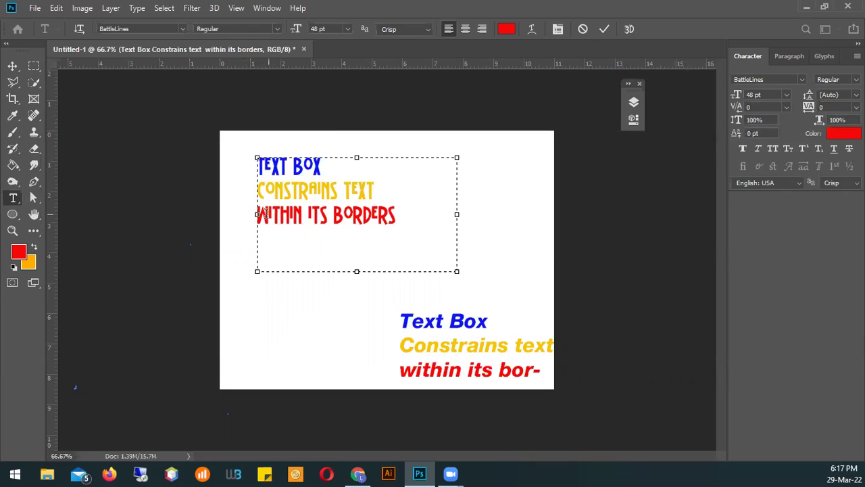
Select all the text in the BattleLines box and set its font size to 60 pt.
drag(382, 193, 397, 206)
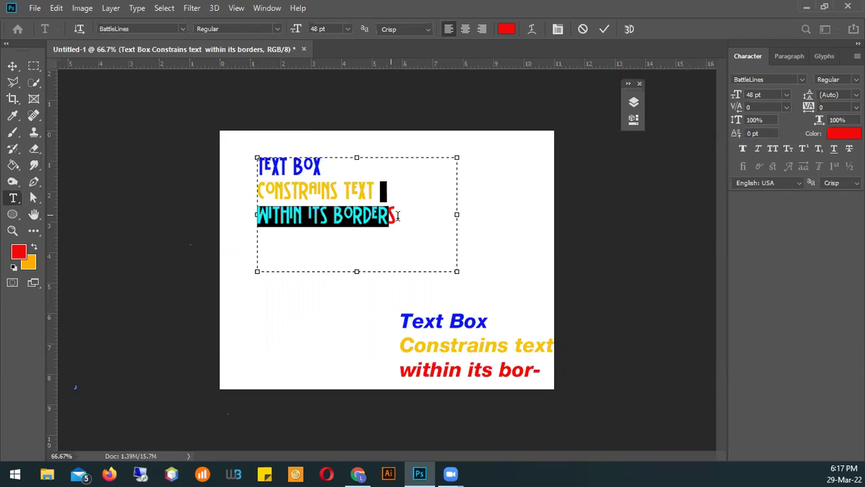
click(397, 215)
key(ctrl+a)
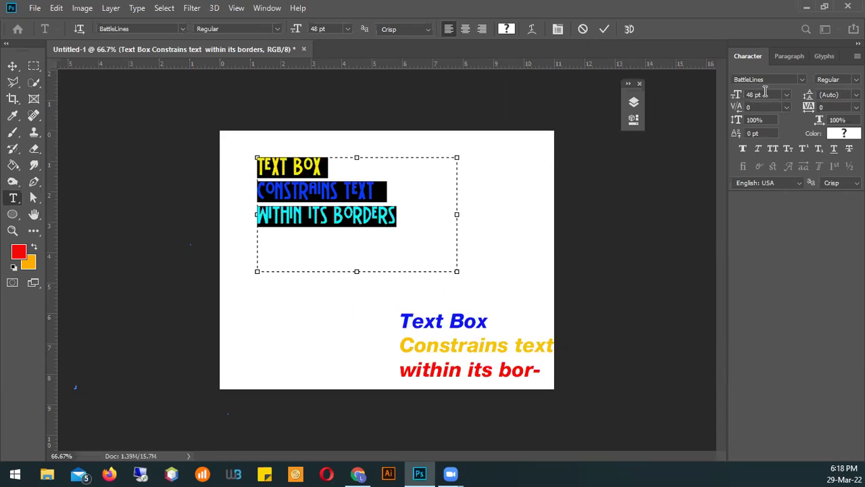
click(787, 94)
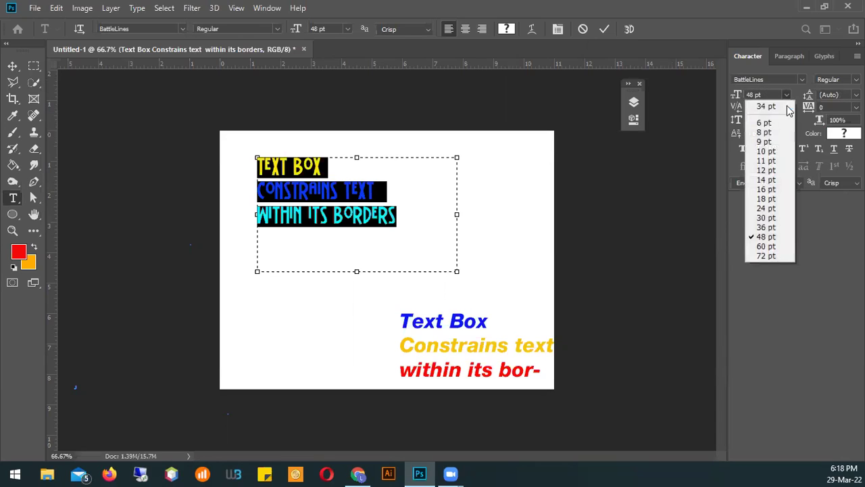
click(766, 246)
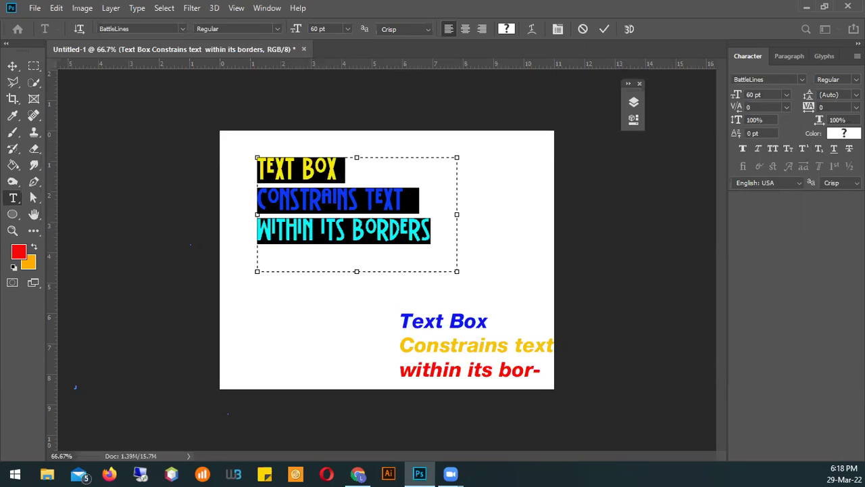
Set the leading of all the BattleLines text to 14 pt and raise it gradually to 94 pt.
click(855, 94)
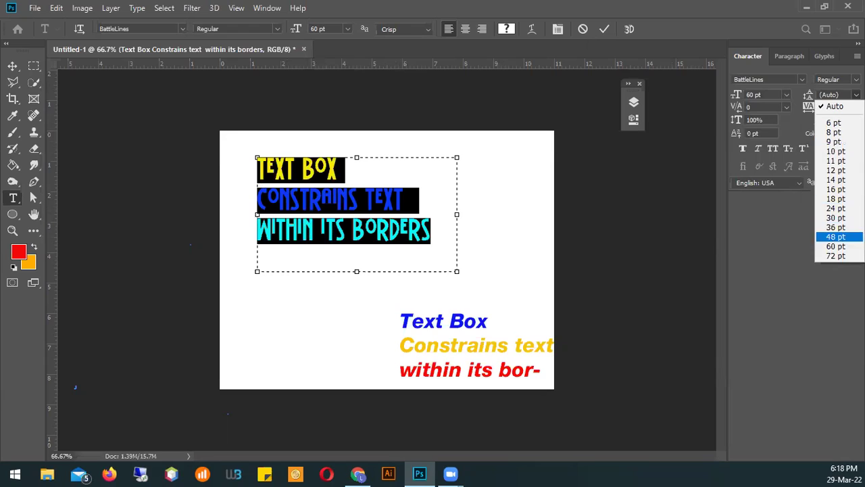
click(837, 180)
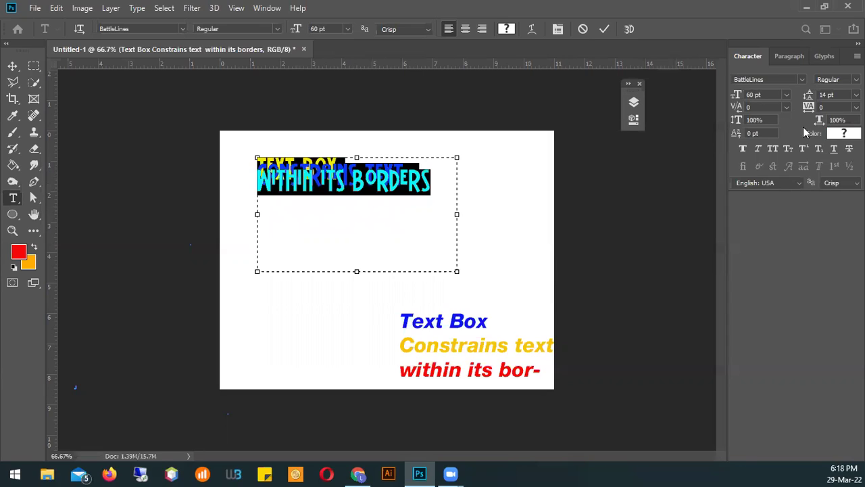
key(Up)
key(Up)
key(Up)
key(Up)
key(Up)
key(Up)
key(Up)
key(Up)
key(Up)
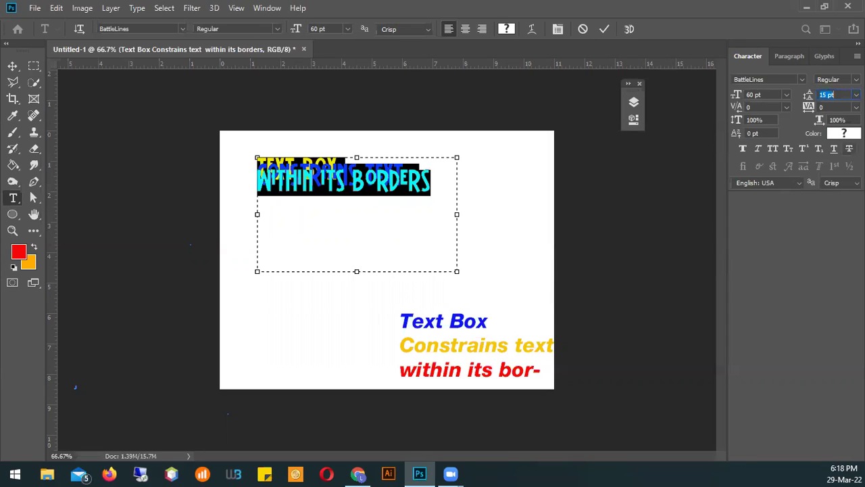
key(Up)
key(Up)
key(Up)
key(Up)
key(Up)
key(Up)
key(Up)
key(Up)
key(Up)
key(Up)
key(Up)
key(Up)
key(Up)
key(Up)
key(Up)
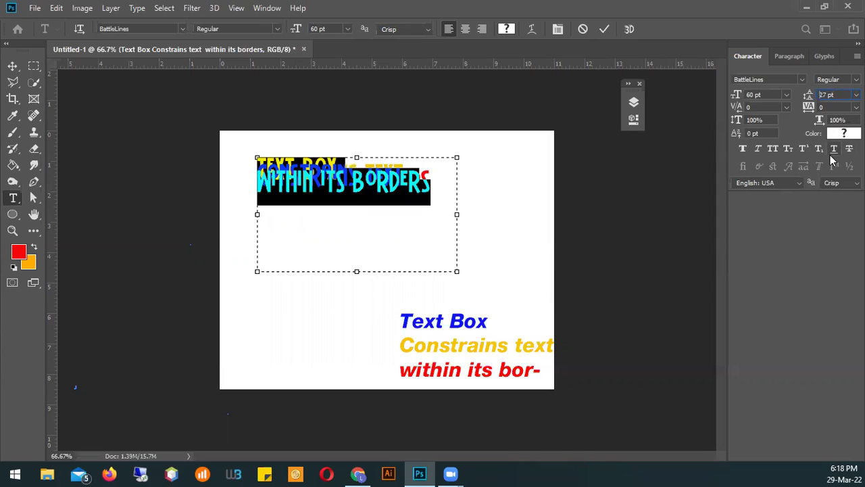
key(Up)
key(Up)
key(Up)
key(Up)
key(Up)
key(Up)
key(Up)
key(Up)
key(Up)
key(Up)
key(Up)
key(Up)
key(Up)
key(Up)
key(Up)
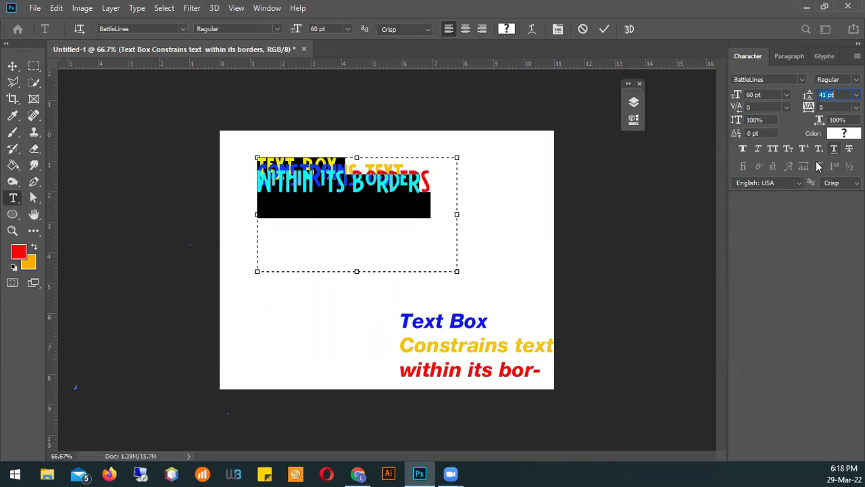
key(Up)
key(Up)
key(Up)
key(Up)
key(Up)
key(Up)
key(Up)
key(Up)
key(Up)
key(Up)
key(Up)
key(Up)
key(Up)
key(Up)
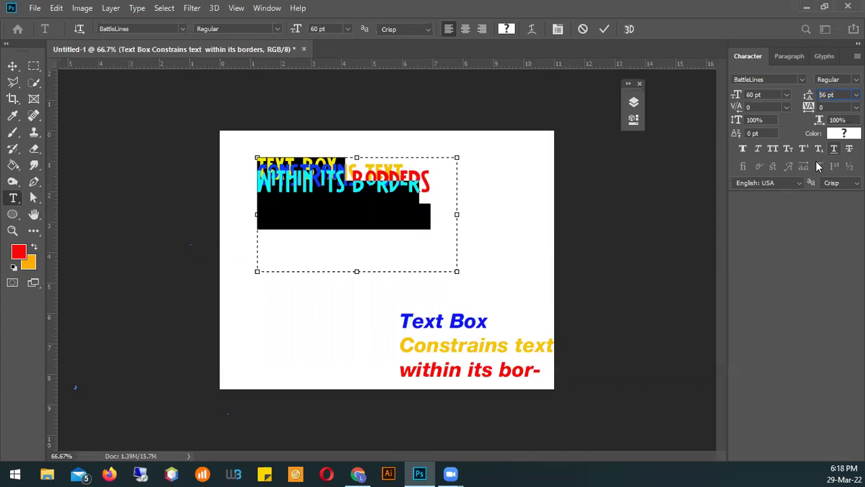
key(Up)
key(Up)
key(Up)
key(Up)
key(Up)
key(Up)
key(Up)
key(Up)
key(Up)
key(Up)
key(Up)
key(Up)
key(Up)
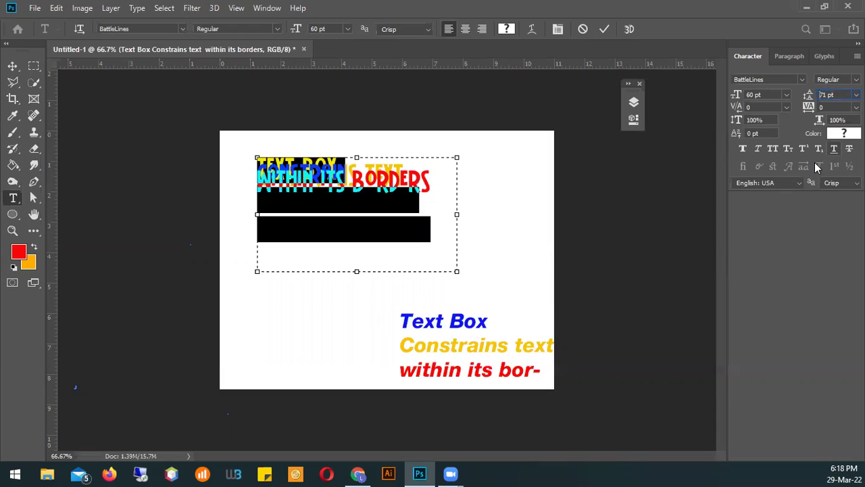
key(Up)
key(Up)
key(Up)
key(Up)
key(Up)
key(Up)
key(Up)
key(Up)
key(Up)
key(Up)
key(Up)
key(Up)
key(Up)
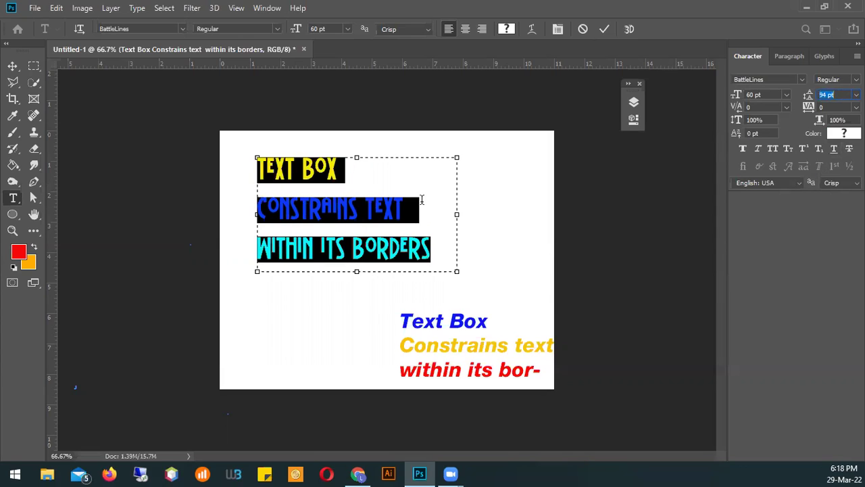
Reduce the leading of only the yellow "Constrains text" line to 61 pt.
click(408, 205)
drag(410, 207, 223, 212)
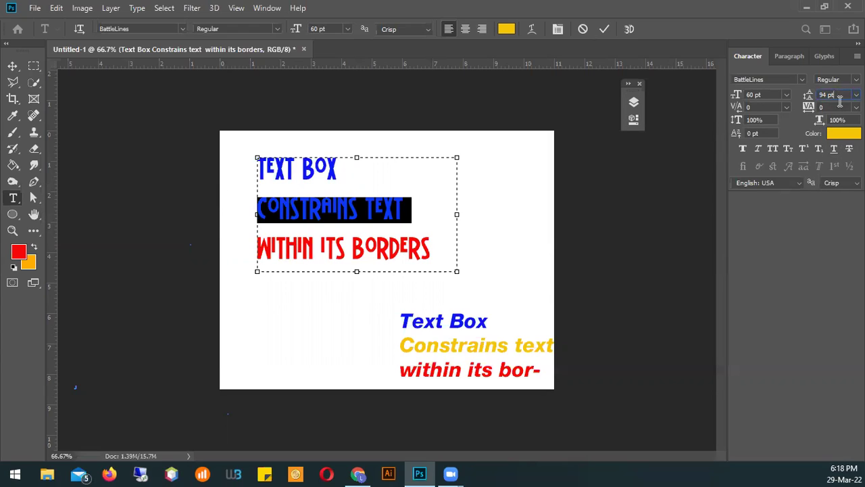
key(Down)
key(Down)
key(Down)
key(Down)
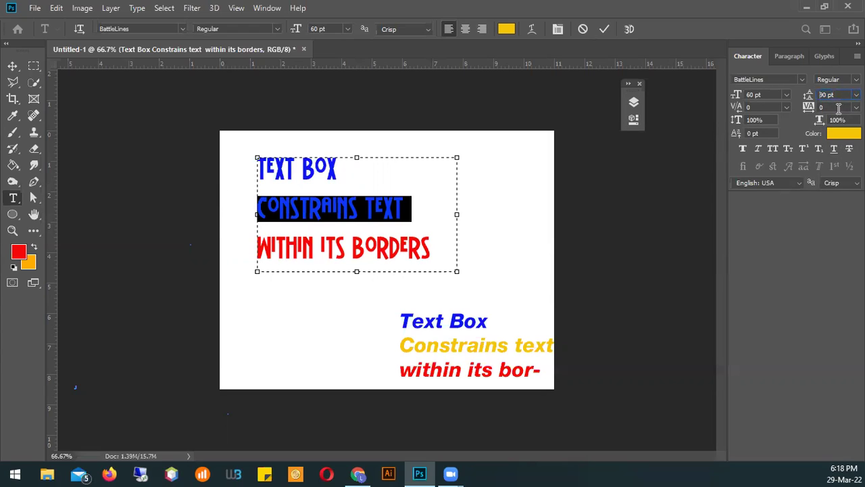
key(Down)
key(Down)
key(Down)
key(Down)
key(Down)
key(Down)
key(Down)
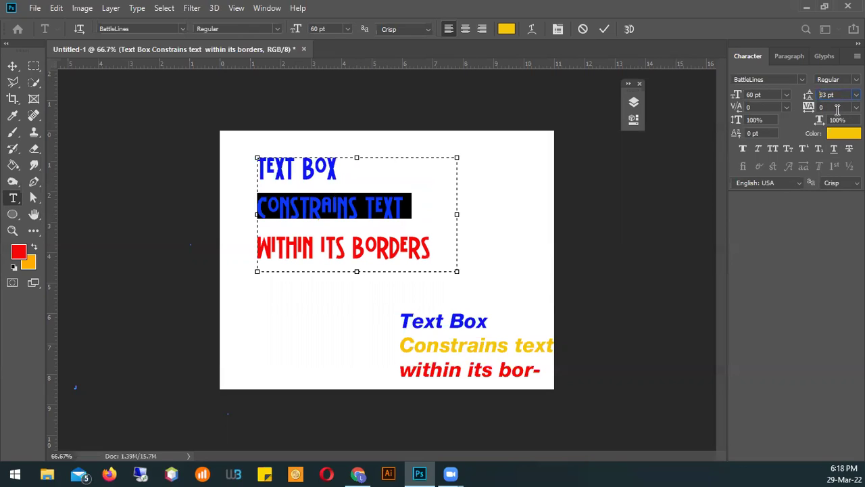
key(Down)
key(Down)
key(Down)
key(Down)
key(Down)
key(Down)
key(Down)
key(Down)
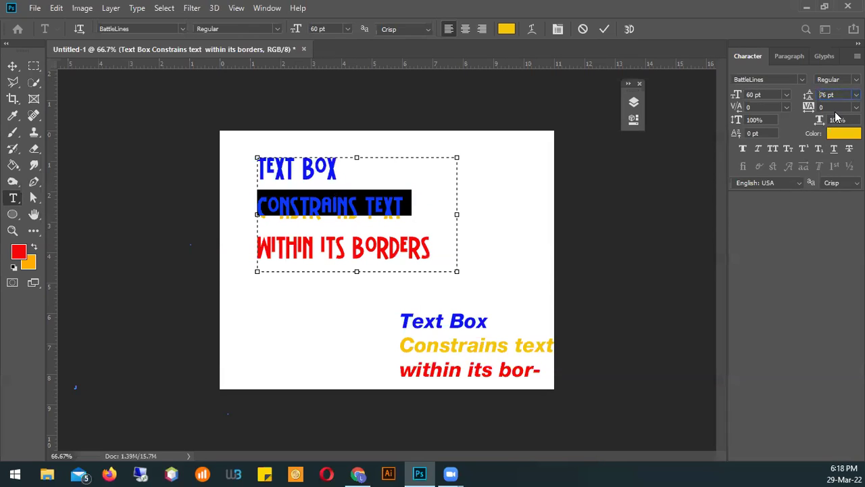
key(Down)
key(Down)
key(Down)
key(Down)
key(Down)
key(Down)
key(Down)
key(Down)
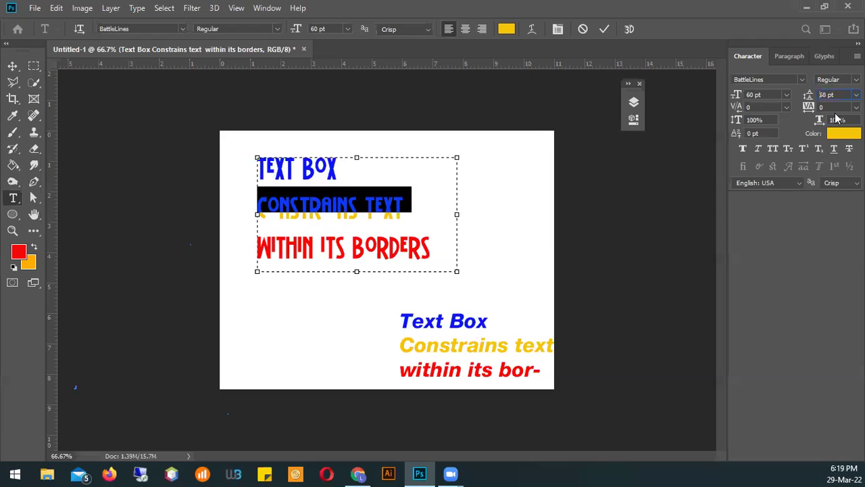
key(Down)
key(Down)
key(Down)
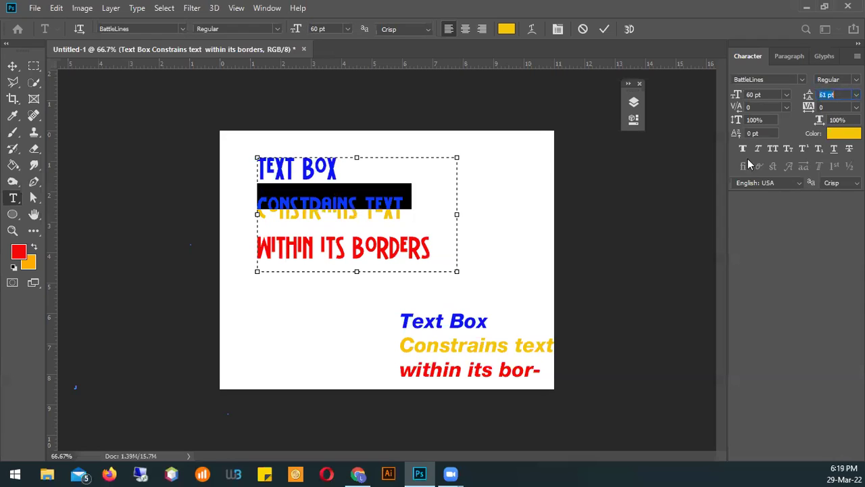
Increase the leading of only the red "within its borders" line in the BattleLines box to 117 pt.
click(304, 212)
drag(259, 233, 446, 254)
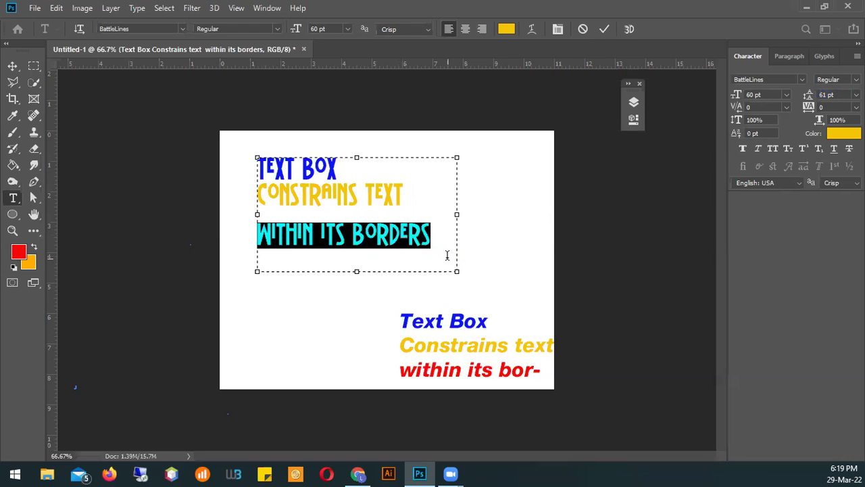
click(845, 95)
key(Up)
key(Up)
key(Up)
key(Up)
key(Up)
key(Up)
key(Up)
key(Up)
key(Up)
key(Up)
key(Up)
key(Up)
key(Up)
key(Up)
key(Up)
key(Up)
key(Up)
key(Up)
key(Up)
key(Up)
key(Up)
key(Up)
key(Up)
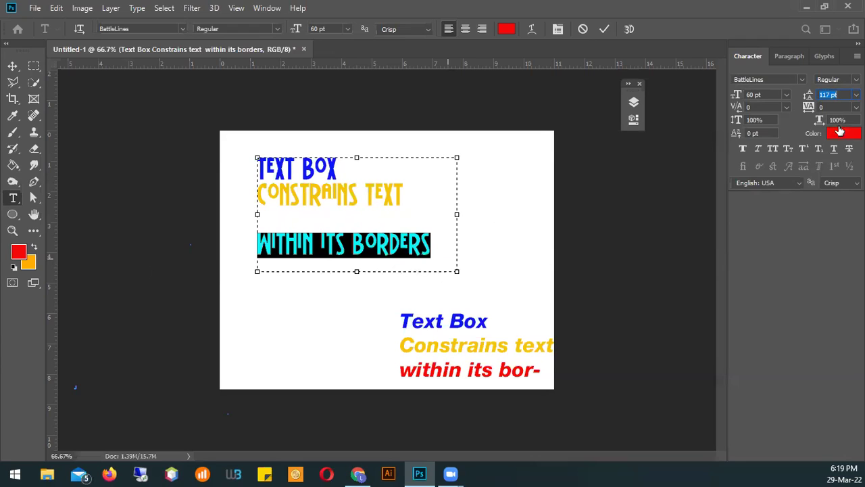
click(386, 252)
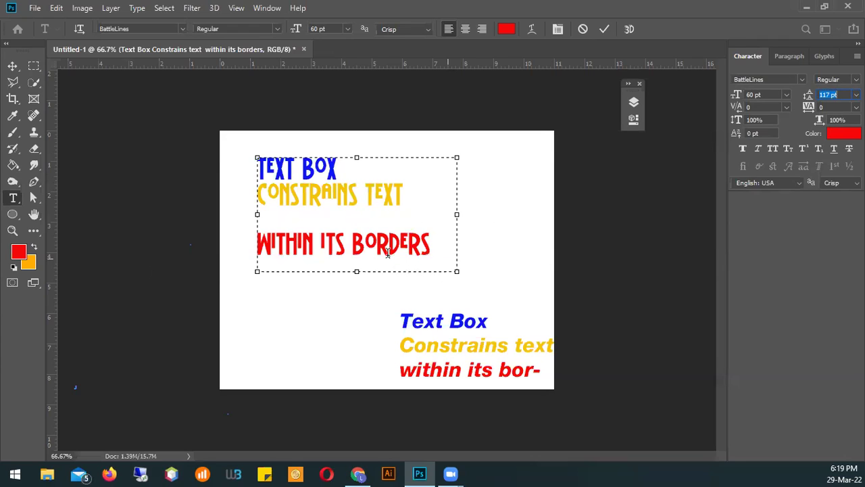
Set the font size of only the final S in the red BattleLines line to 100 pt.
drag(430, 238, 424, 246)
click(783, 94)
click(755, 98)
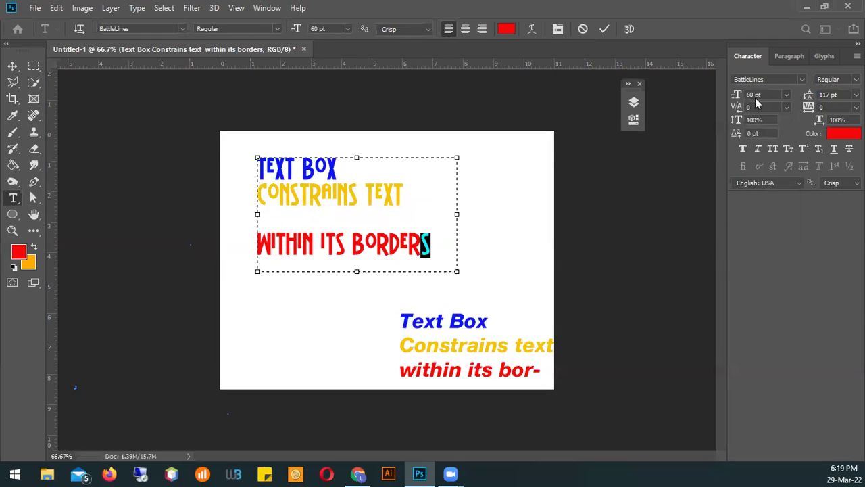
double_click(750, 94)
text(500)
text(100)
key(Return)
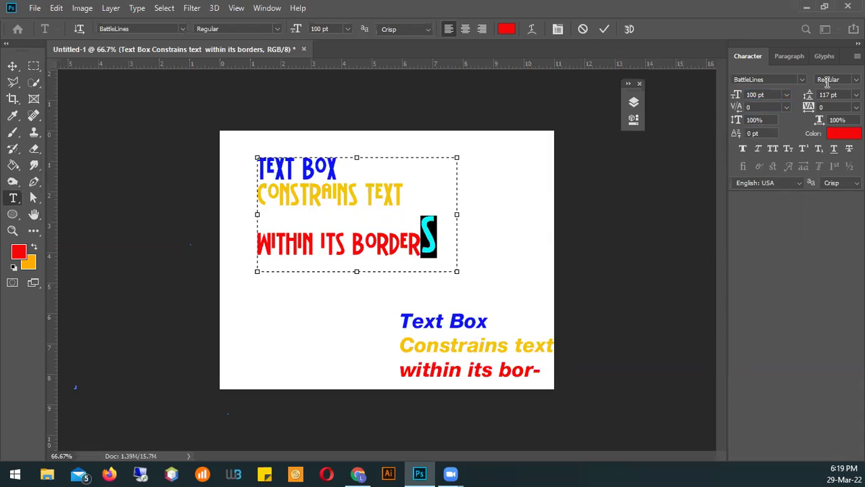
click(438, 241)
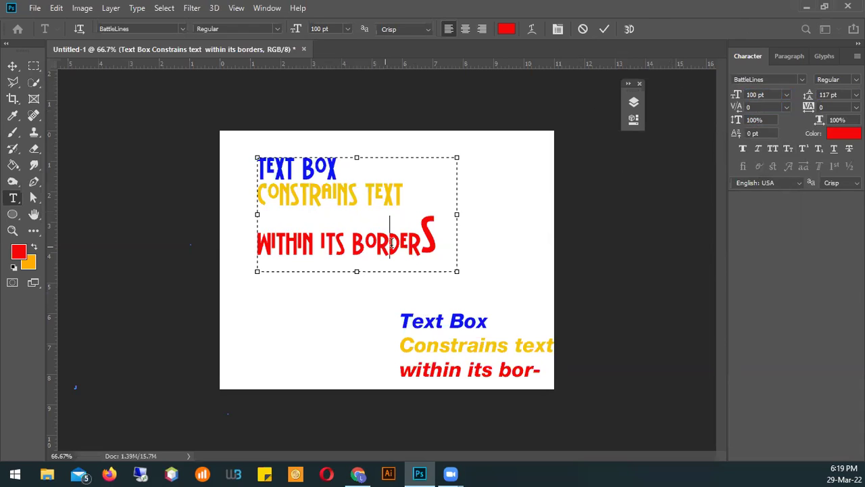
Set the leading of the whole red "within its borders" line to Auto.
drag(438, 242, 377, 241)
drag(259, 214, 197, 235)
click(855, 94)
click(832, 106)
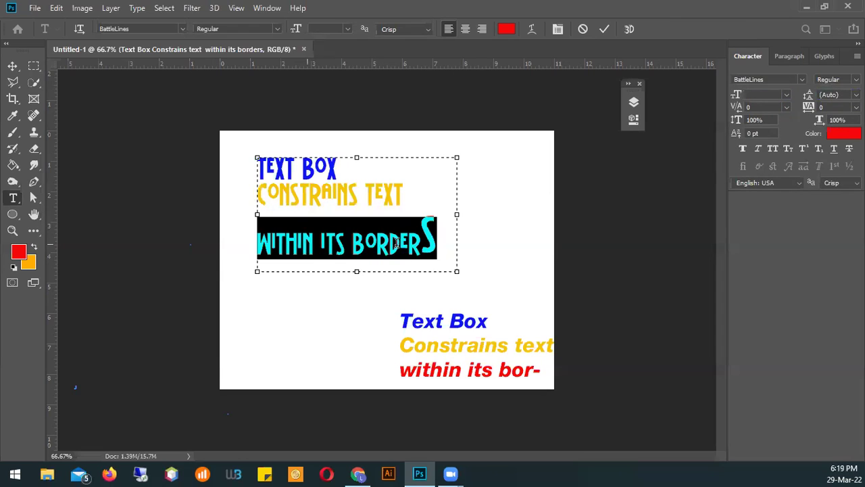
click(433, 231)
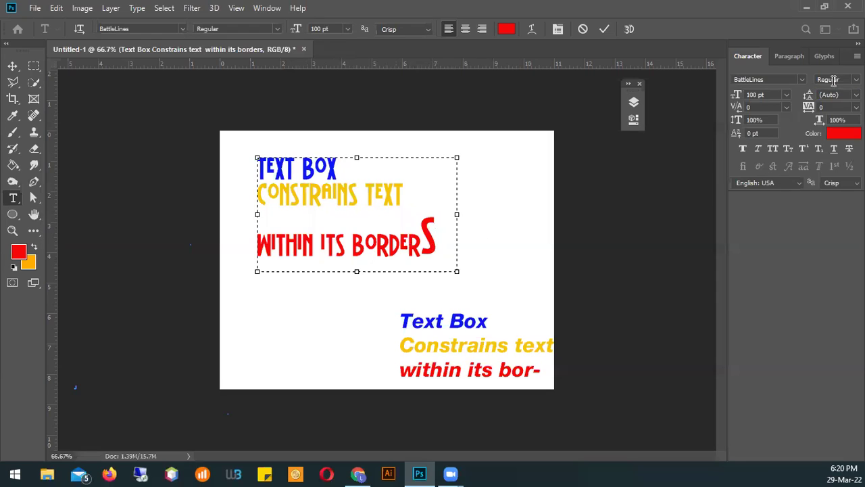
Delete the enlarged final S from the red line, undo the deletion and commit the text edit.
drag(435, 233, 255, 252)
click(420, 228)
drag(421, 227, 437, 240)
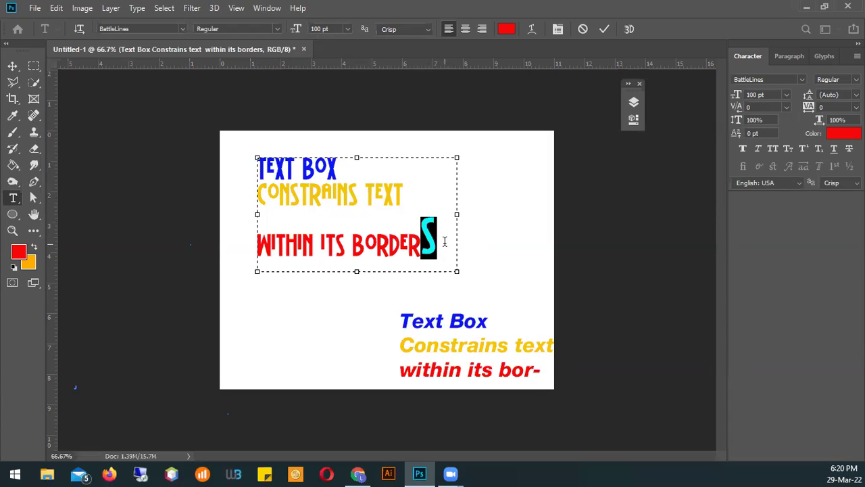
key(BackSpace)
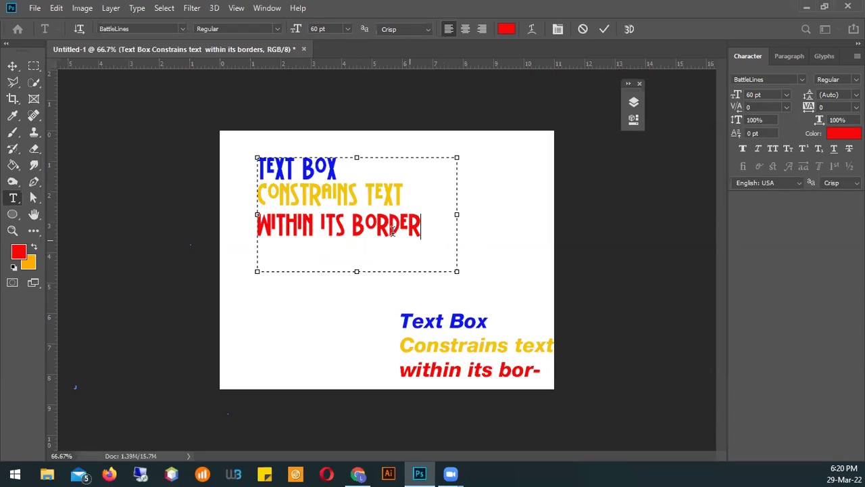
key(ctrl)
key(ctrl+z)
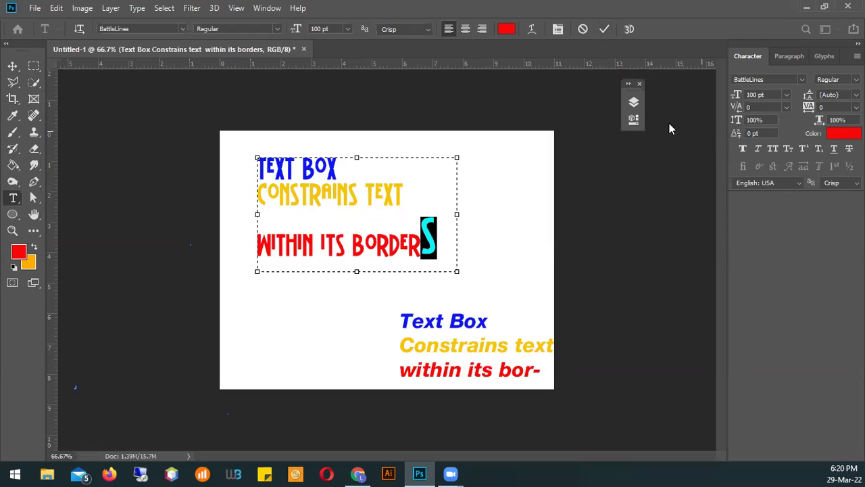
click(604, 30)
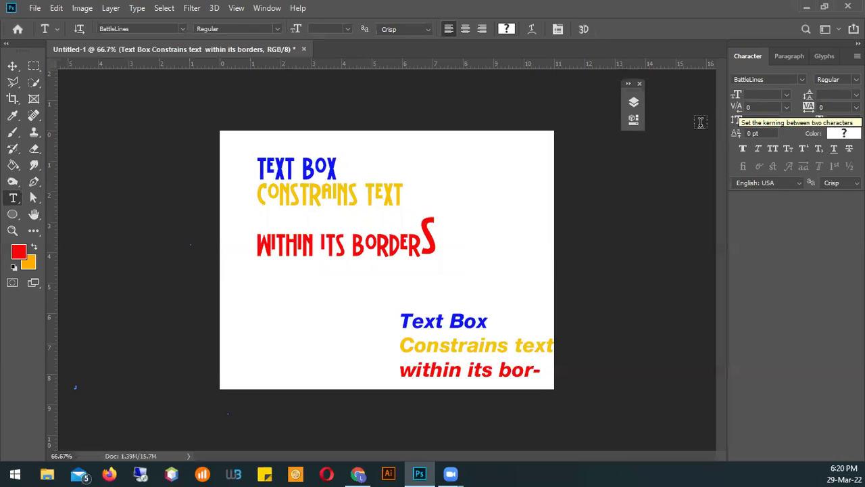
Return the enlarged final S of the red BattleLines line to 60 pt and commit the text edit.
drag(430, 238, 500, 236)
key(Left)
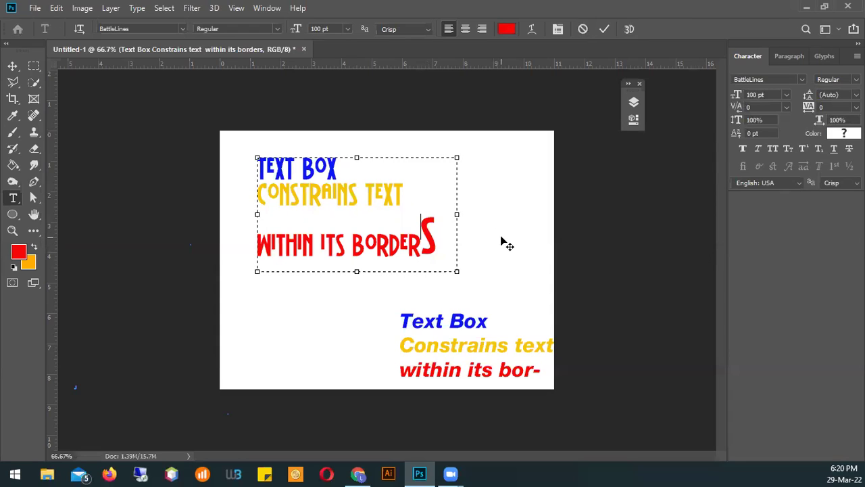
key(Delete)
key(ctrl+z)
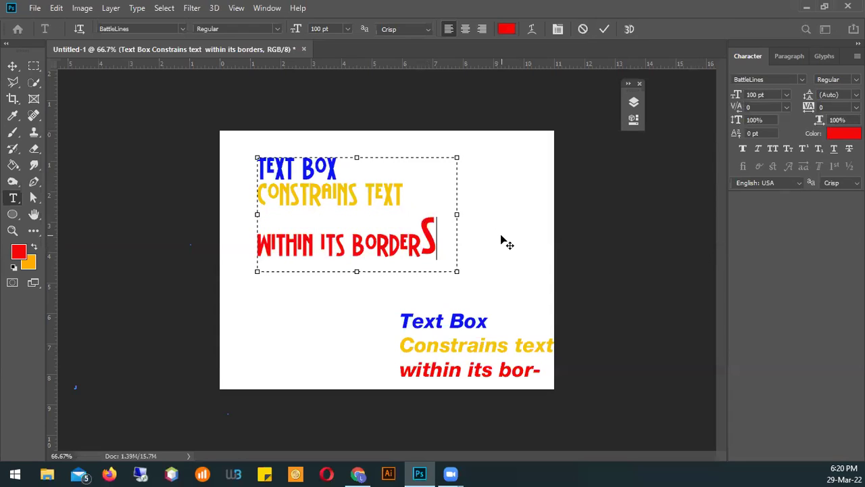
click(408, 236)
key(ctrl+z)
key(ctrl+z)
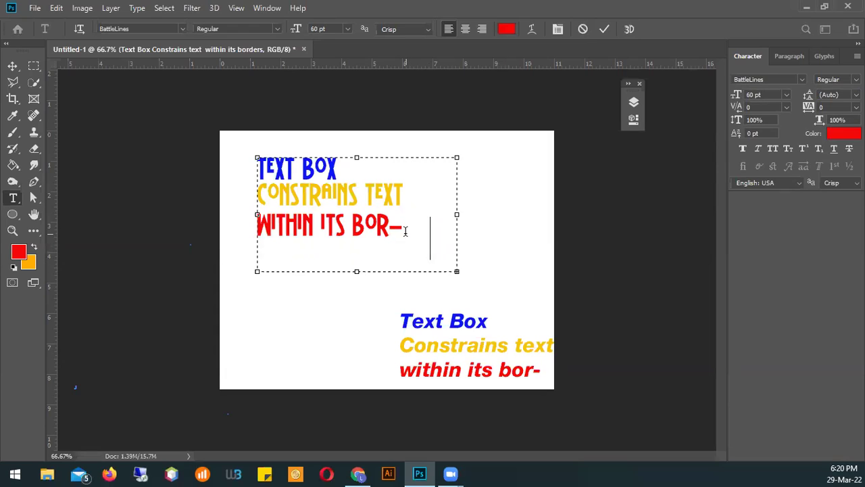
click(604, 28)
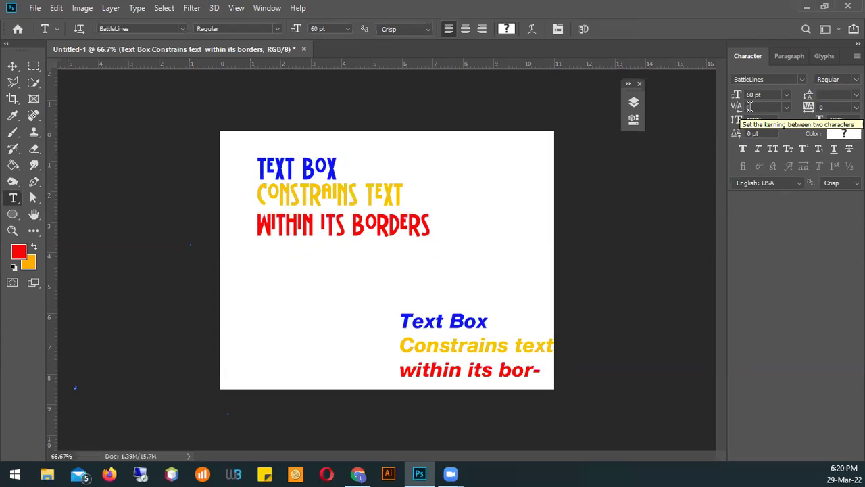
Append the letter a to the end of the red "within its borders" line in the BattleLines box.
click(749, 106)
text(0)
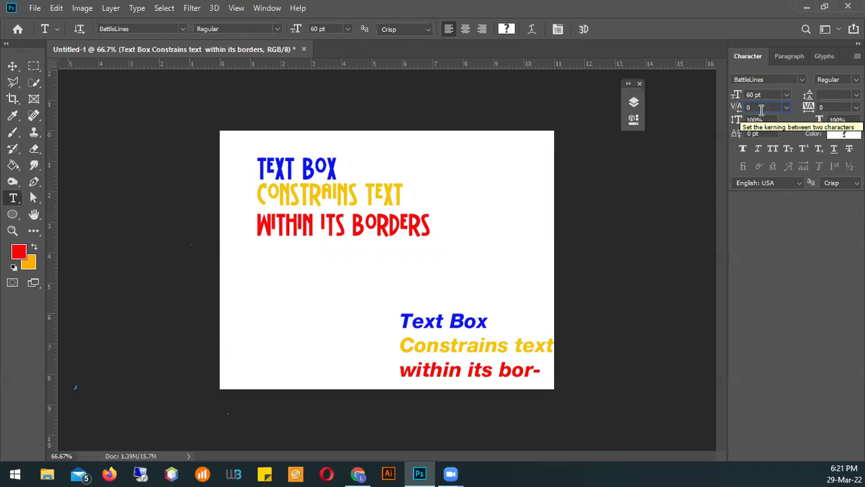
drag(258, 225, 475, 218)
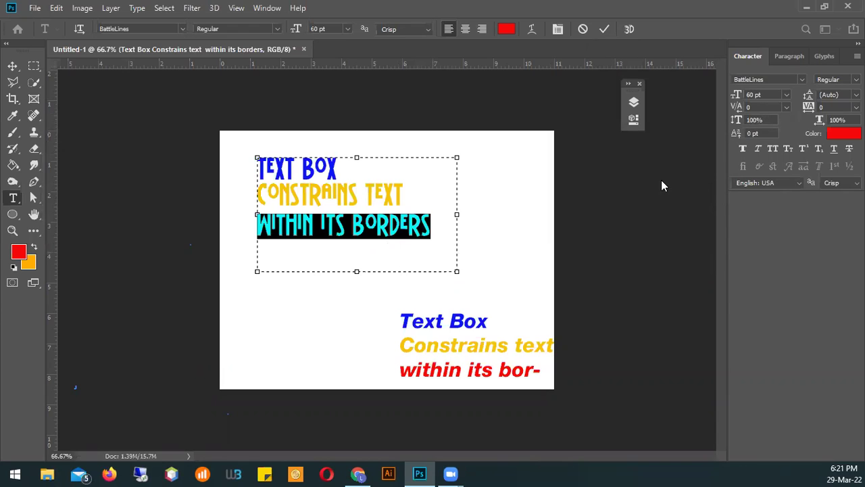
click(378, 225)
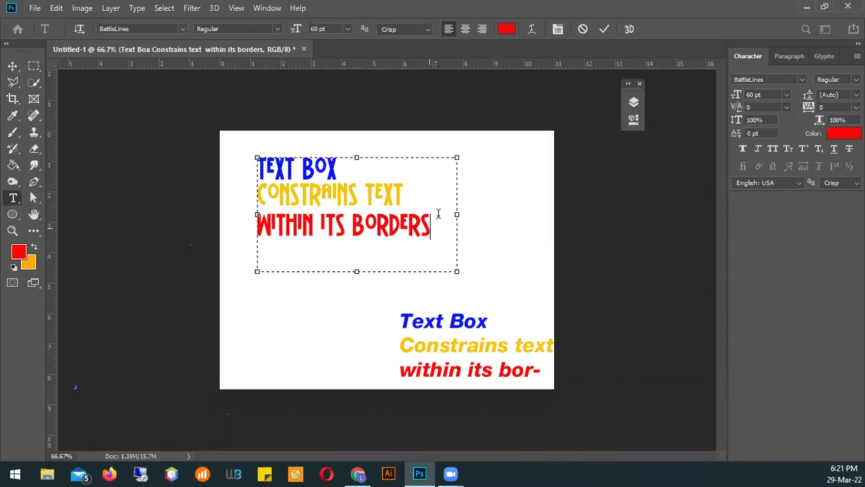
text(a)
Insert a capital A directly before "Text Box" in the blue line of the Helvetica Neue text box.
drag(266, 175, 256, 174)
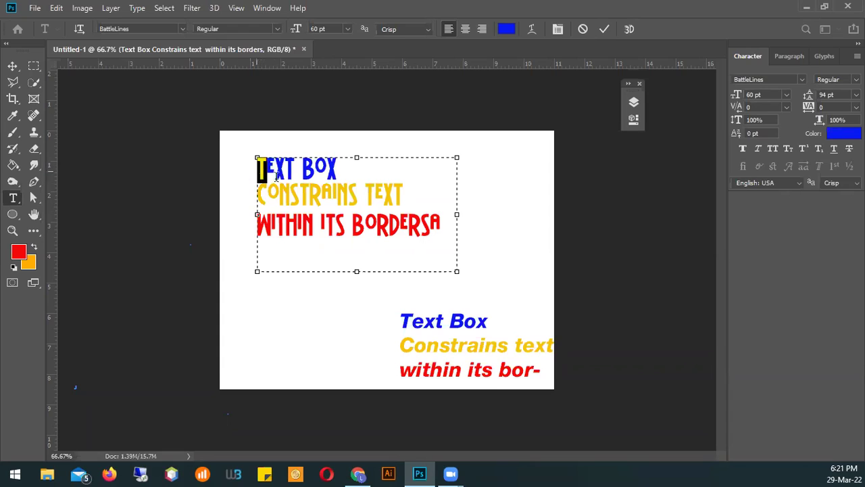
click(390, 203)
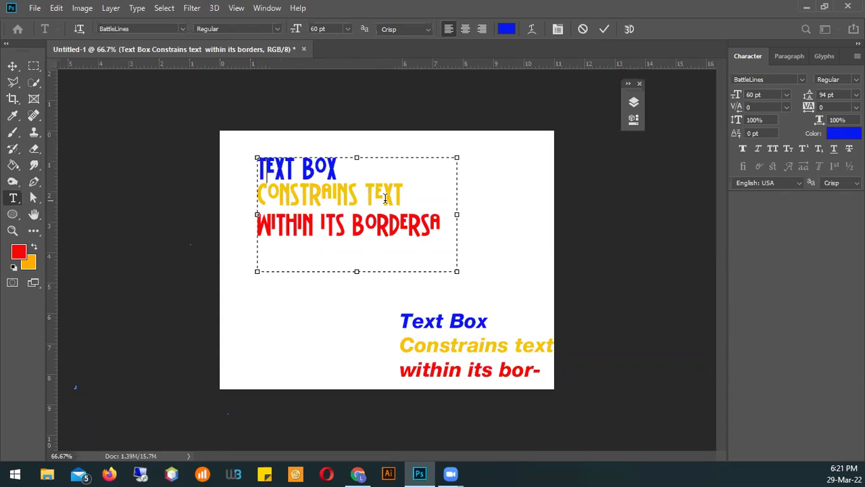
click(408, 195)
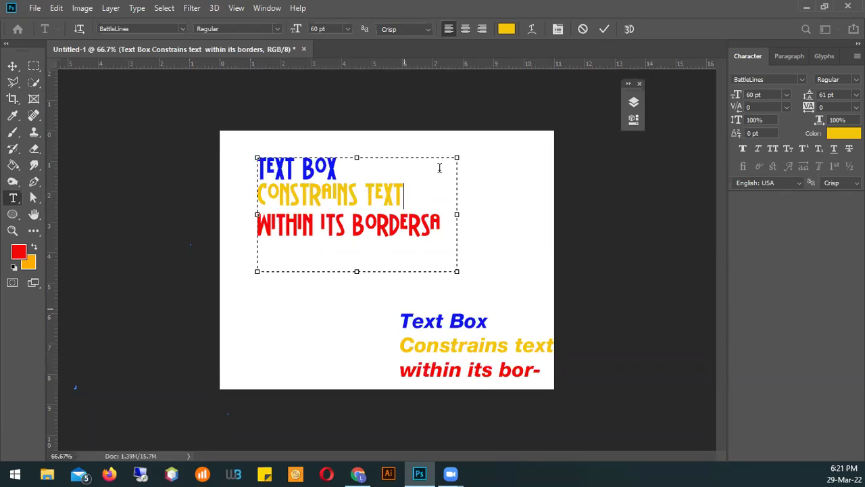
click(401, 317)
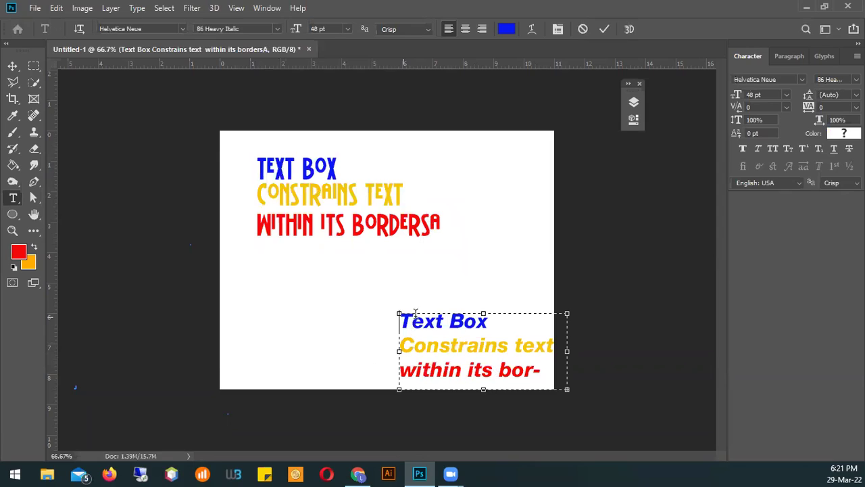
text(A)
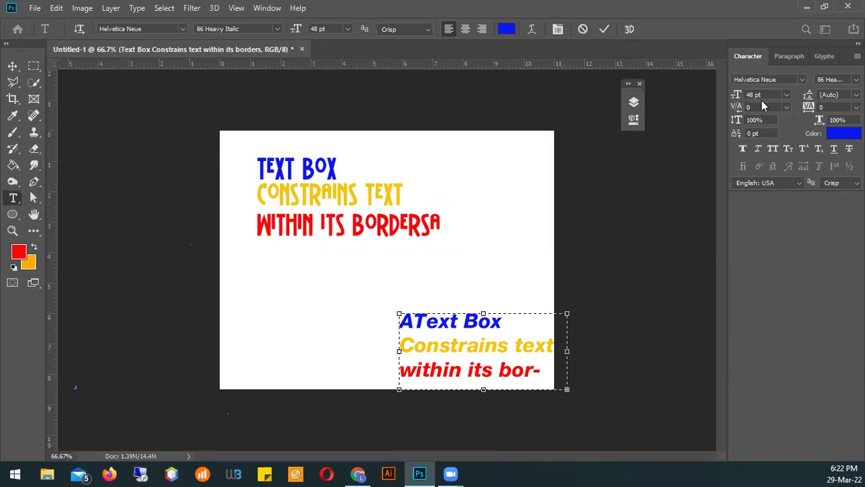
Select the whole blue "AText Box" line and apply Metrics kerning, followed by Optical kerning.
click(788, 107)
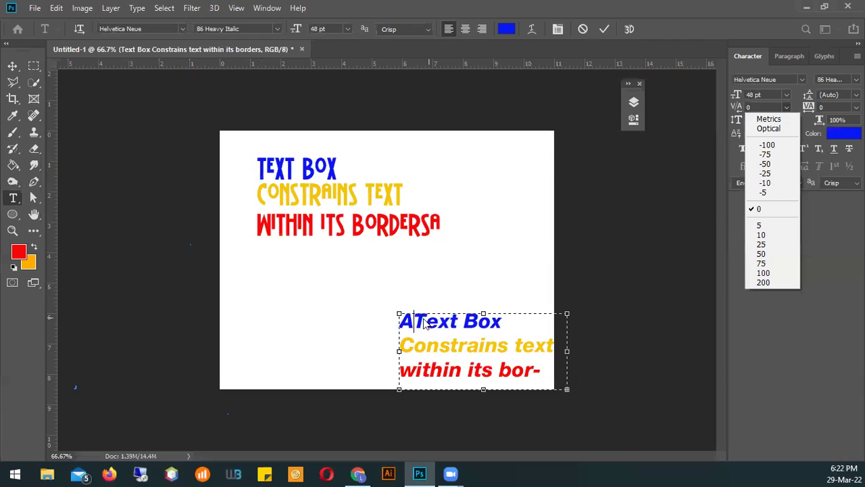
click(759, 210)
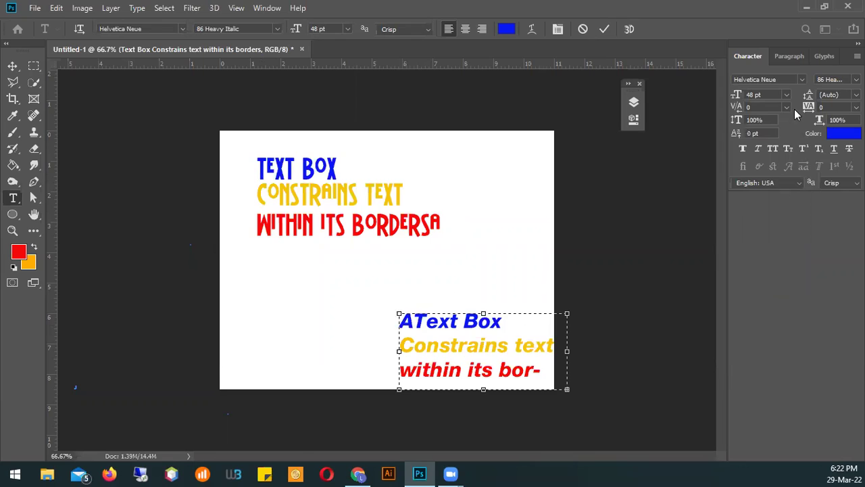
drag(402, 322, 503, 321)
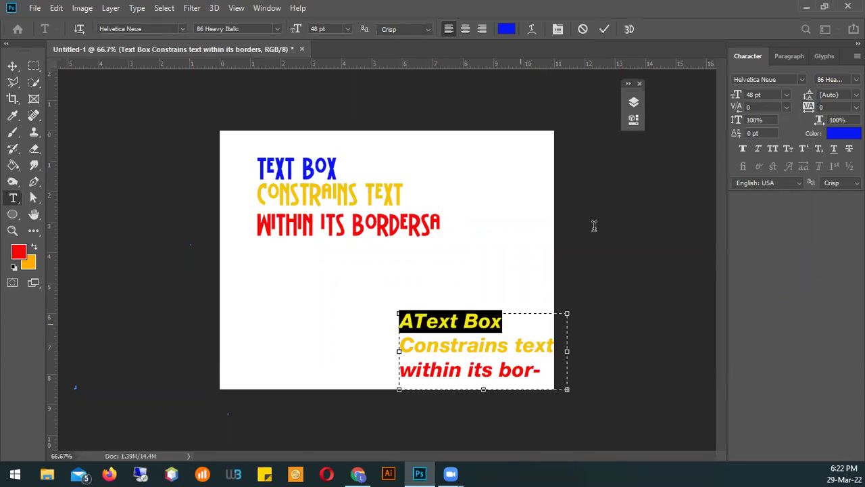
click(786, 107)
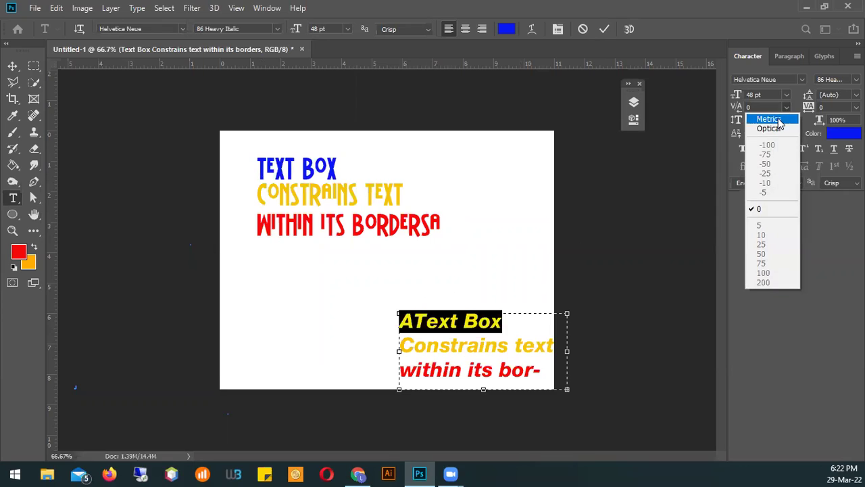
click(778, 119)
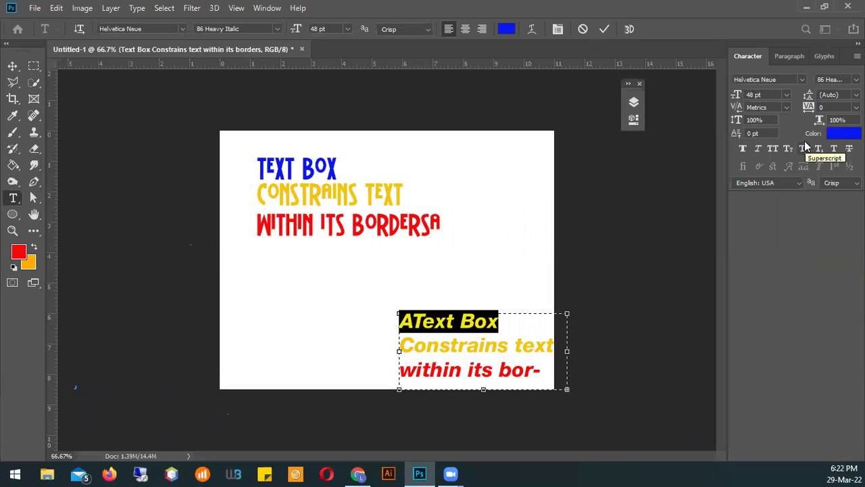
click(786, 107)
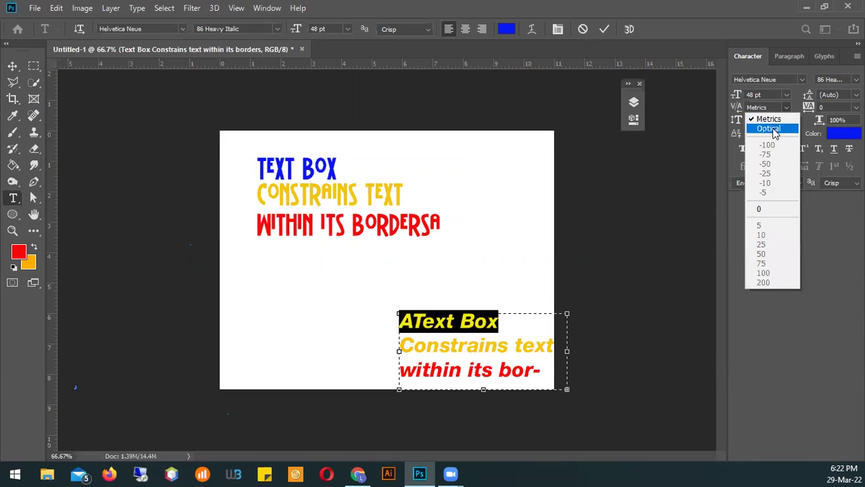
click(770, 128)
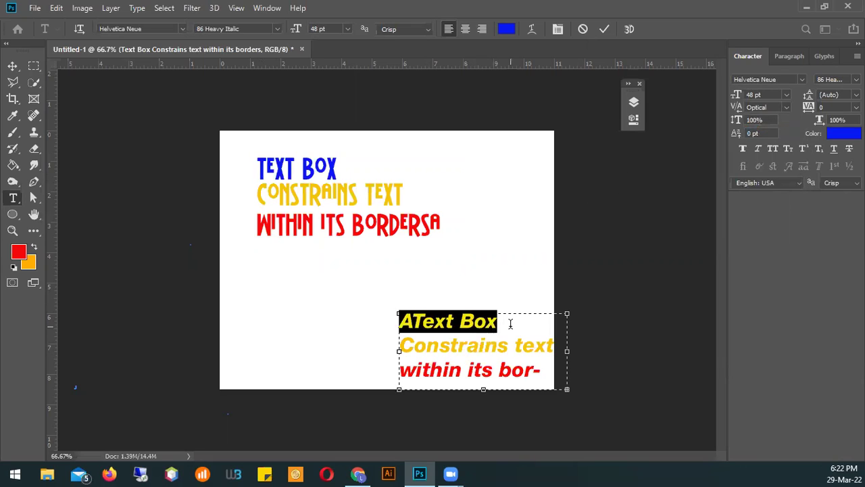
Switch the kerning of the blue "AText Box" line back to Metrics and finally to 0.
click(786, 106)
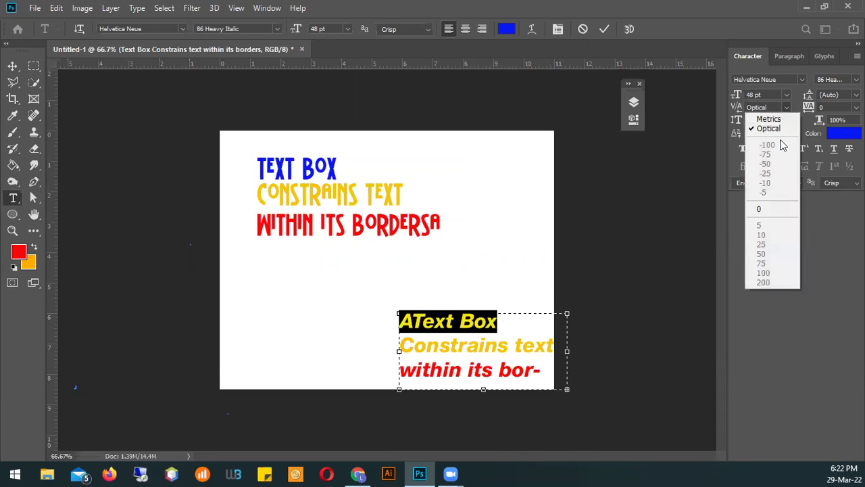
click(780, 119)
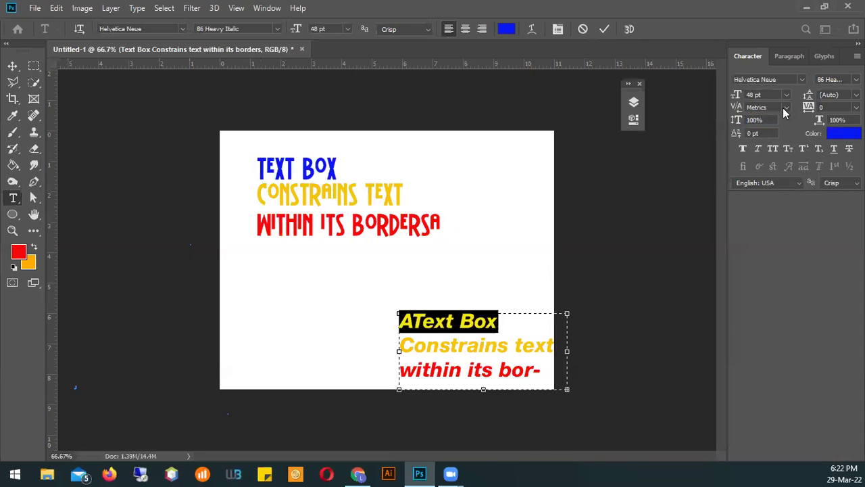
click(783, 106)
click(756, 209)
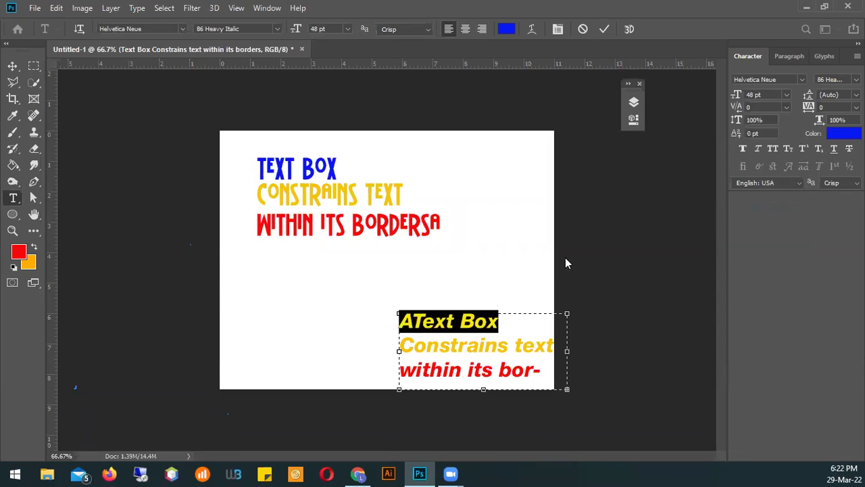
Select the letter A and then the T in the blue "AText Box" line, examining the kerning options available for each.
click(413, 321)
drag(413, 321, 398, 317)
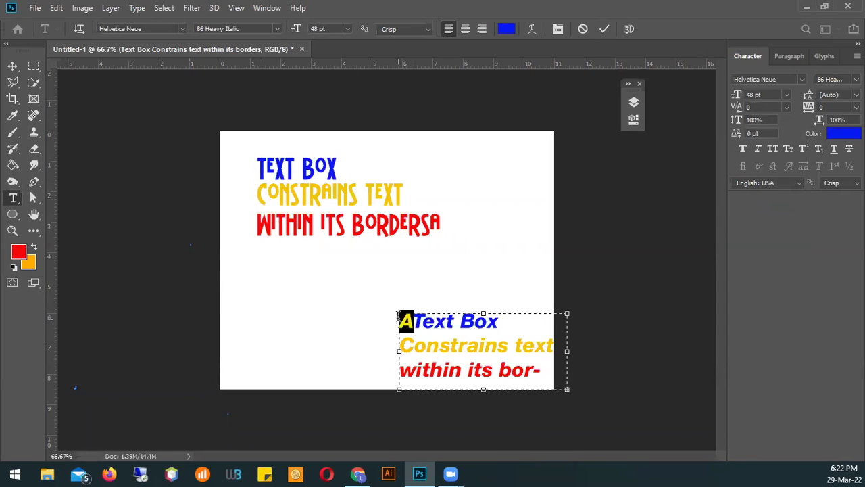
click(786, 108)
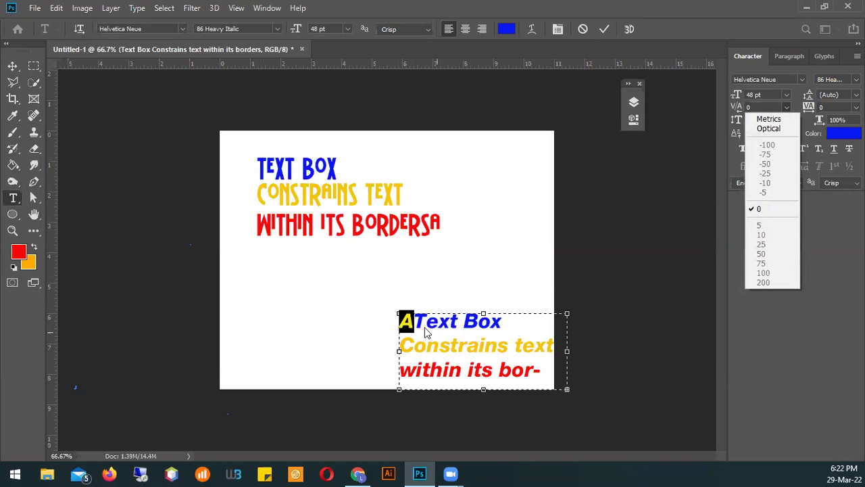
click(424, 327)
click(414, 321)
drag(413, 322, 427, 321)
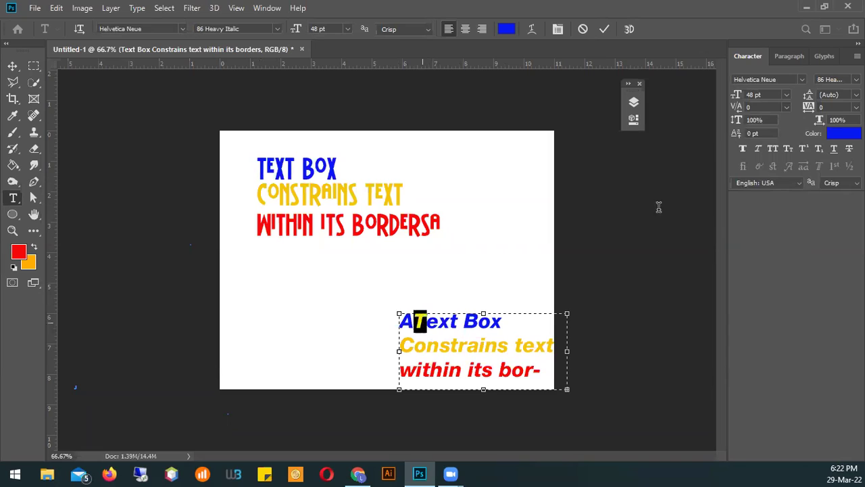
click(787, 107)
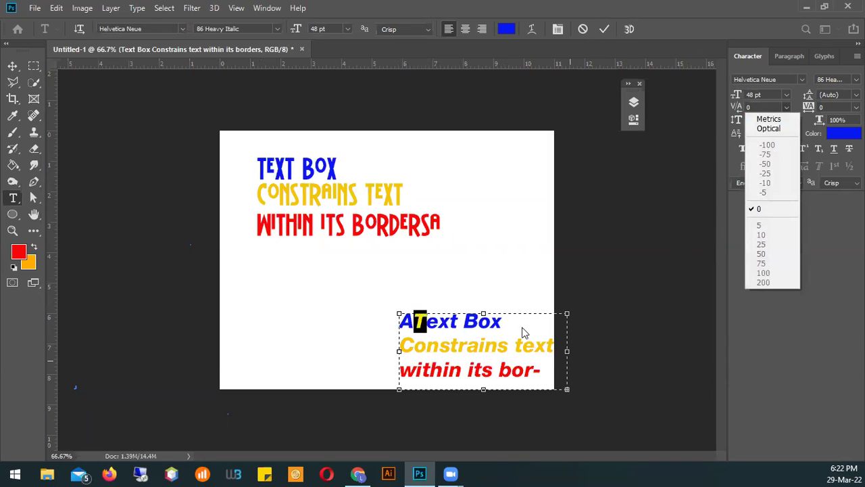
click(475, 335)
Select the whole blue "AText Box" line, check its kerning options, and commit the edits to the Helvetica Neue text box.
click(407, 329)
drag(509, 323, 257, 272)
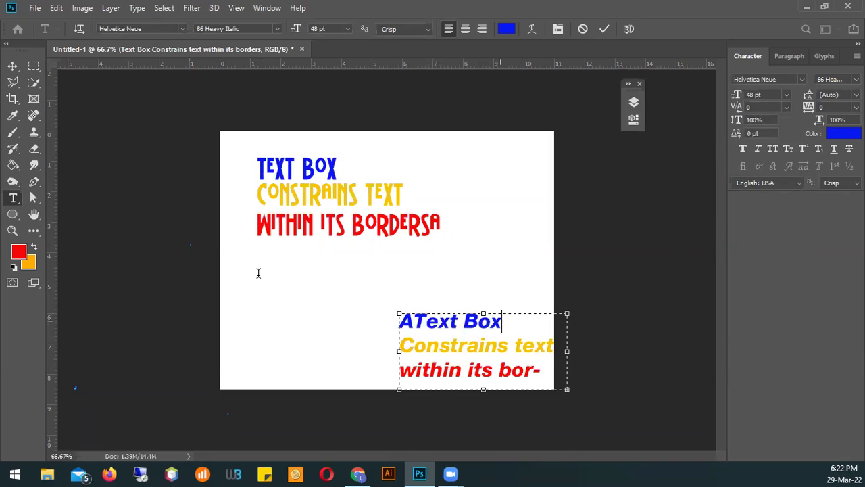
click(787, 108)
click(786, 108)
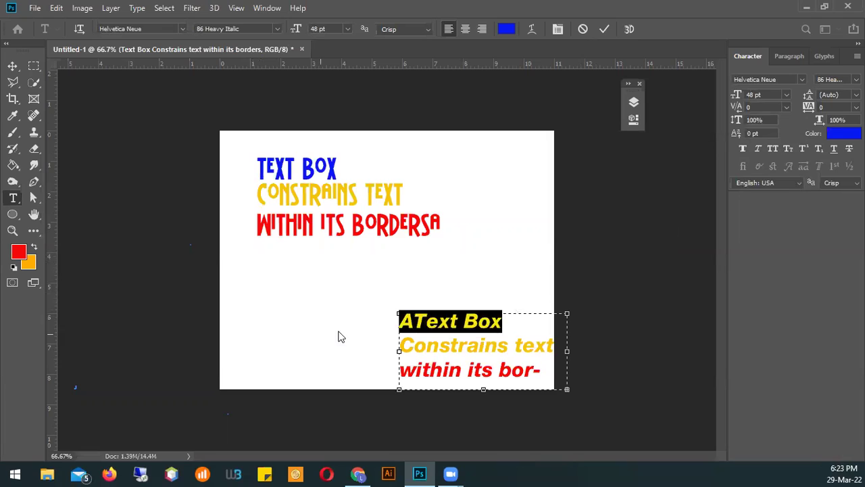
click(605, 29)
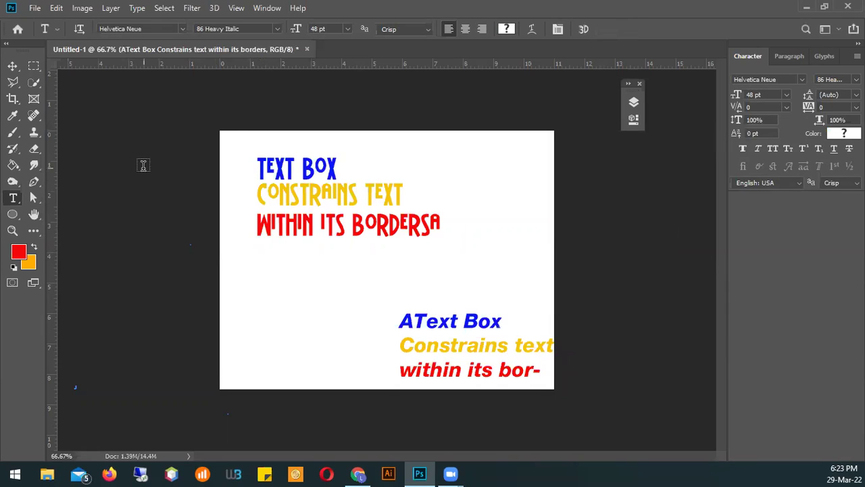
click(12, 65)
click(317, 178)
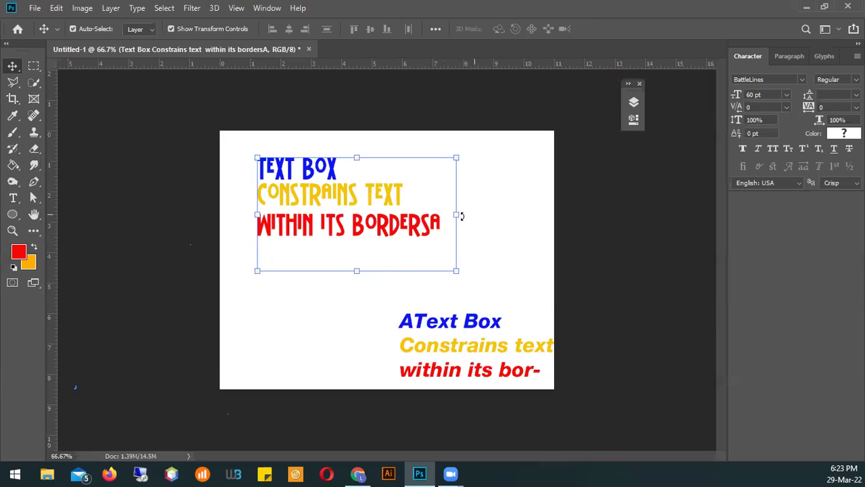
drag(546, 226, 526, 225)
key(Escape)
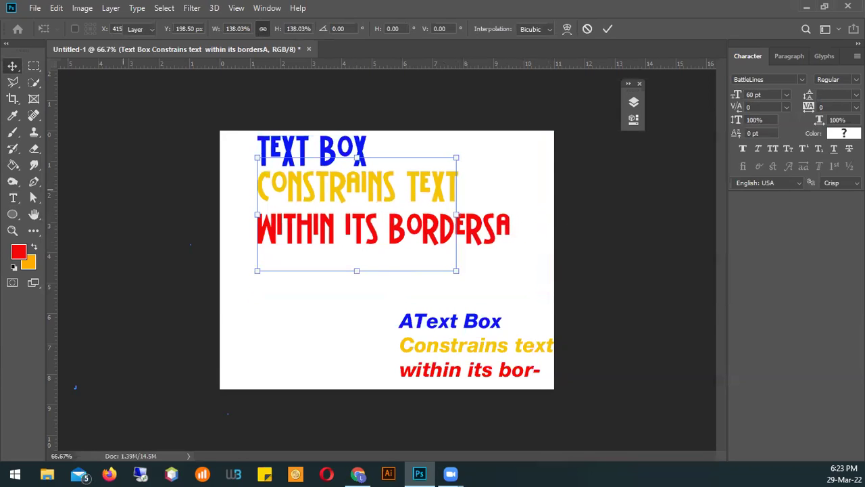
Widen the BattleLines text box to the canvas's right edge and delete the trailing a from its red line.
click(11, 200)
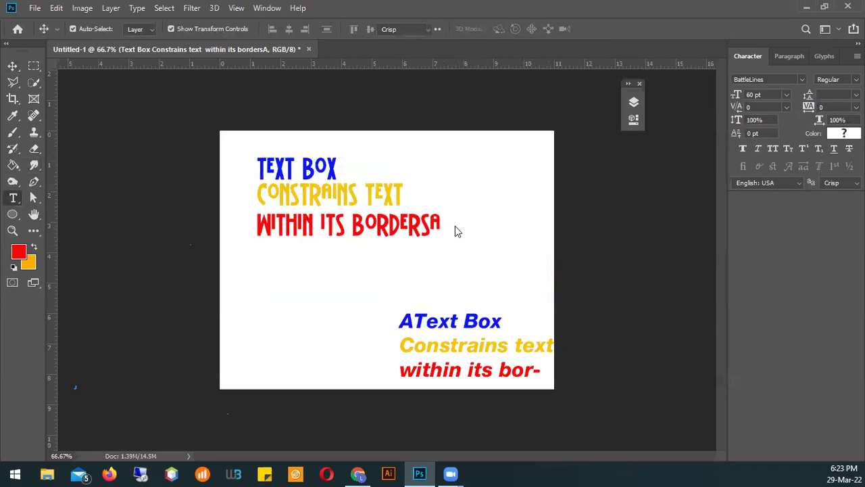
click(427, 222)
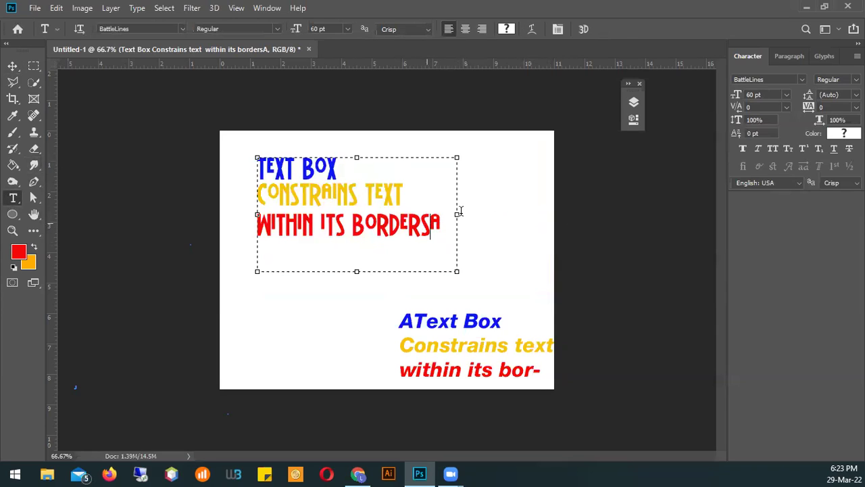
drag(486, 215, 554, 208)
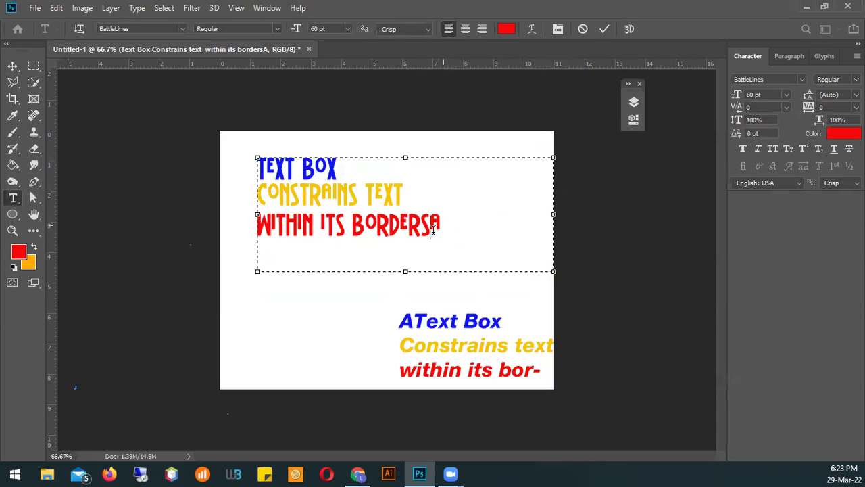
key(BackSpace)
Select all three lines of text in the BattleLines text box.
drag(438, 231, 250, 164)
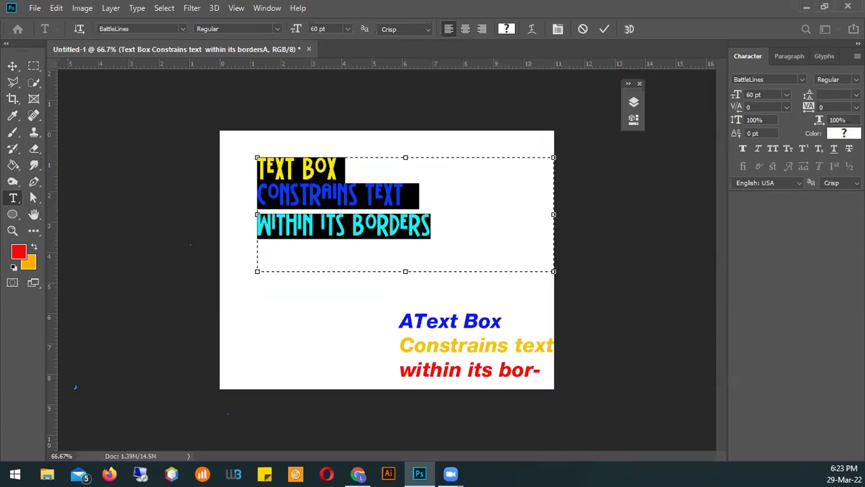